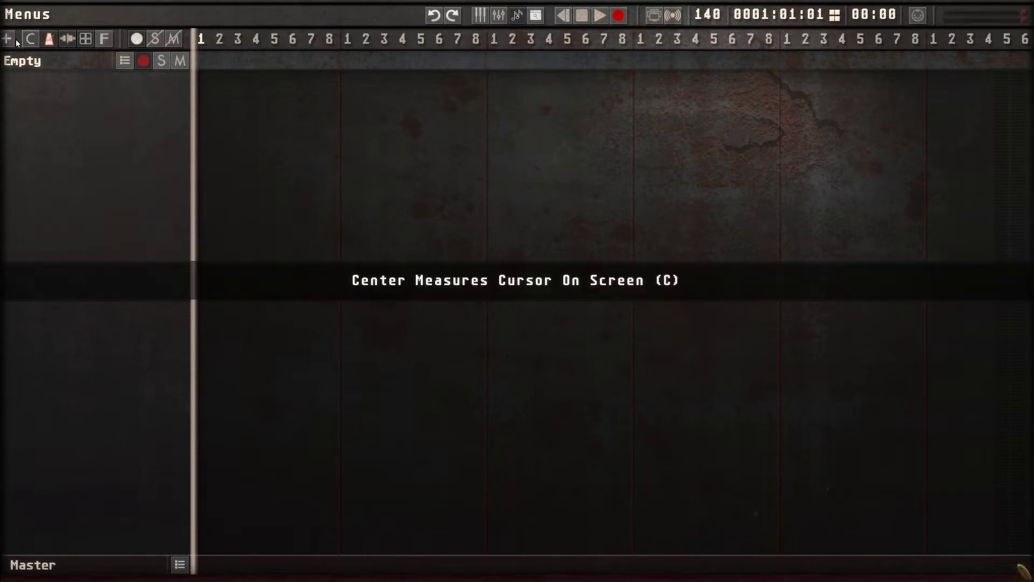
Review the sequencer's audio file options for creating waveforms, syncing to host BPM, preview sync and the looped icon
left_click(27, 14)
mouse_move(40, 21)
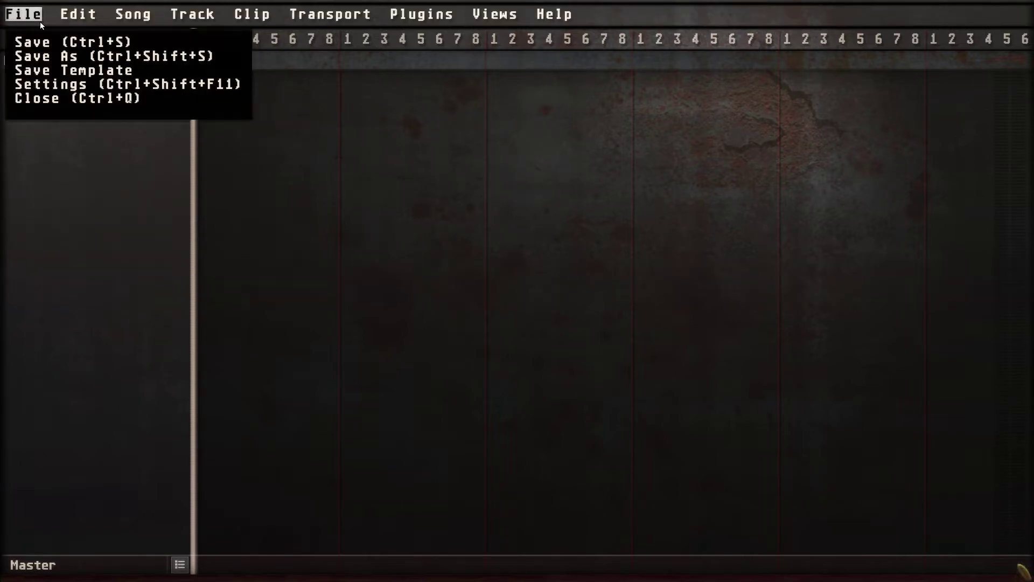
left_click(65, 85)
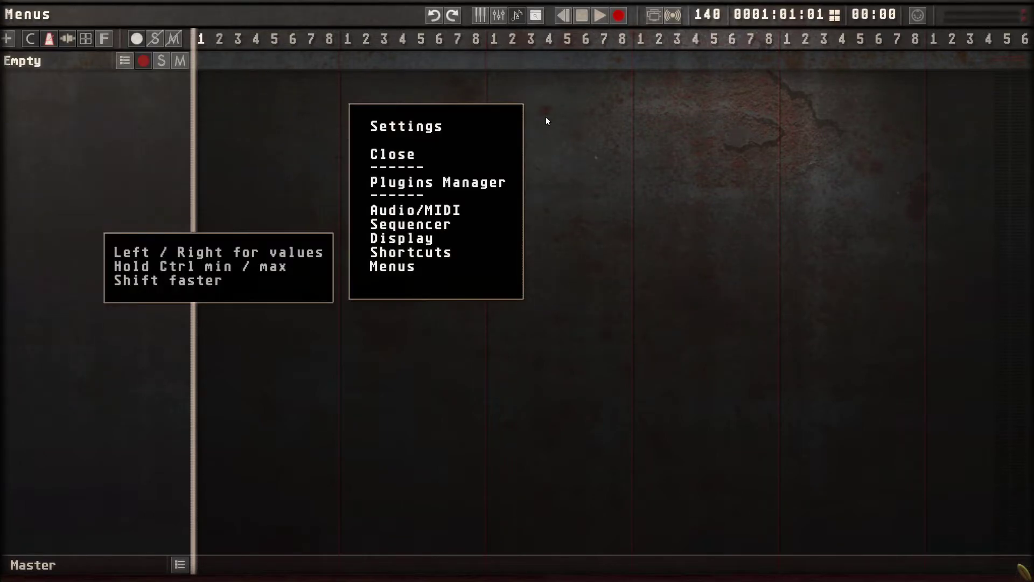
left_click(427, 225)
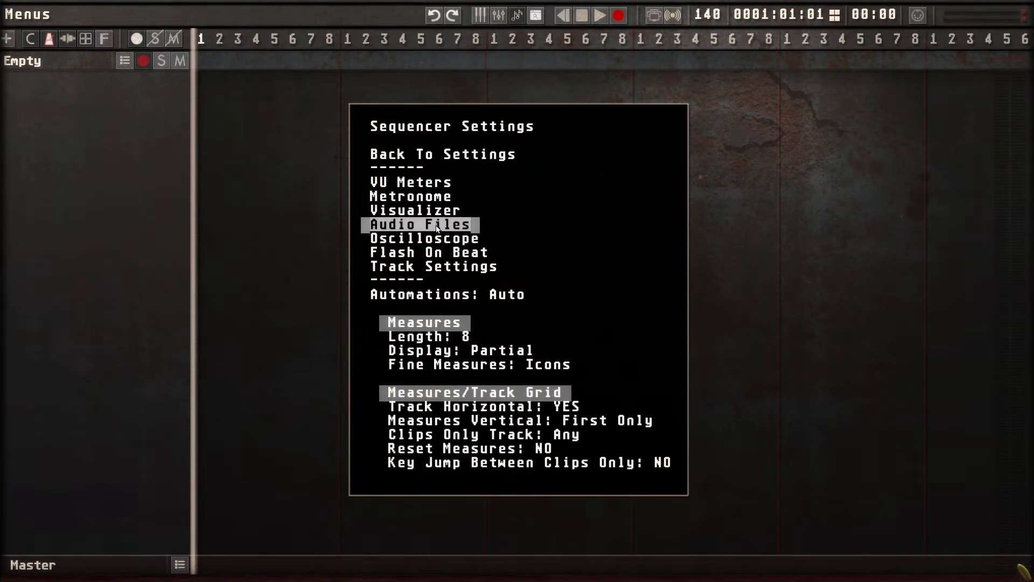
left_click(456, 226)
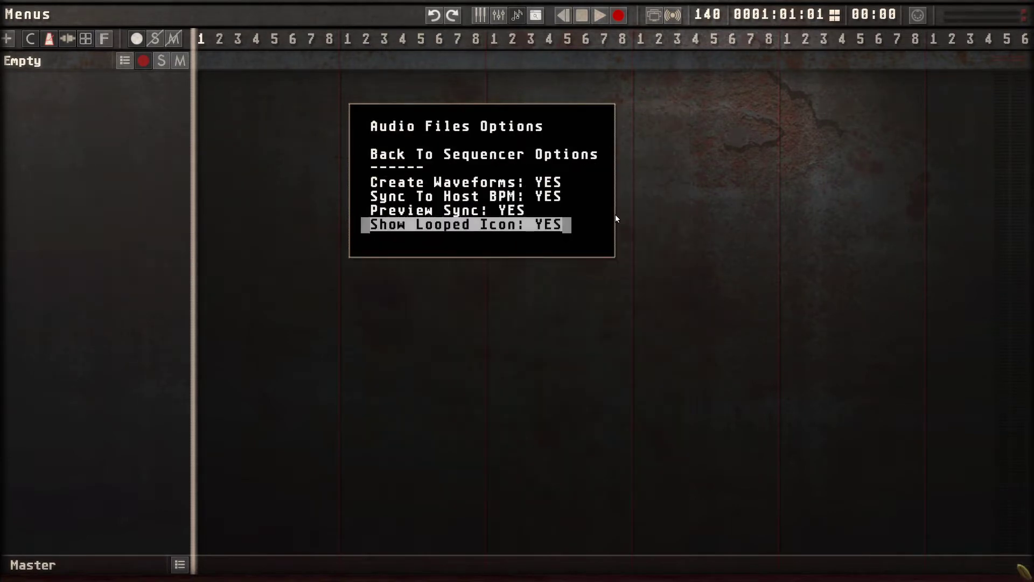
key("Down")
key("Down")
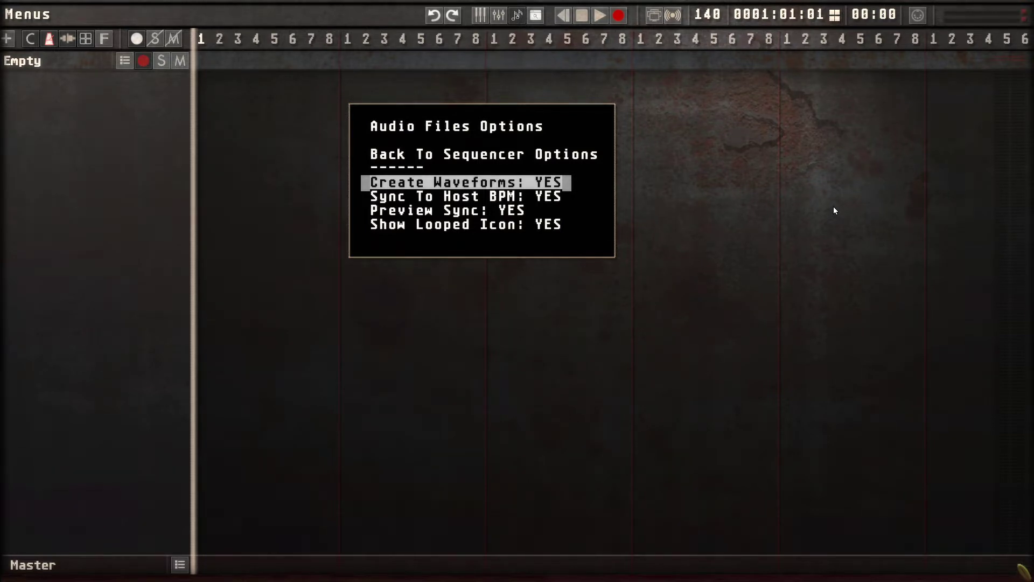
key("Down")
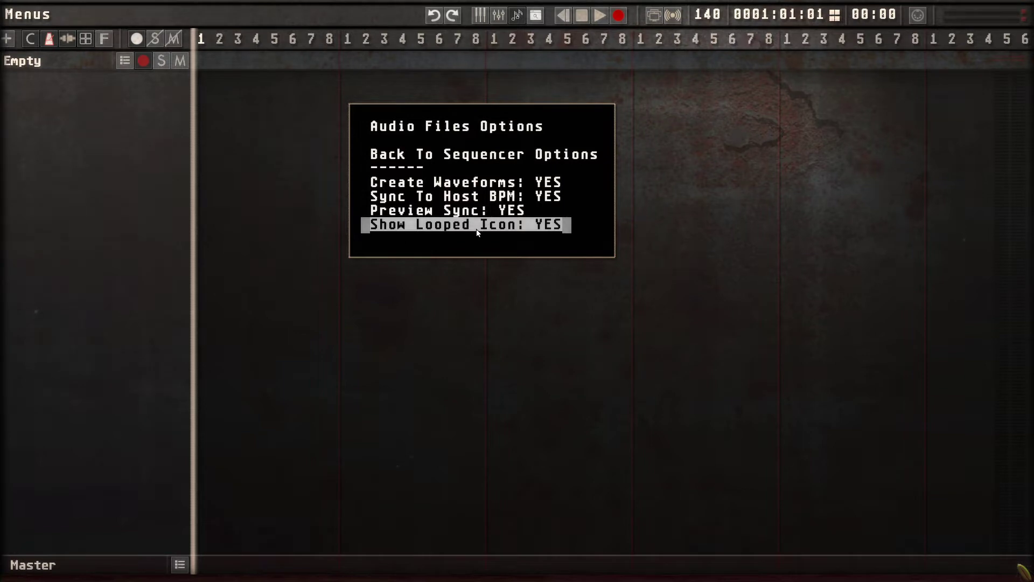
left_click(495, 156)
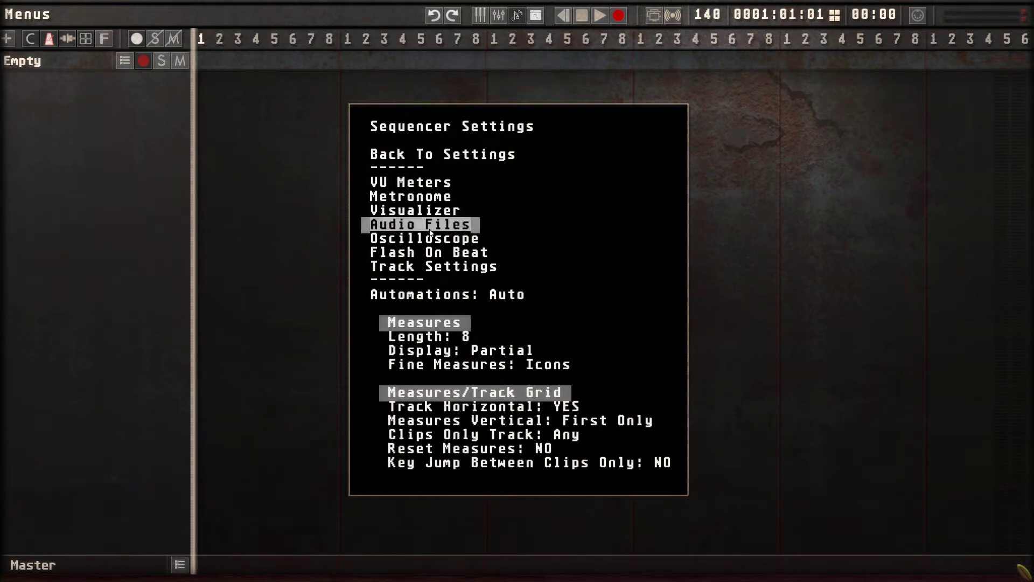
left_click(442, 154)
left_click(705, 141)
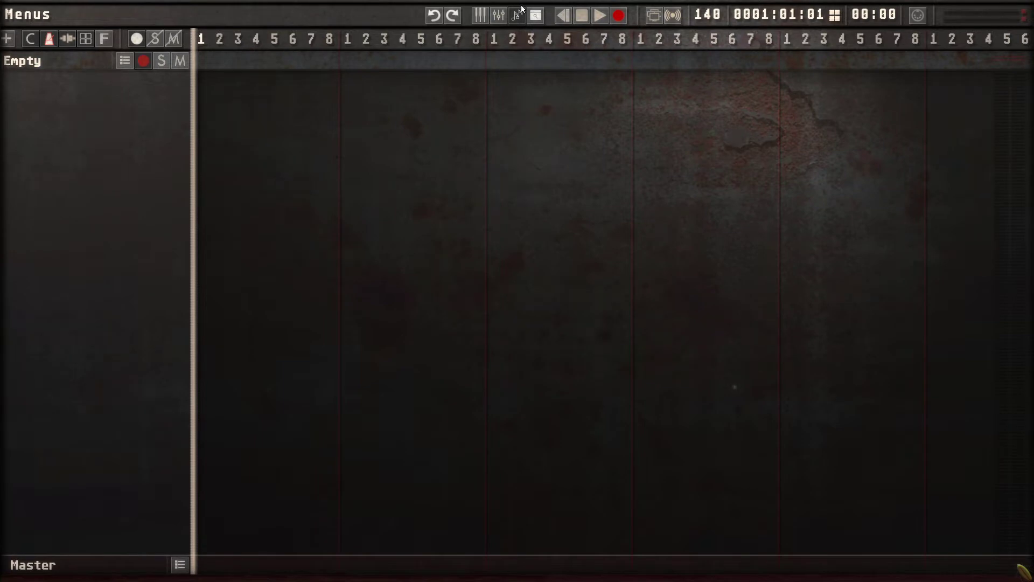
Show the sound browser and open the Beats & Percussion folder's file list
left_click(536, 19)
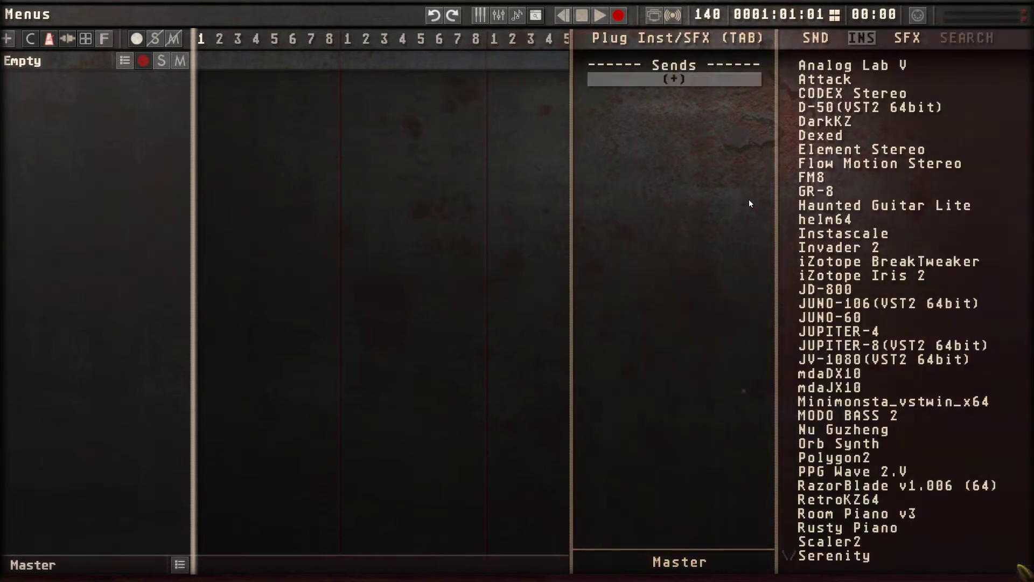
left_click(819, 42)
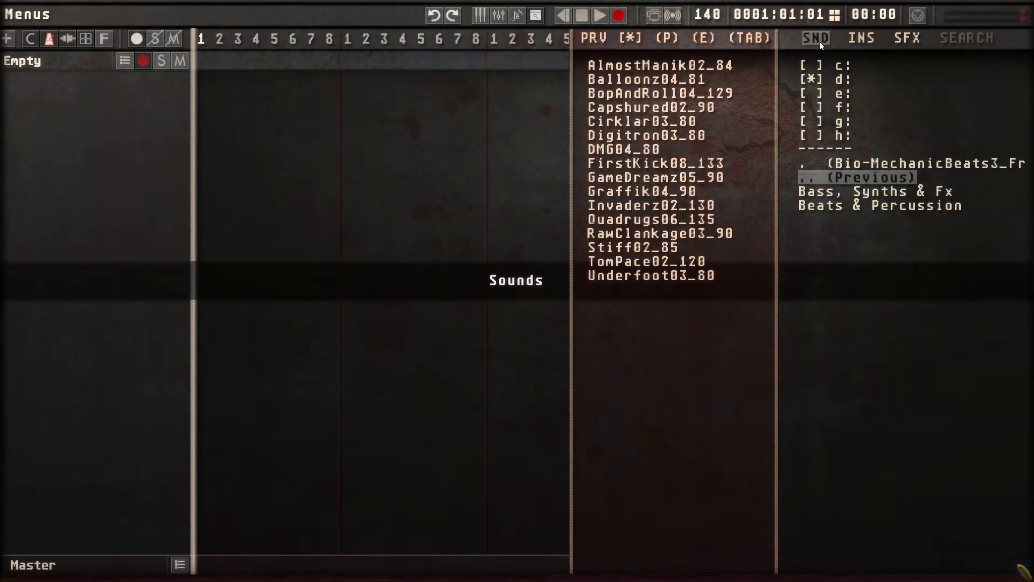
left_click(942, 130)
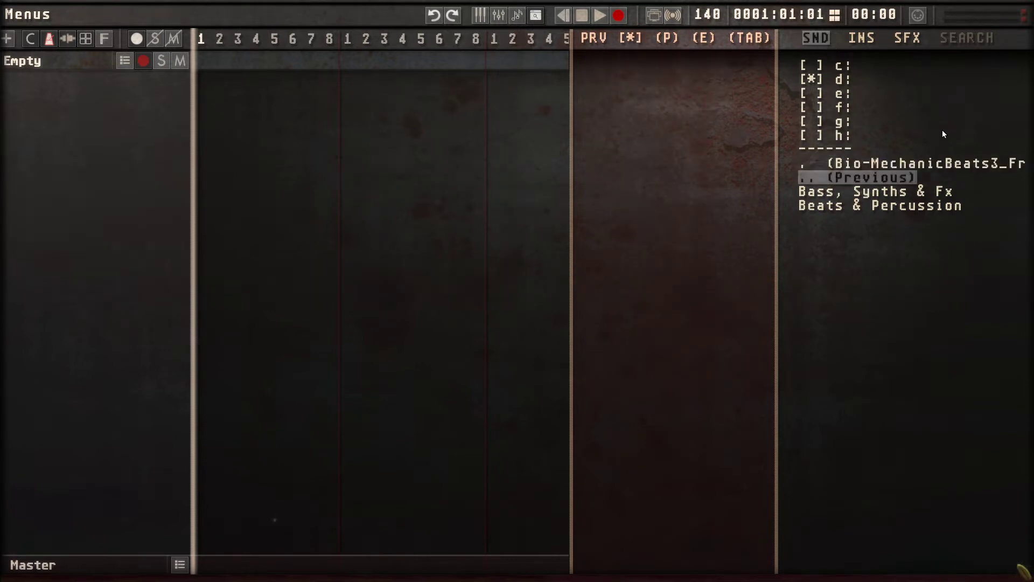
key("Down")
key("Down")
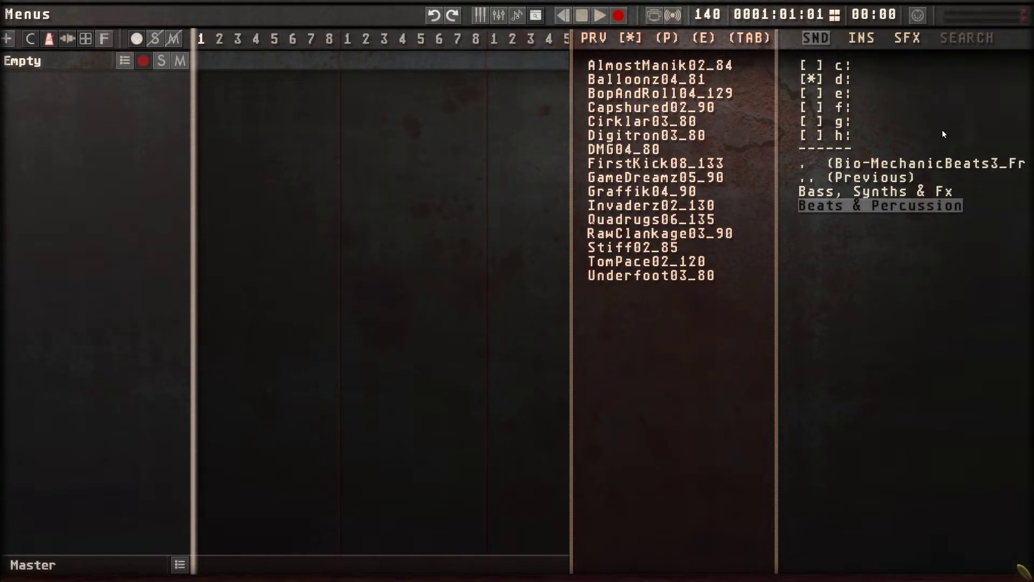
key("Tab")
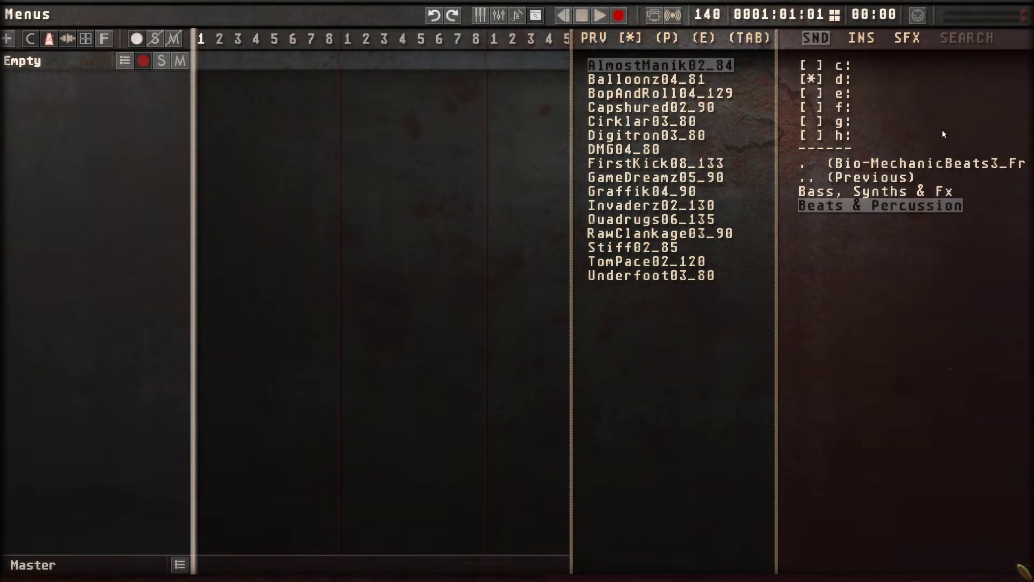
Audition the loops in the Beats & Percussion folder and try to add FirstKick08_133 to the song
key("Down")
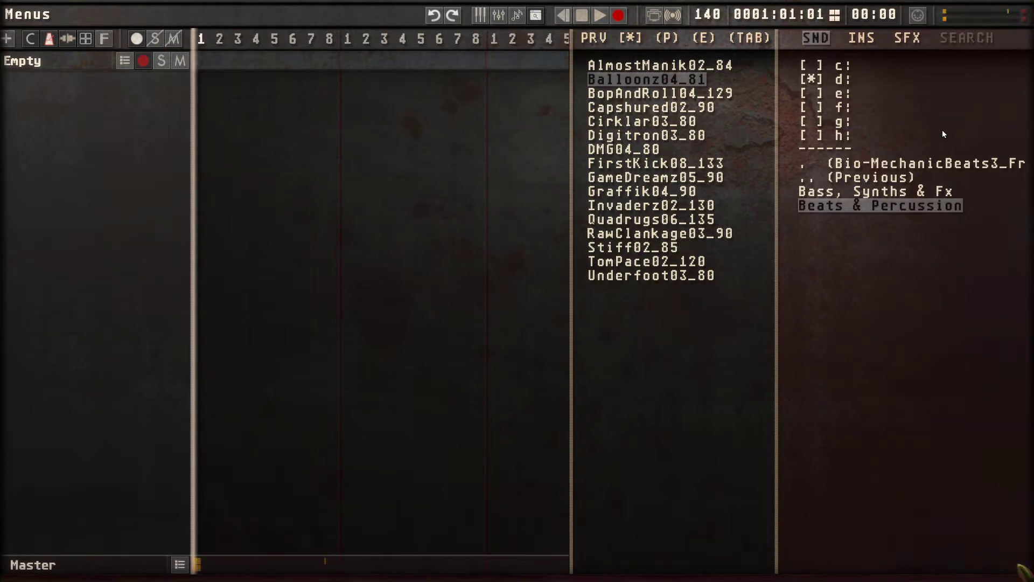
key("alt+f")
key("Escape")
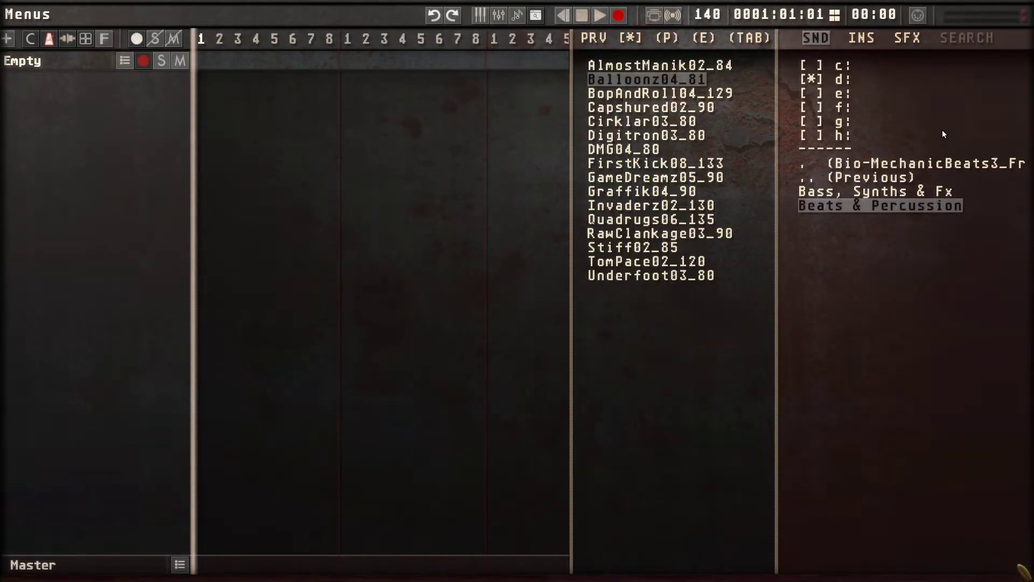
key("Down")
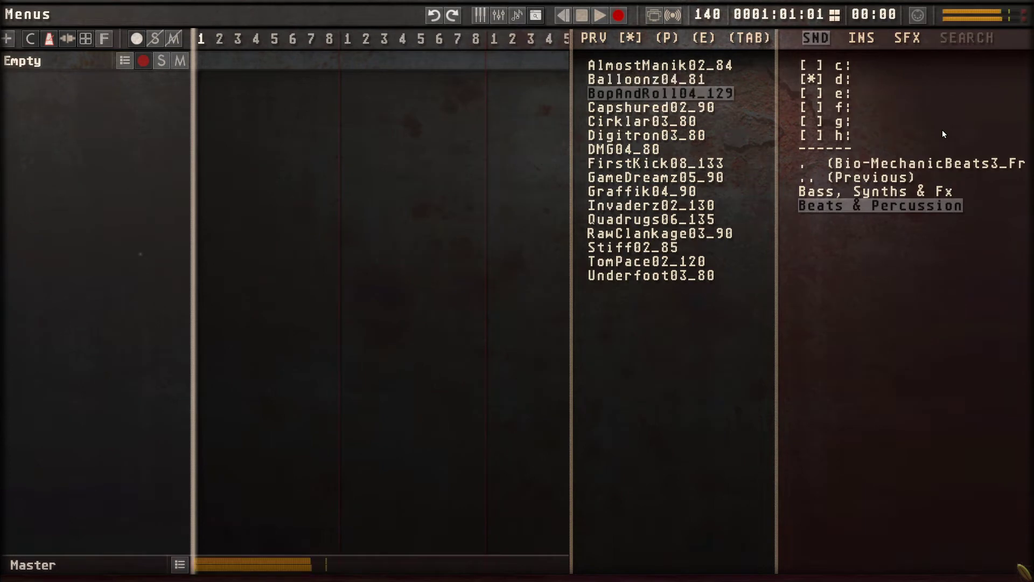
key("Down")
key("Down")
key("Down")
key("Down")
key("Down")
key("Down")
key("Down")
key("Down")
key("Down")
key("Down")
key("Down")
key("Down")
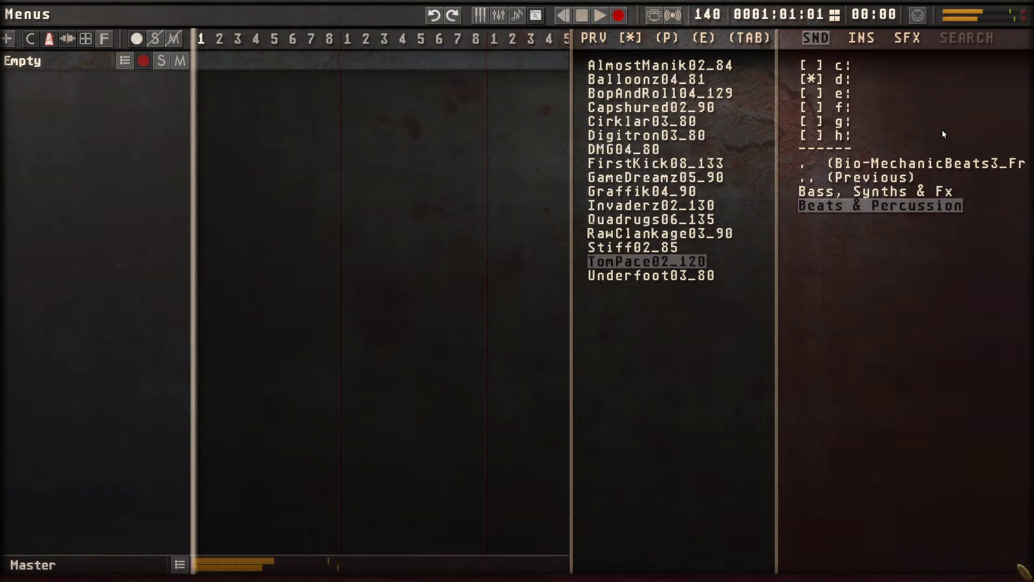
key("Down")
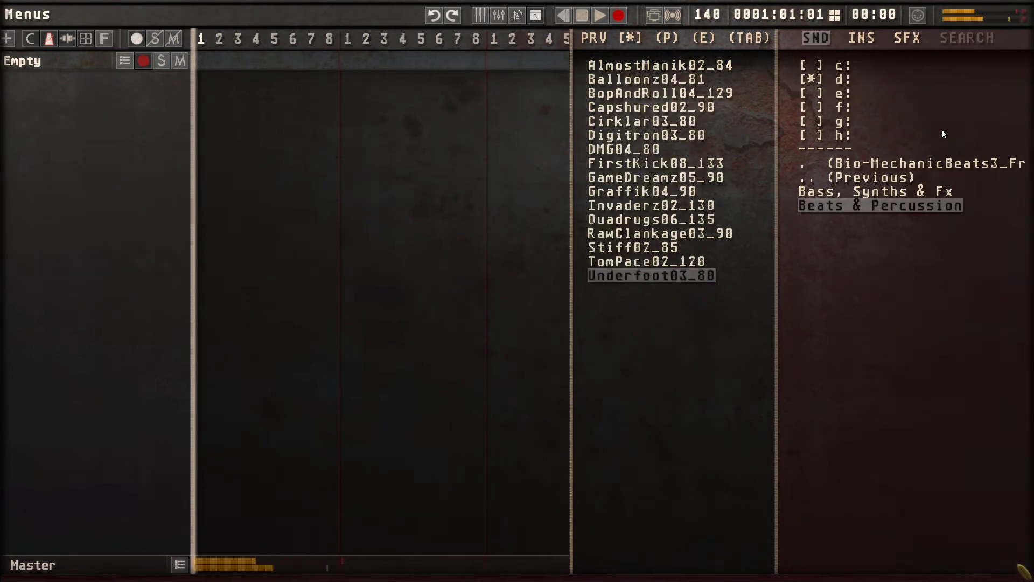
key("Up")
key("Up")
key("Up")
key("Up")
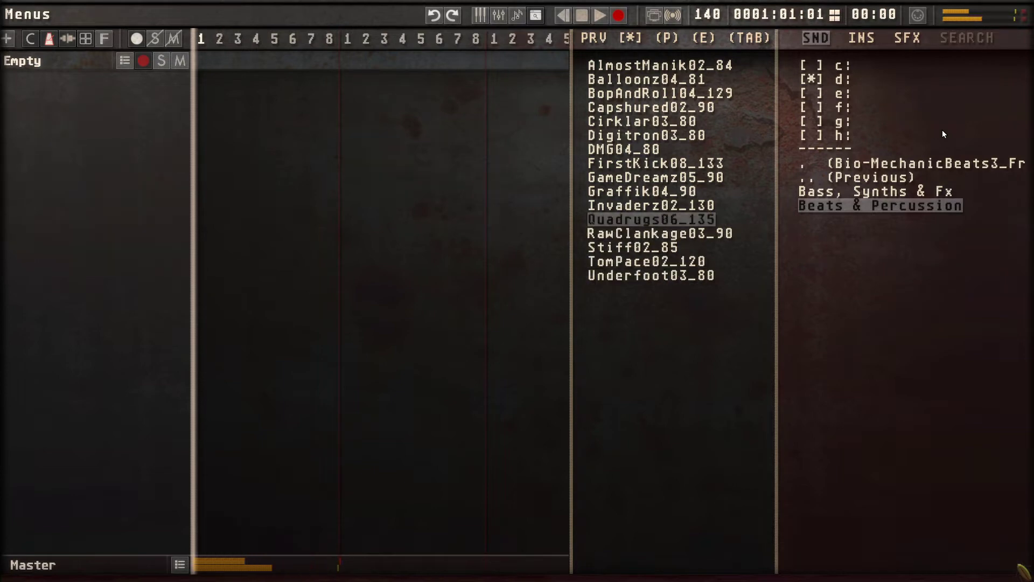
key("Up")
key("Up")
key("Up")
key("Up")
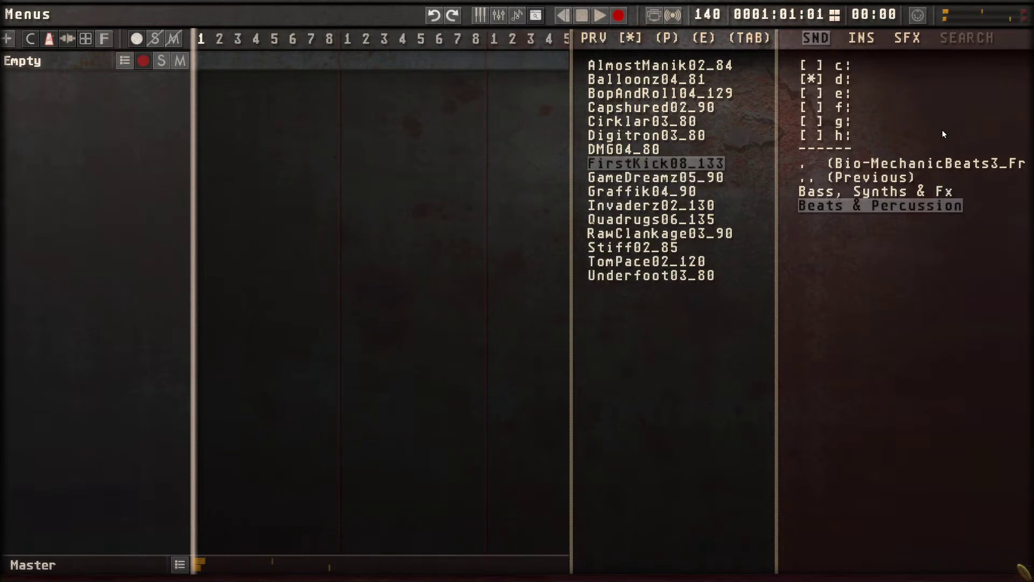
key("Return")
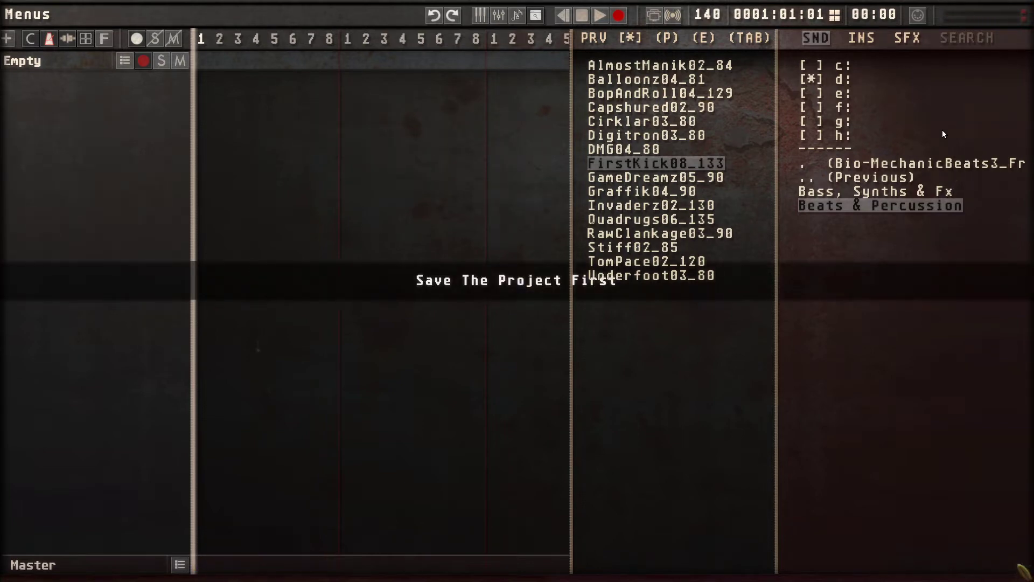
Save the project under the name "Project Test"
key("alt+f")
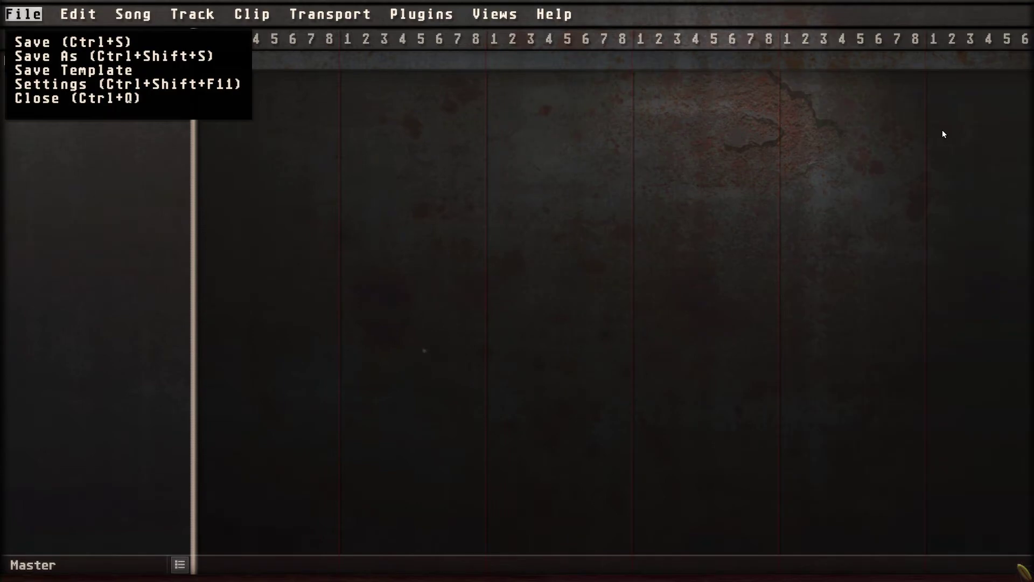
key("Down")
key("Down")
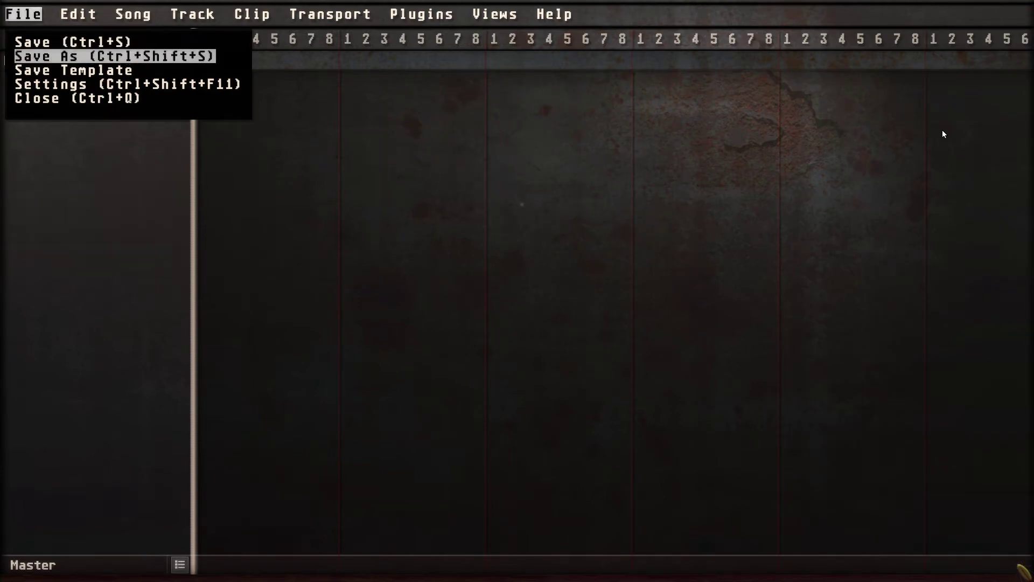
key("Return")
type("Test")
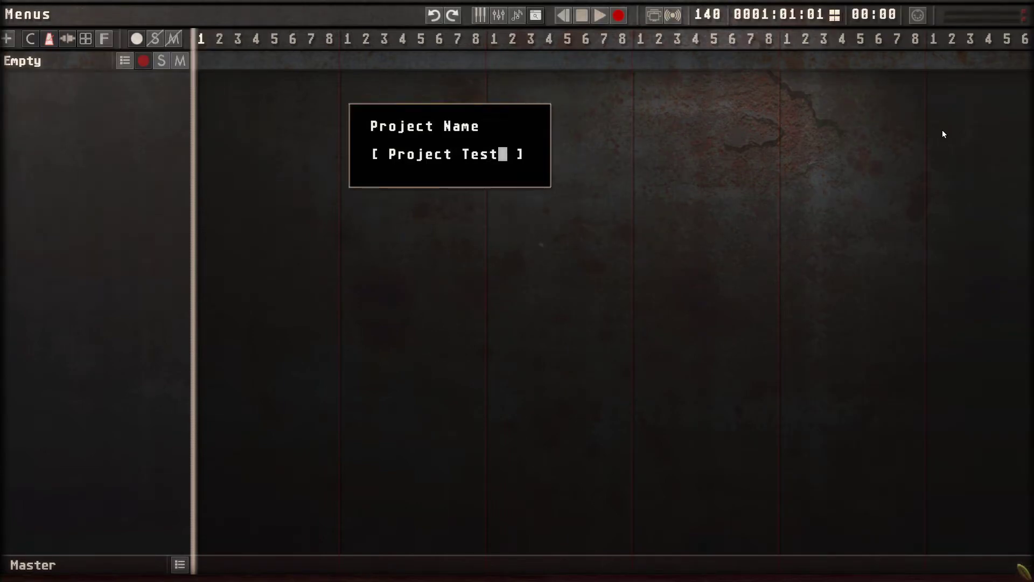
key("Return")
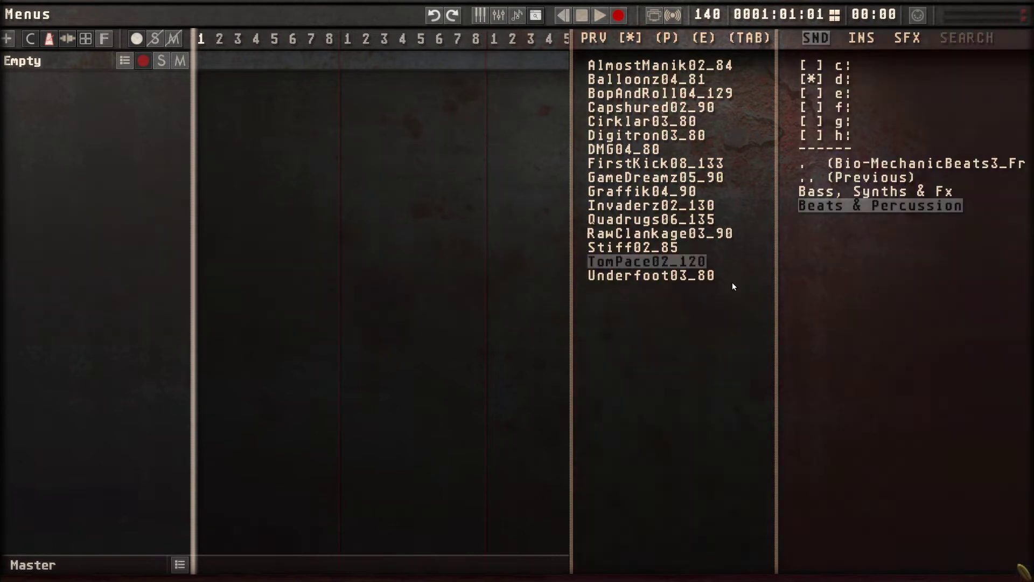
Add the Underfoot03_80 loop at the start of the empty track and play the song back
key("Up")
key("Up")
key("Up")
key("Up")
key("Up")
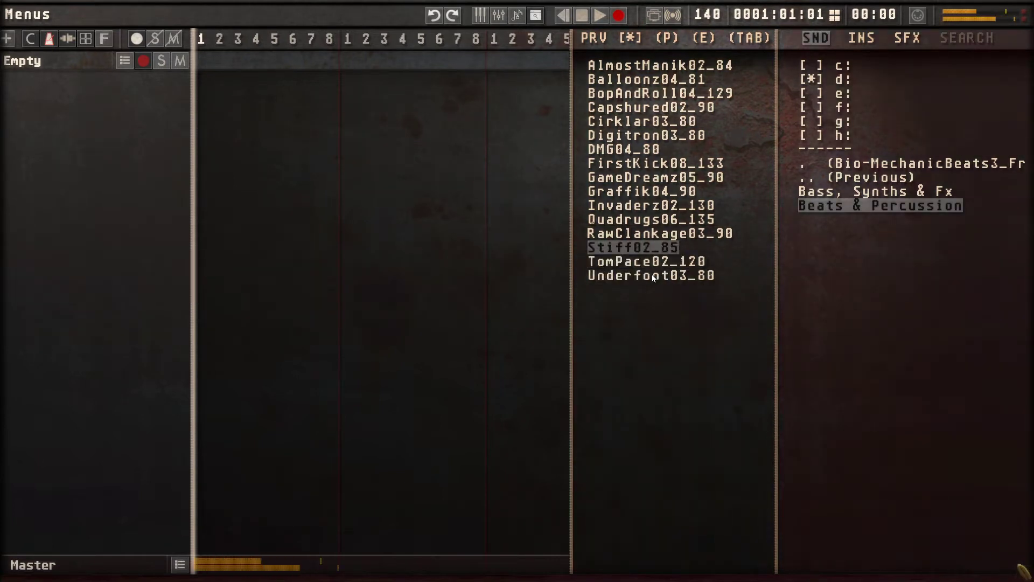
key("Up")
key("Up")
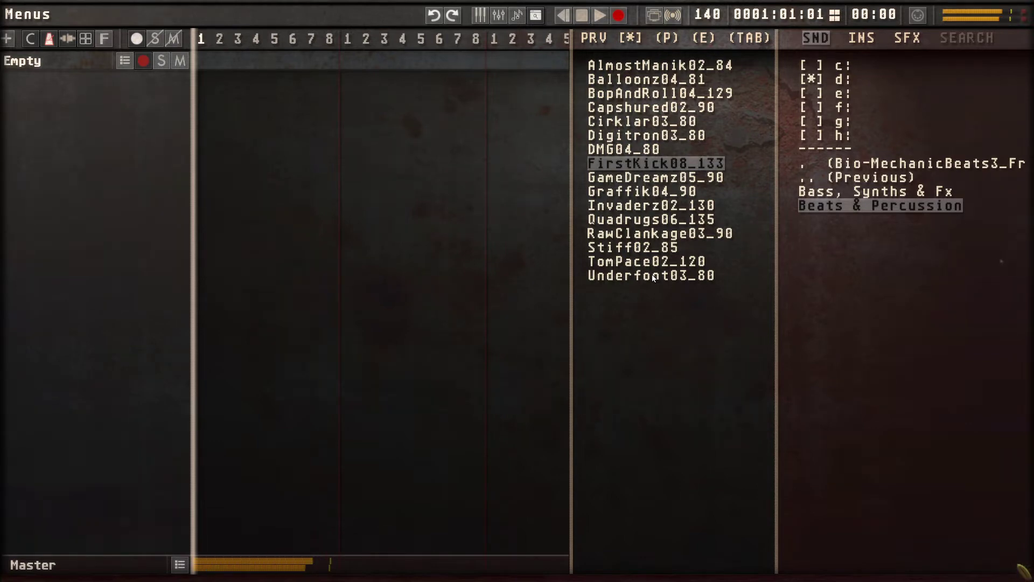
double_click(653, 275)
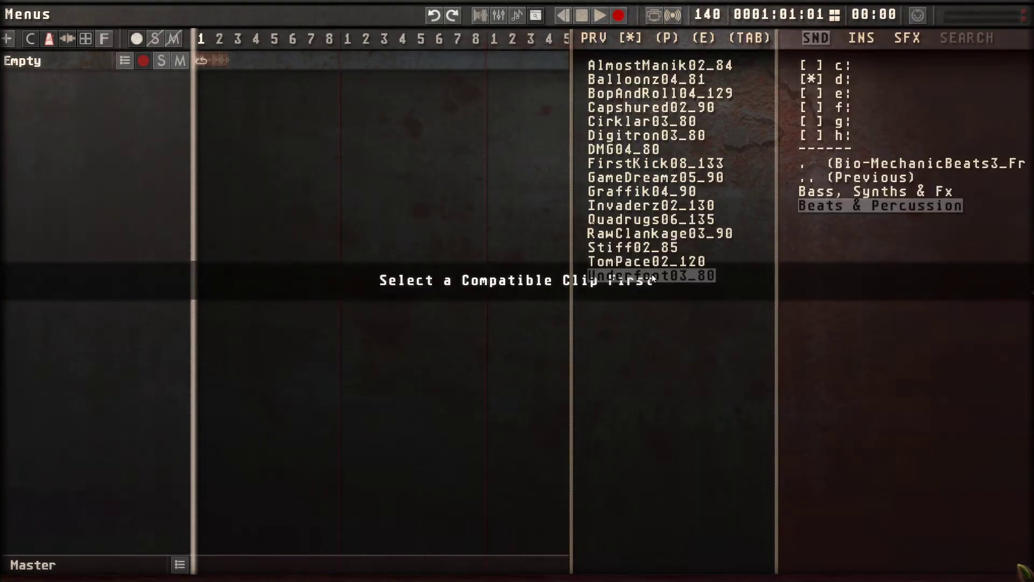
key("Tab")
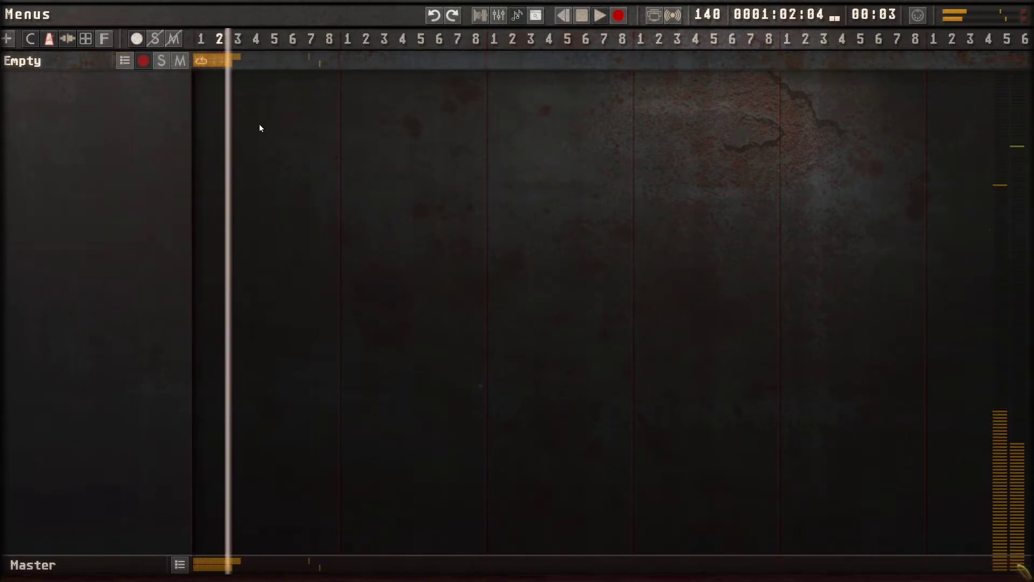
key("space")
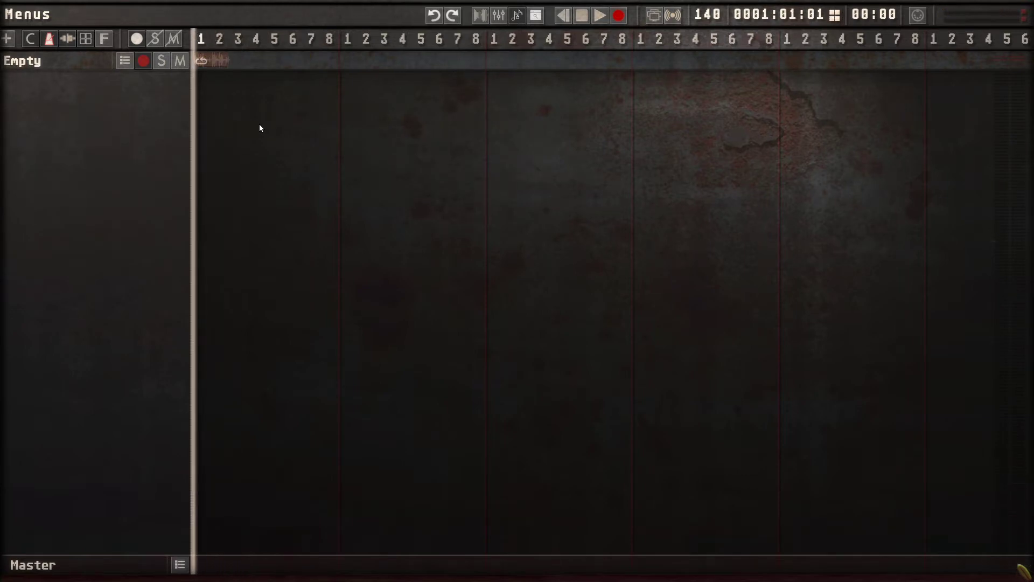
Switch to File Explorer and open the folder C:\Work Ready\Wusik-Station-STX\bin\App\Projects
key("super+r")
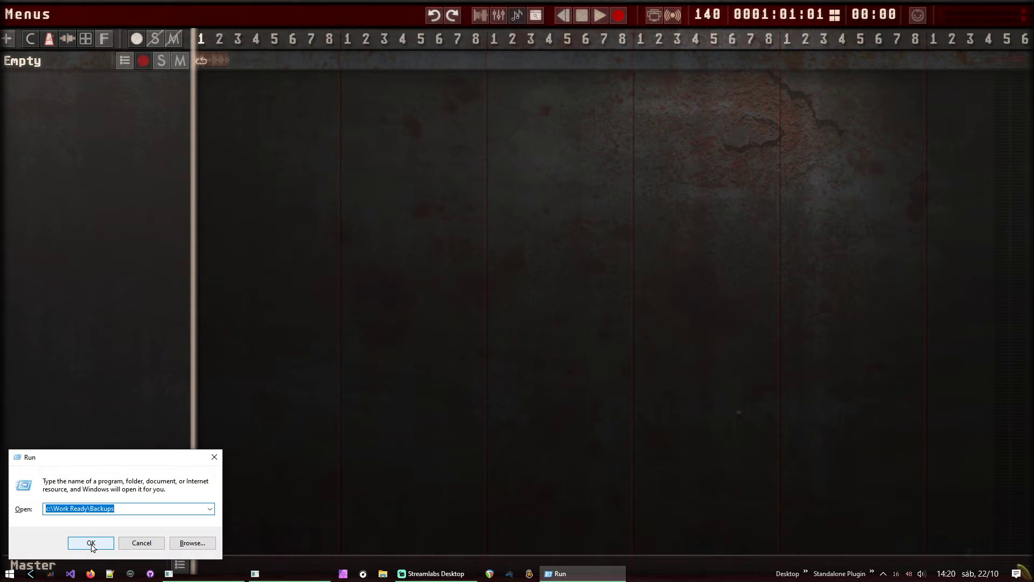
type("c:\\")
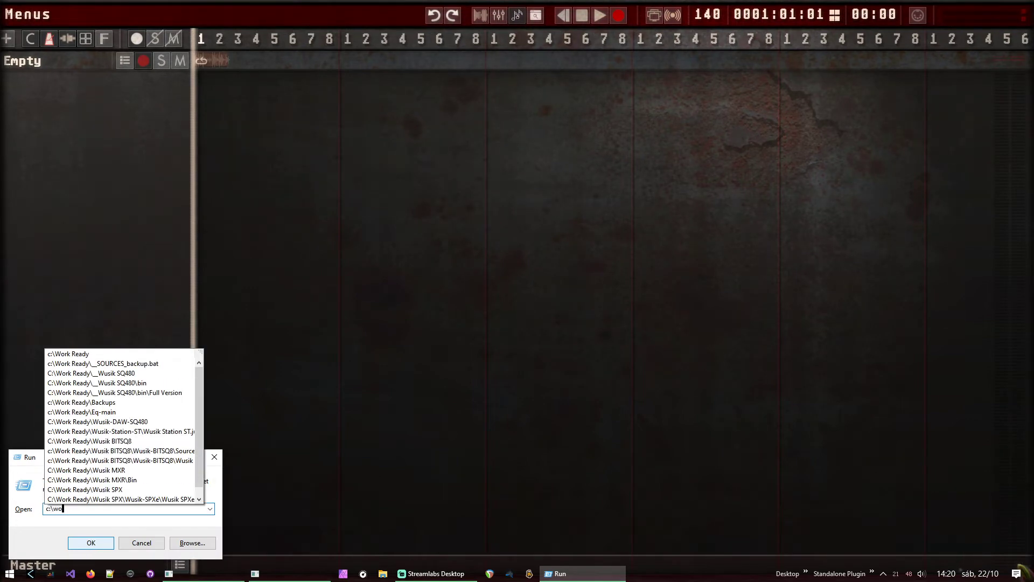
left_click(91, 543)
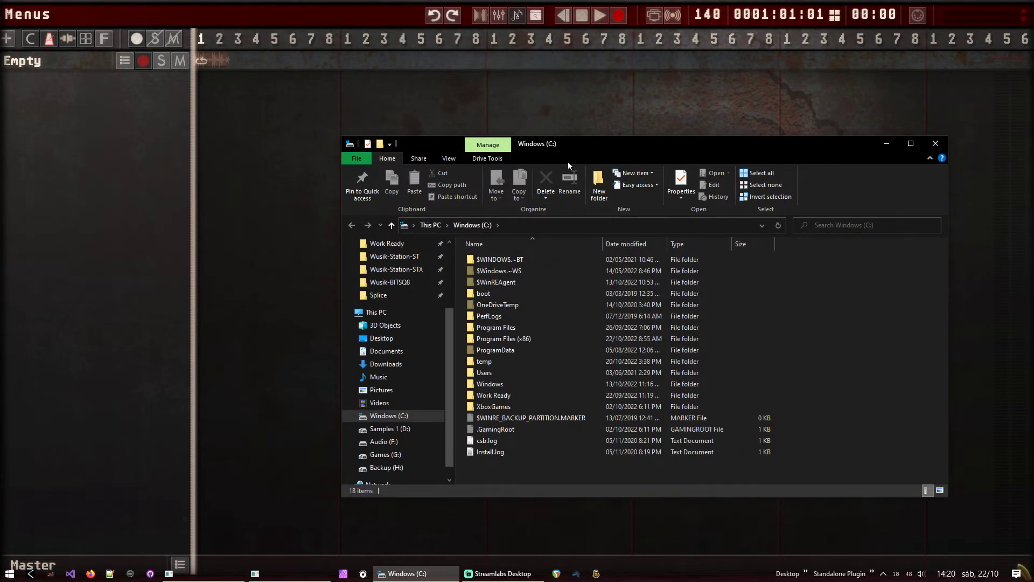
left_click_drag(654, 146, 646, 151)
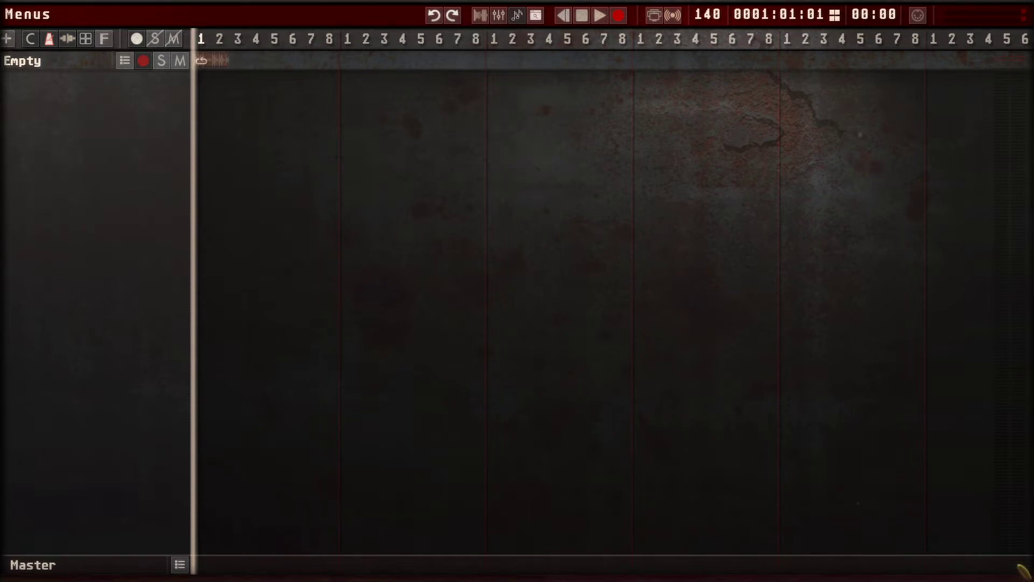
left_click_drag(761, 122, 705, 124)
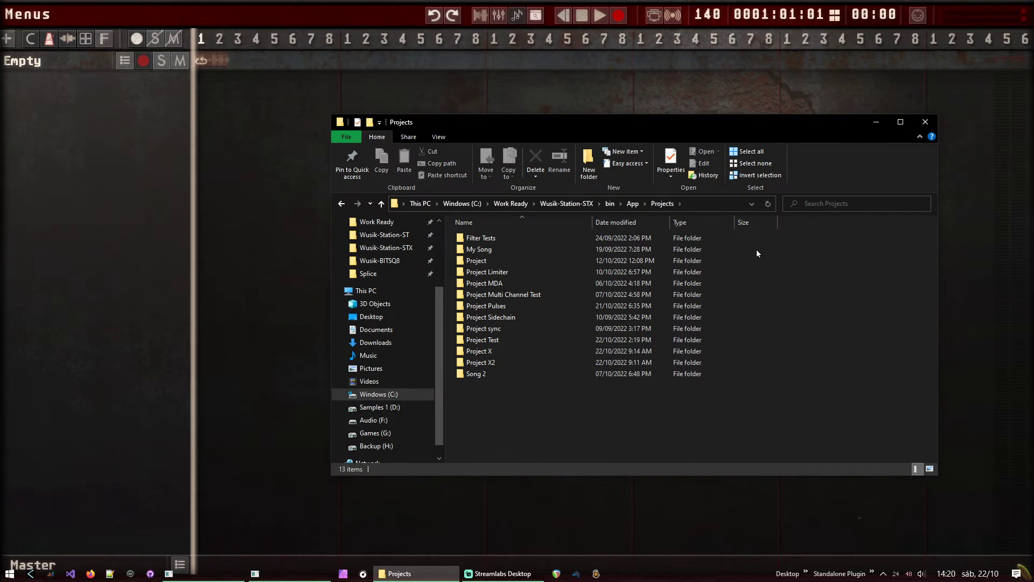
Go up to the App folder to check its contents and reopen its Projects folder
left_click(633, 204)
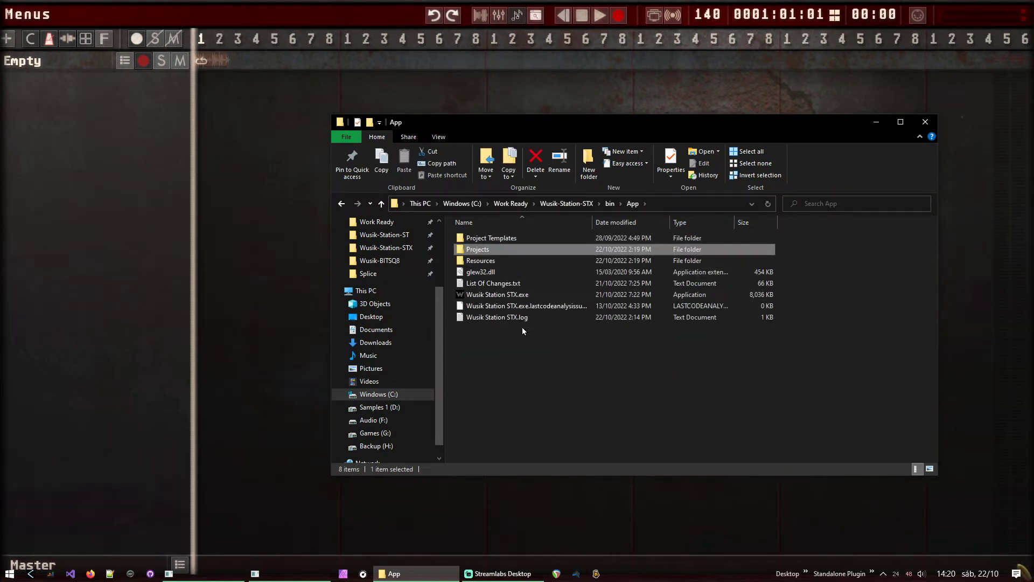
key("Down")
key("Up")
key("Up")
key("Down")
key("Return")
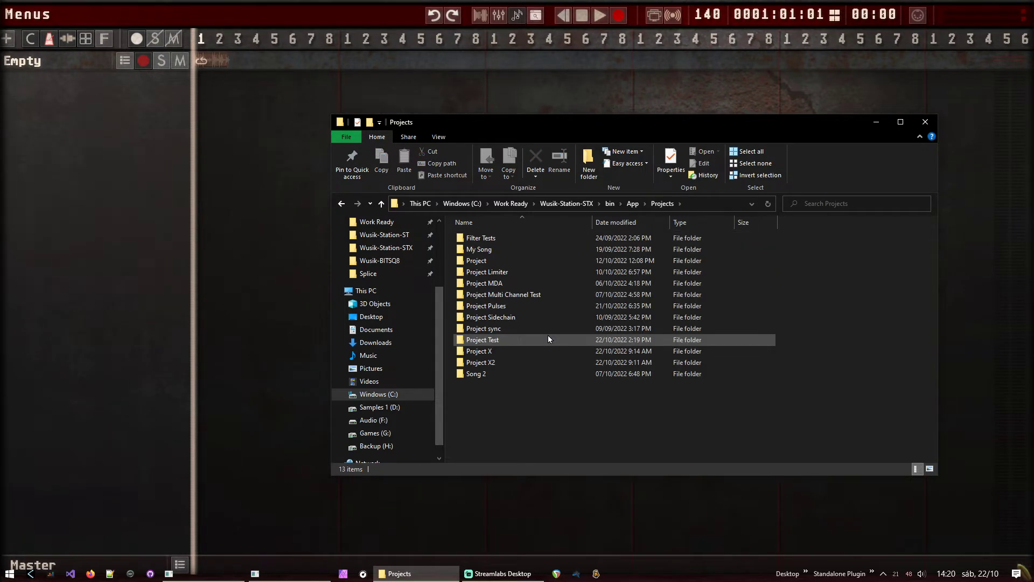
Open the Audio folder inside Project Test and widen the Name column to show the full file names
key("End")
key("Up")
key("Up")
key("Up")
key("Return")
key("End")
key("Up")
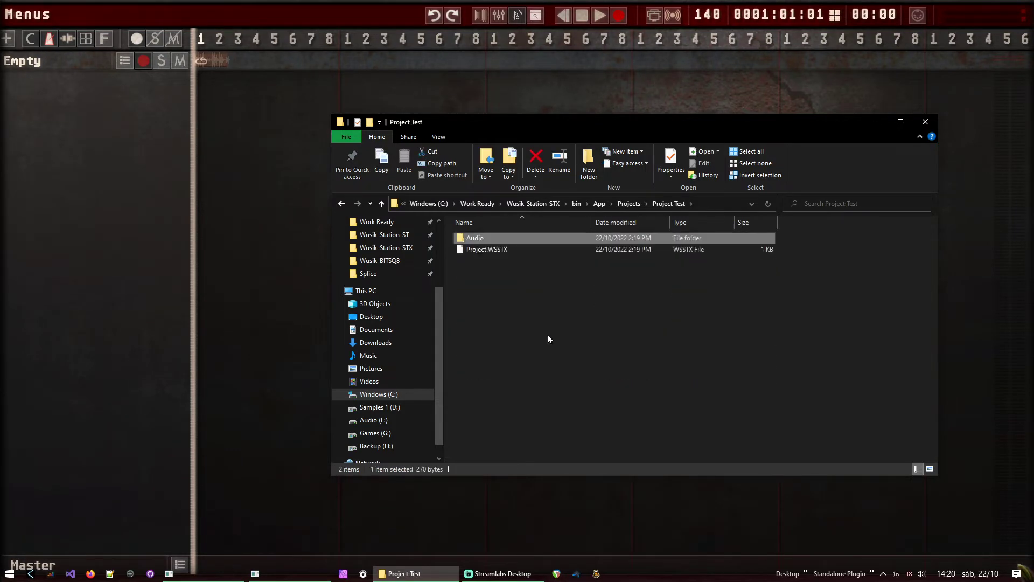
key("Return")
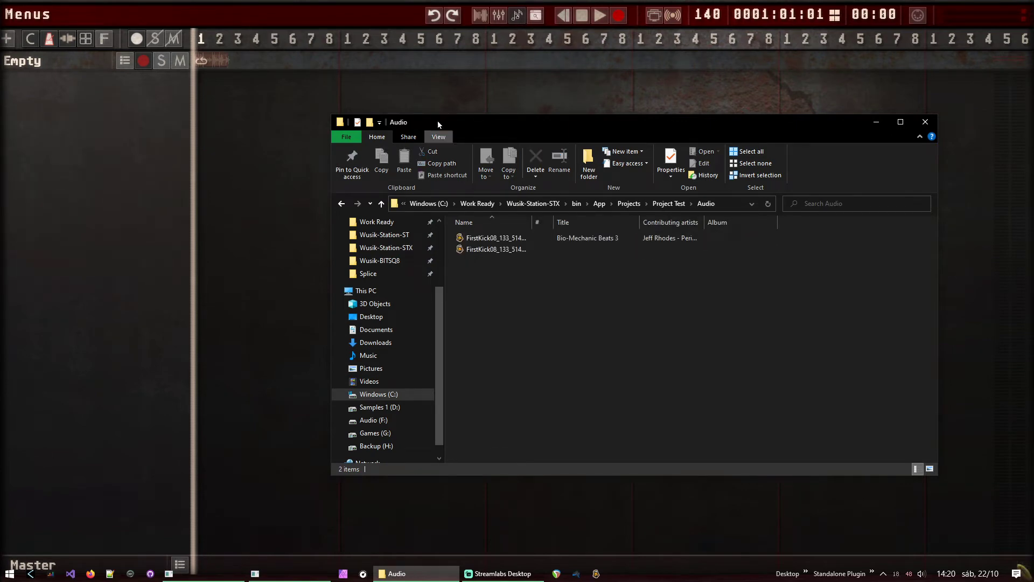
left_click_drag(534, 219, 649, 222)
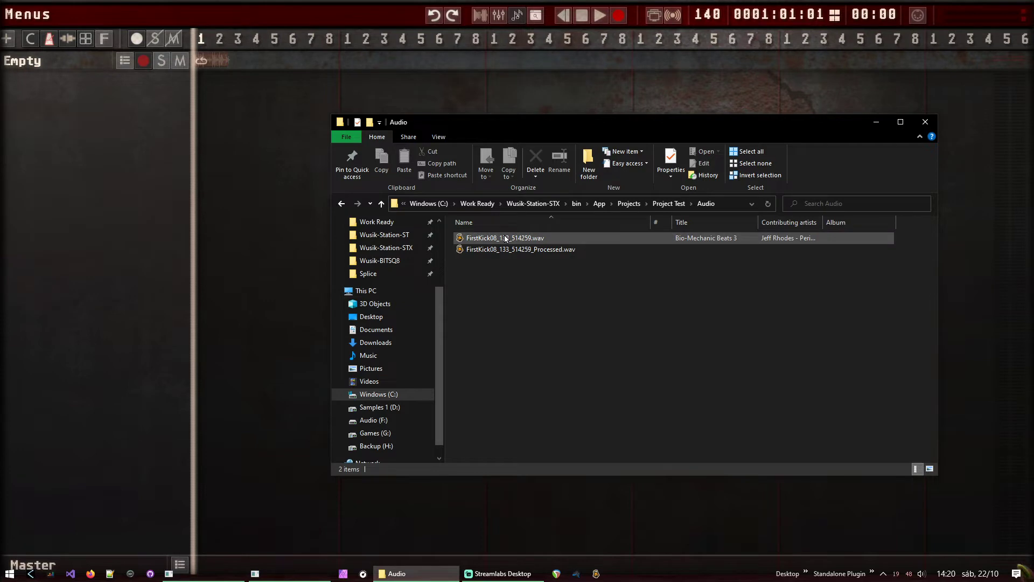
mouse_move(508, 238)
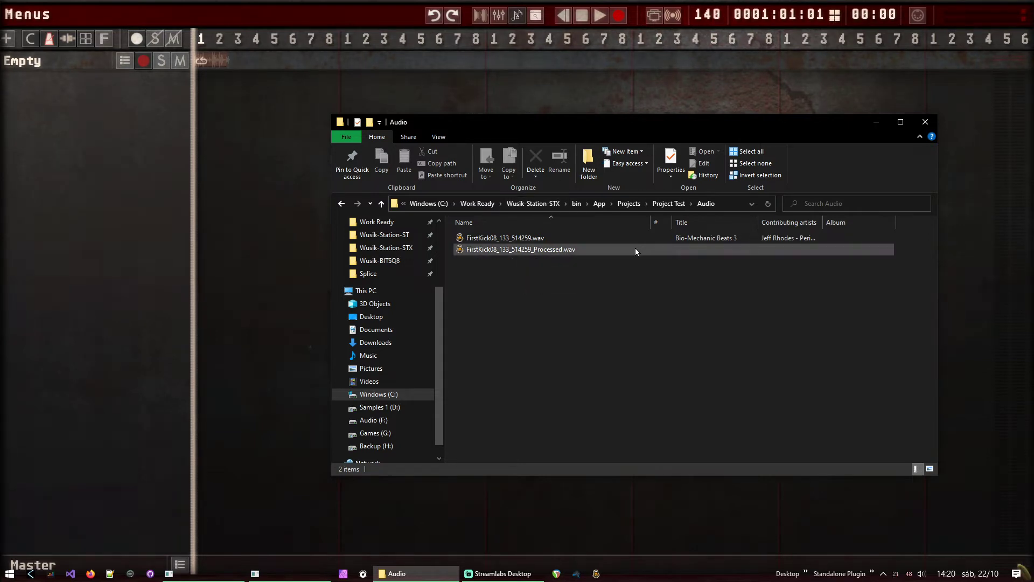
Go back up to the Projects folder and close the File Explorer window
key("BackSpace")
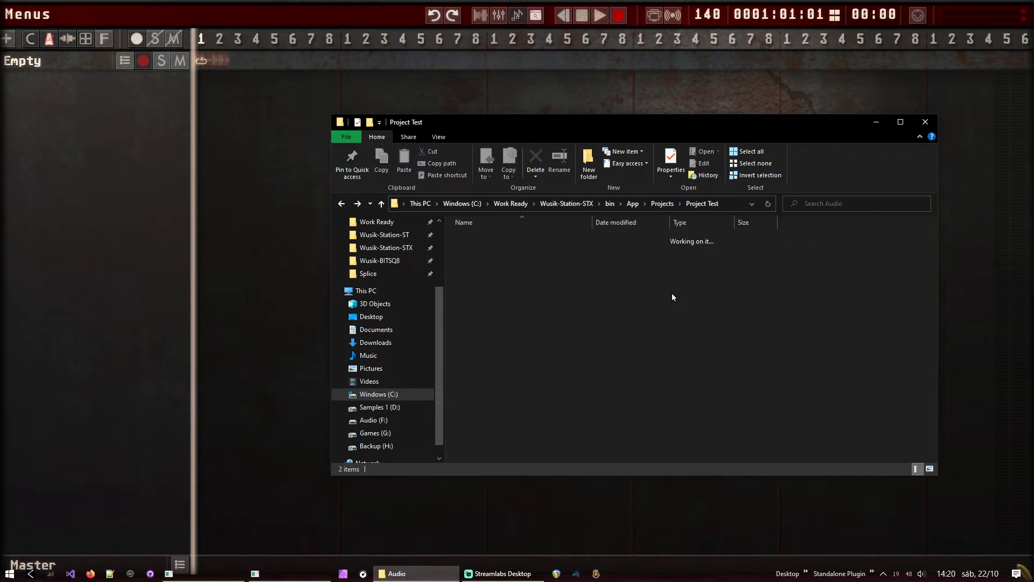
key("BackSpace")
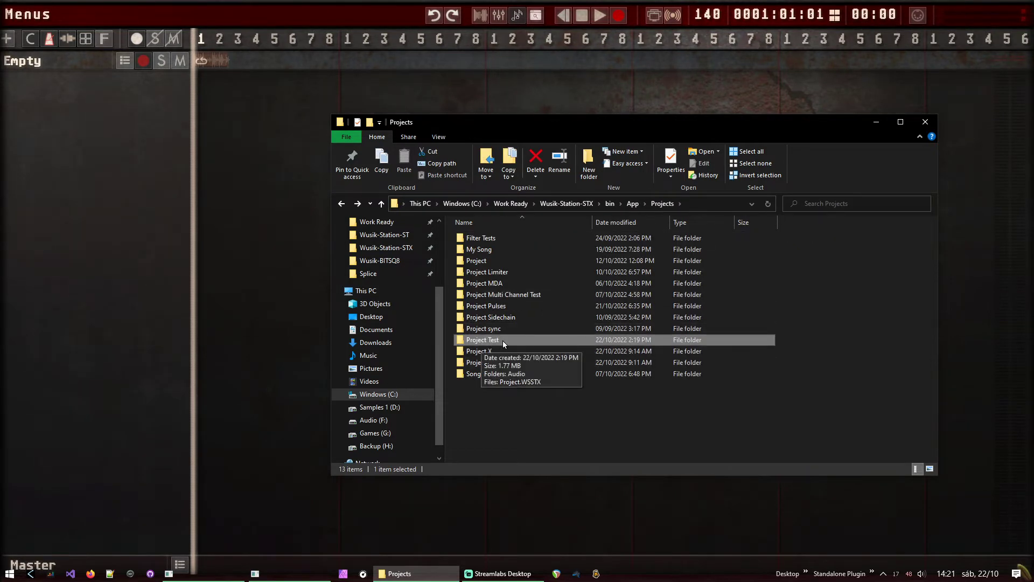
left_click(926, 123)
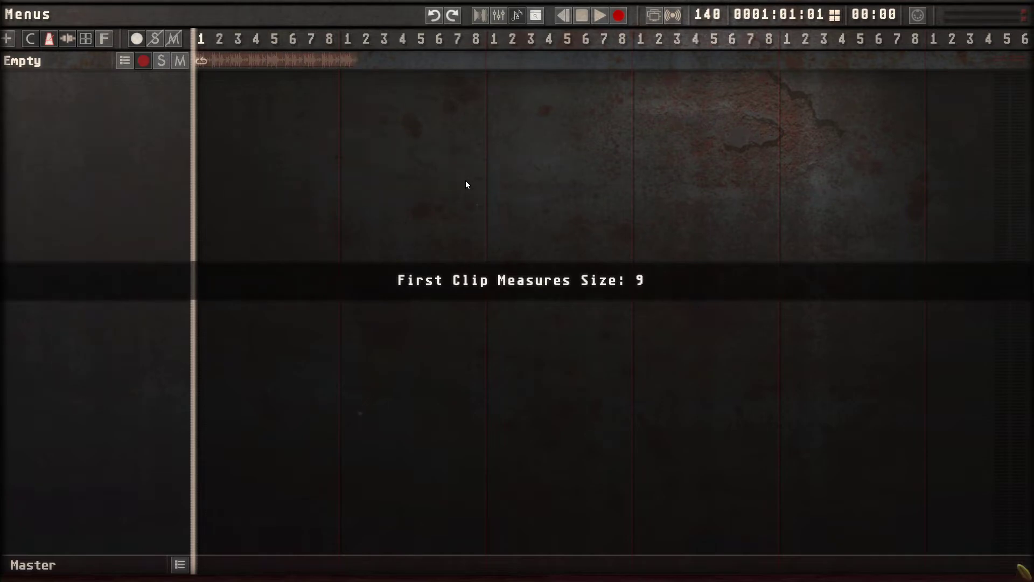
Examine the clip shortcuts on page 3 of the keyboard shortcut reference and close it
key("F1")
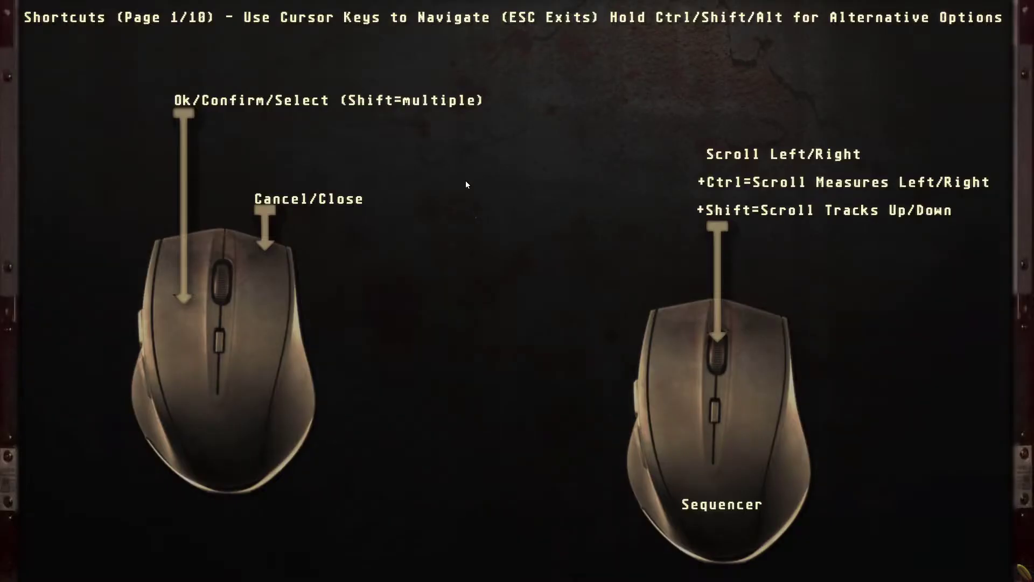
key("Right")
key("Right")
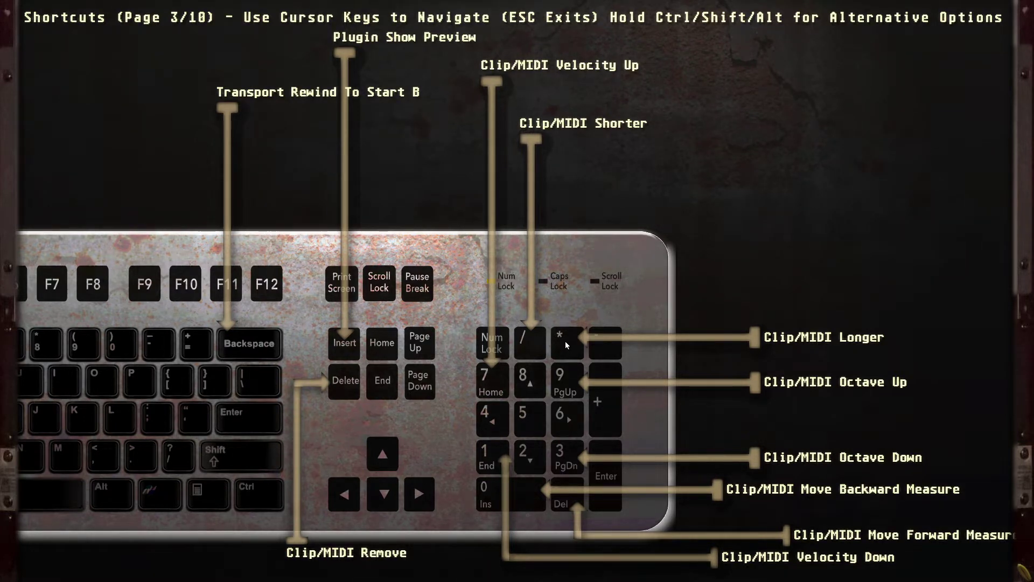
key("Escape")
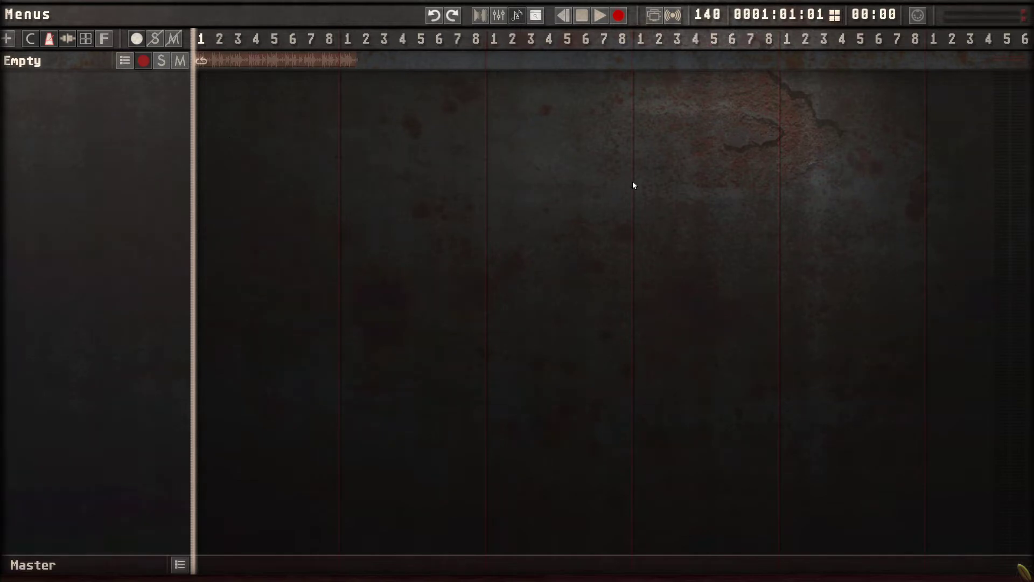
Set the audio clip's length to 16 measures in its clip options
key("Return")
key("Down")
key("Down")
key("Down")
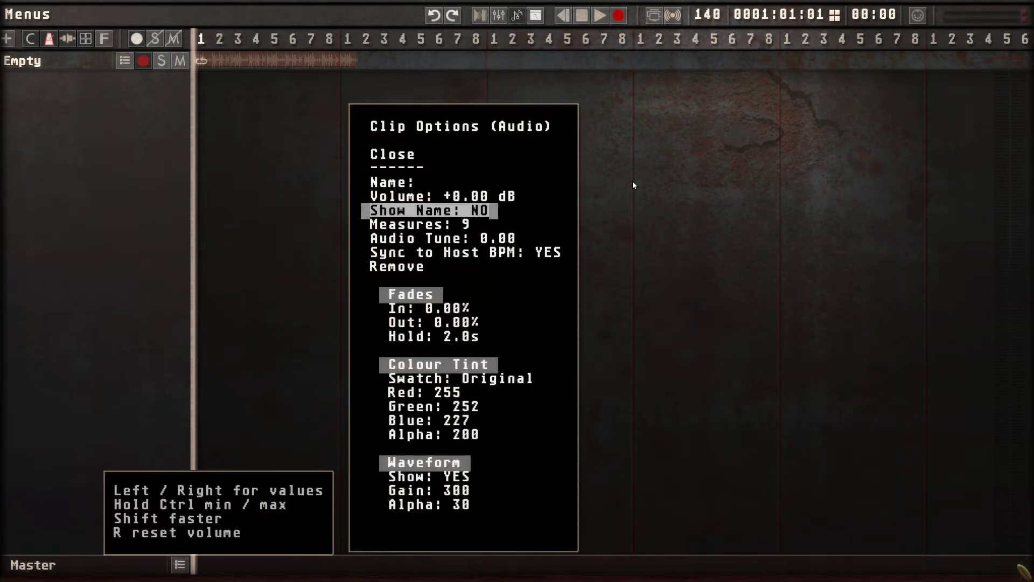
key("Down")
key("Right")
key("Right")
key("Right")
key("Right")
key("Right")
key("Right")
key("Right")
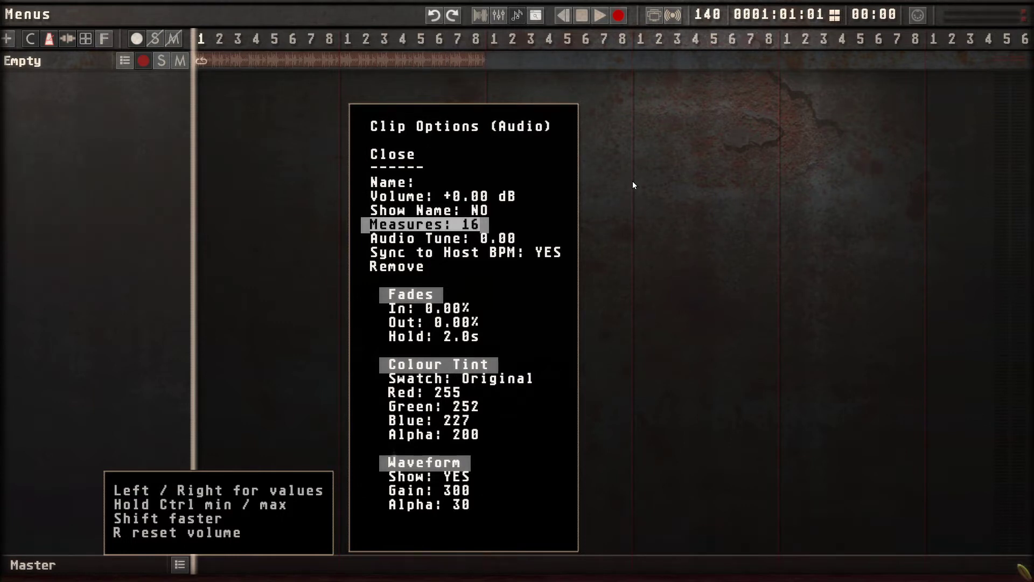
key("Escape")
Play back the lengthened clip, stop, and return to the start of the song
key("space")
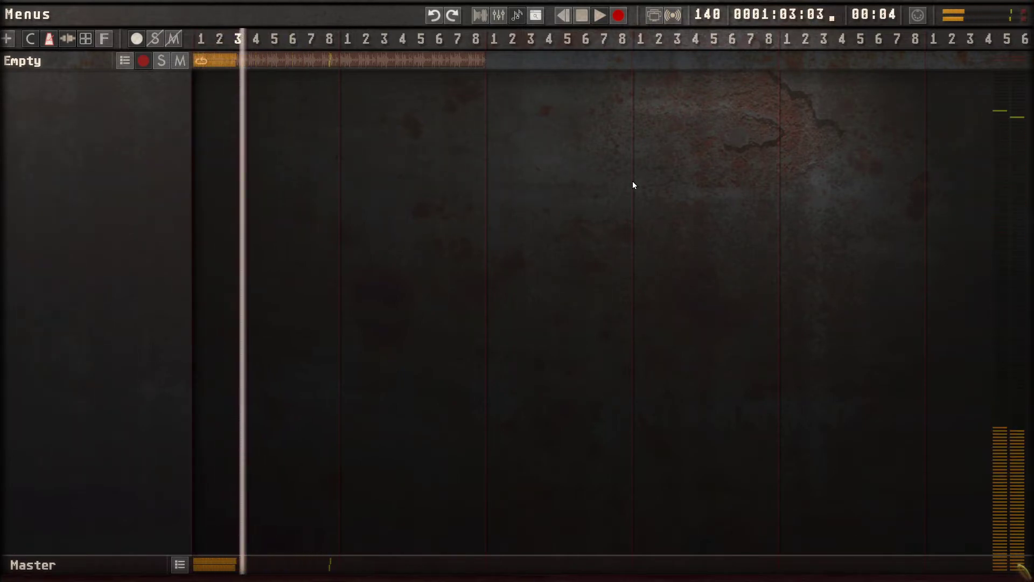
key("space")
key("Home")
Set the audio clip's fade-in to 40% in its clip options
key("Return")
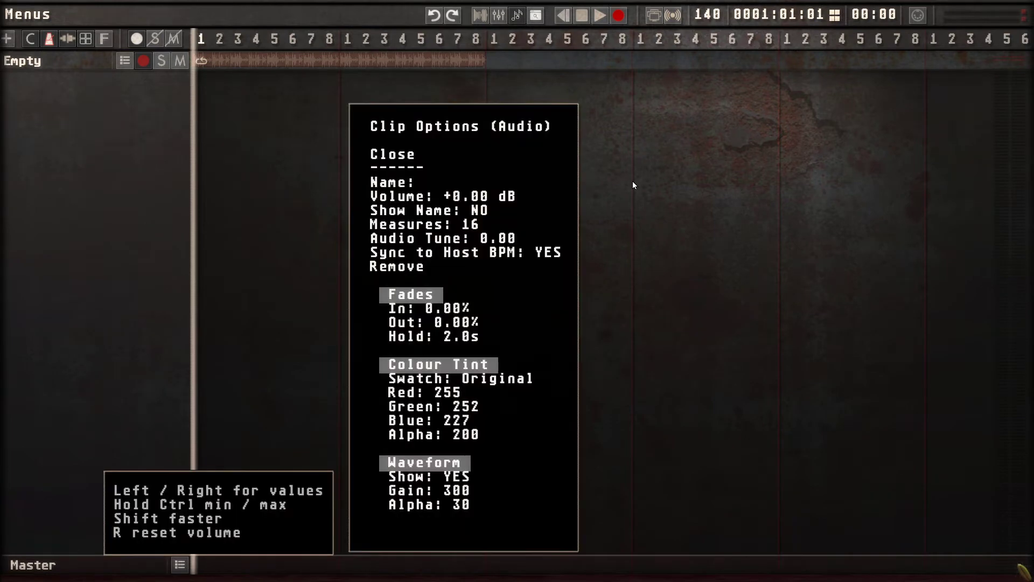
key("Down")
key("Down")
key("Down")
key("Down")
key("Down")
key("Down")
key("Down")
key("Down")
key("Down")
key("Down")
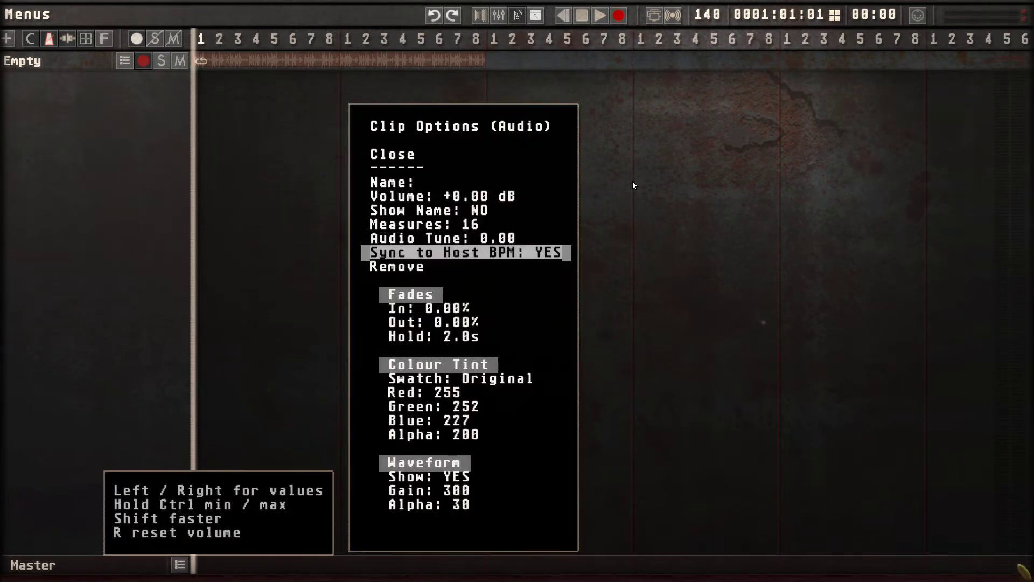
key("Up")
key("Right")
key("Right")
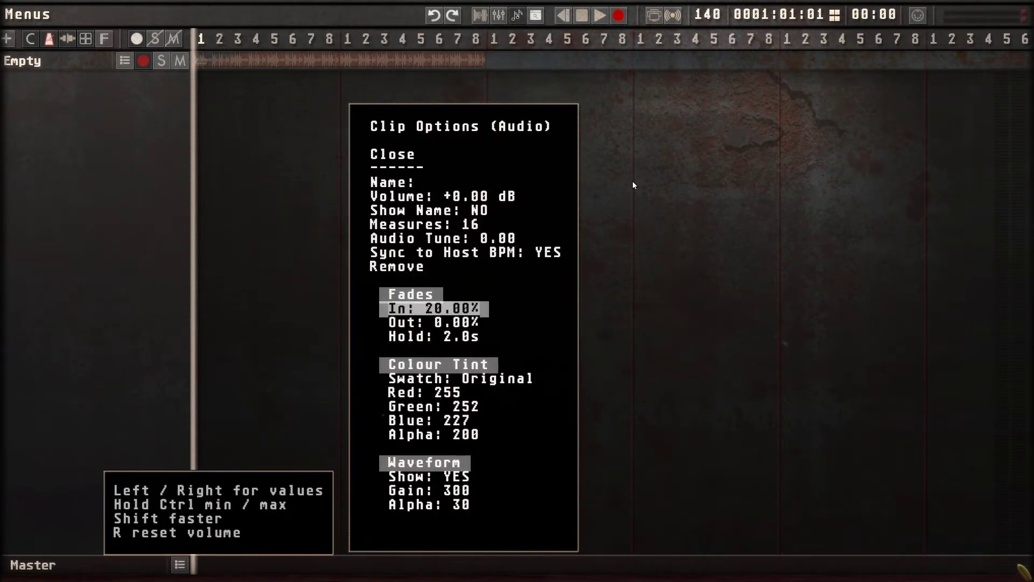
key("Right")
key("Escape")
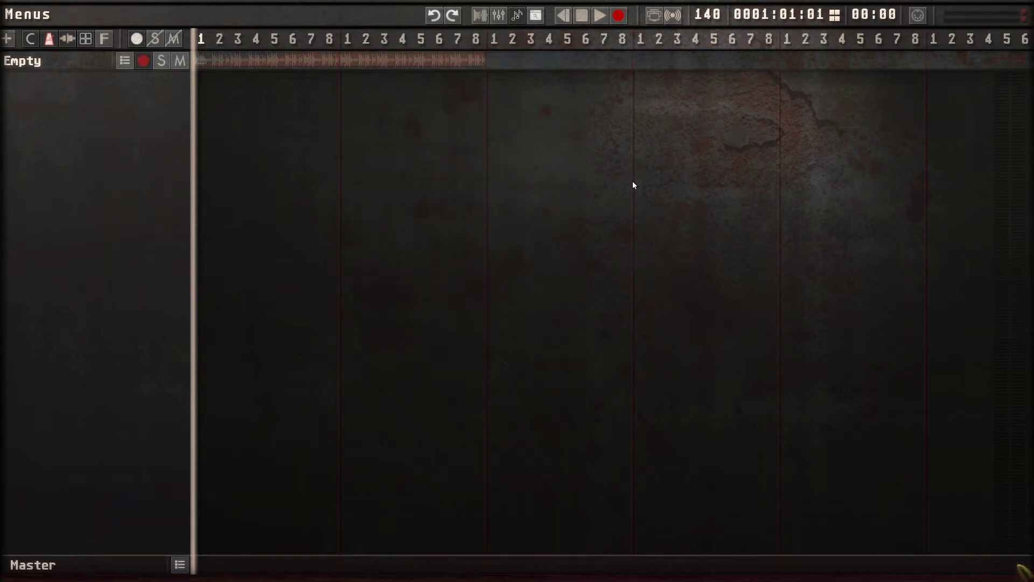
Examine the alternative Ctrl and Shift shortcuts for clip fades on page 3 of the shortcut reference
key("F1")
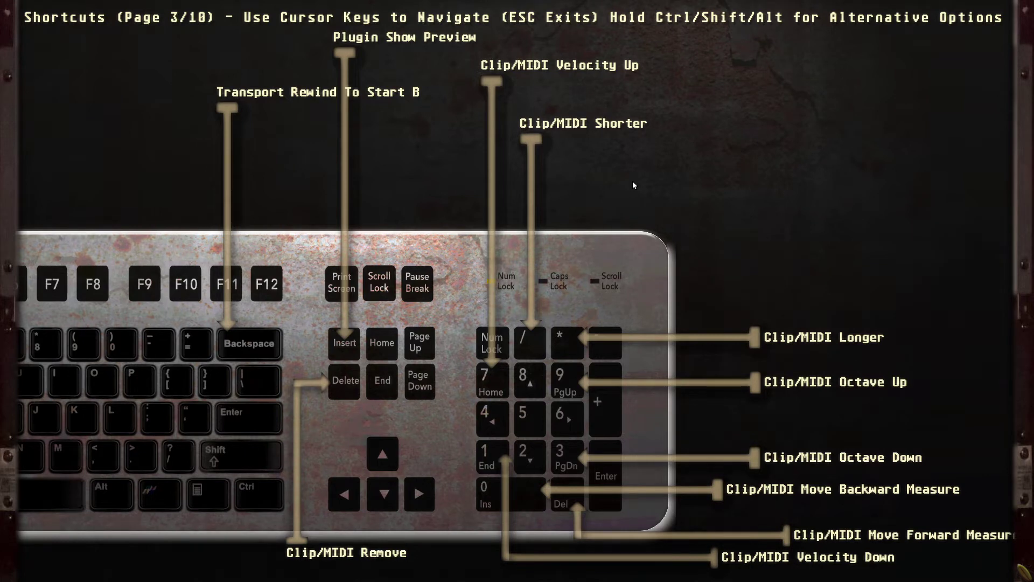
key("ctrl")
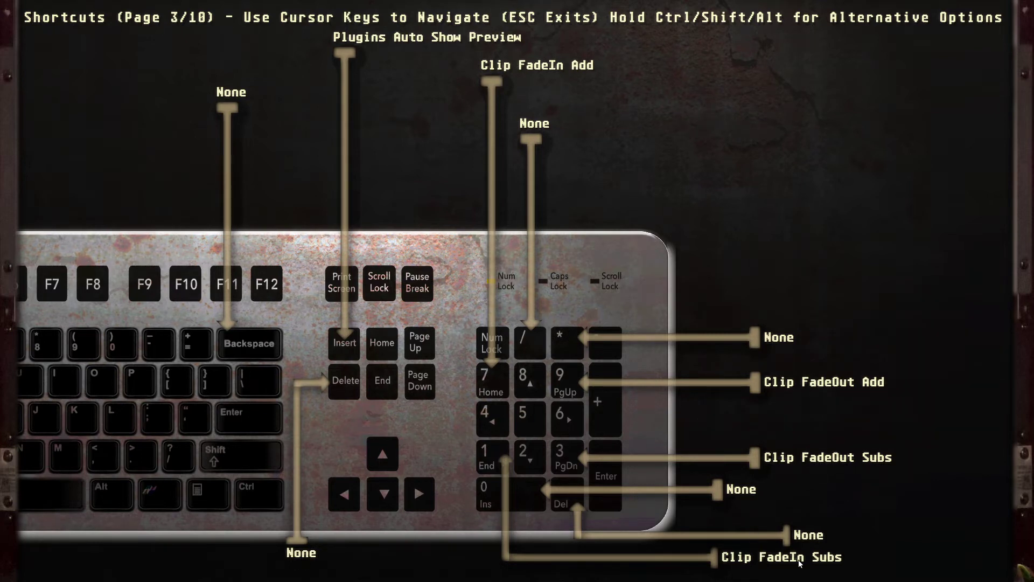
key("shift")
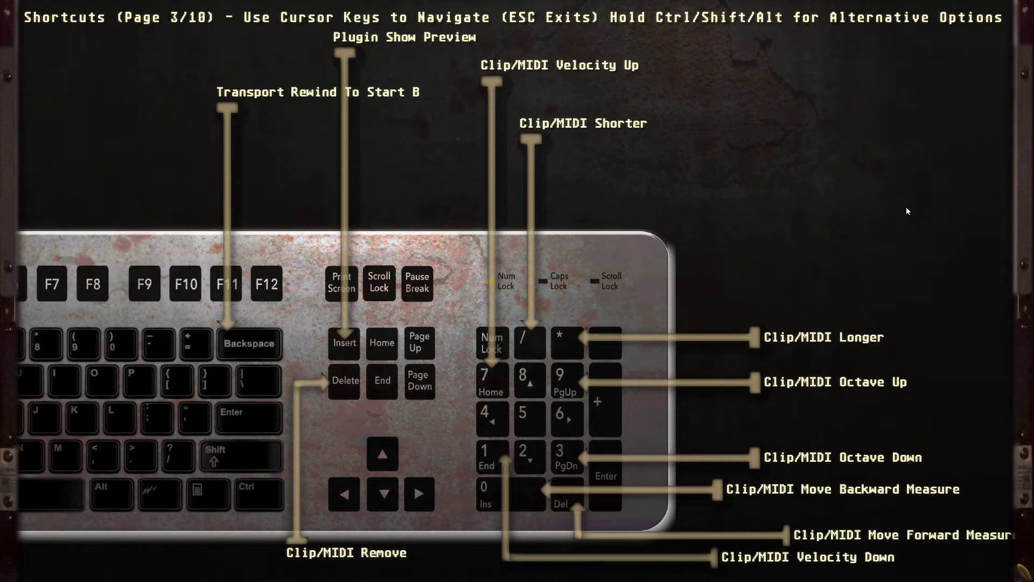
key("Escape")
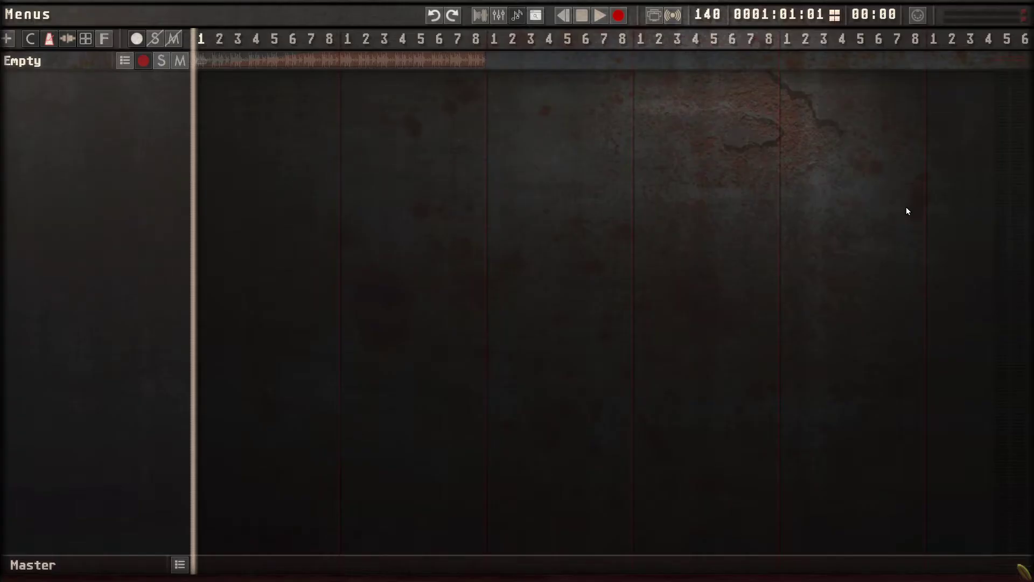
Play the clip to hear its fade-in, stop, and return to the song start
key("space")
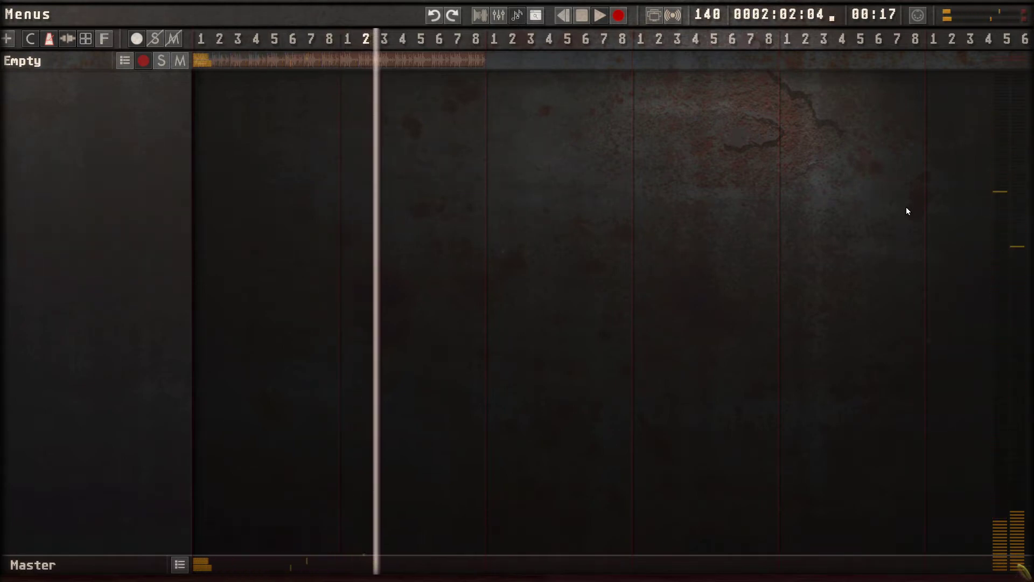
key("space")
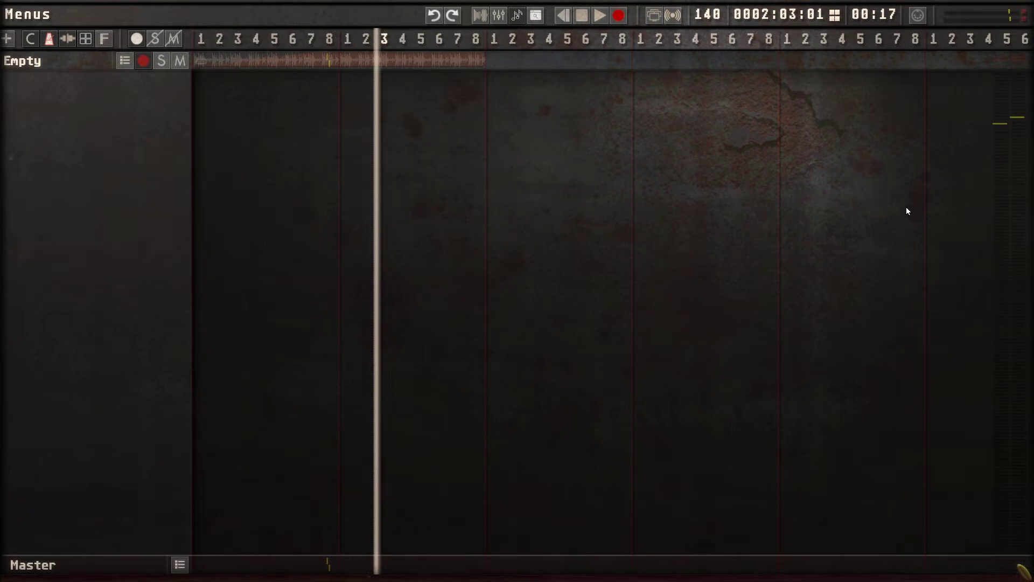
key("Left")
key("Left")
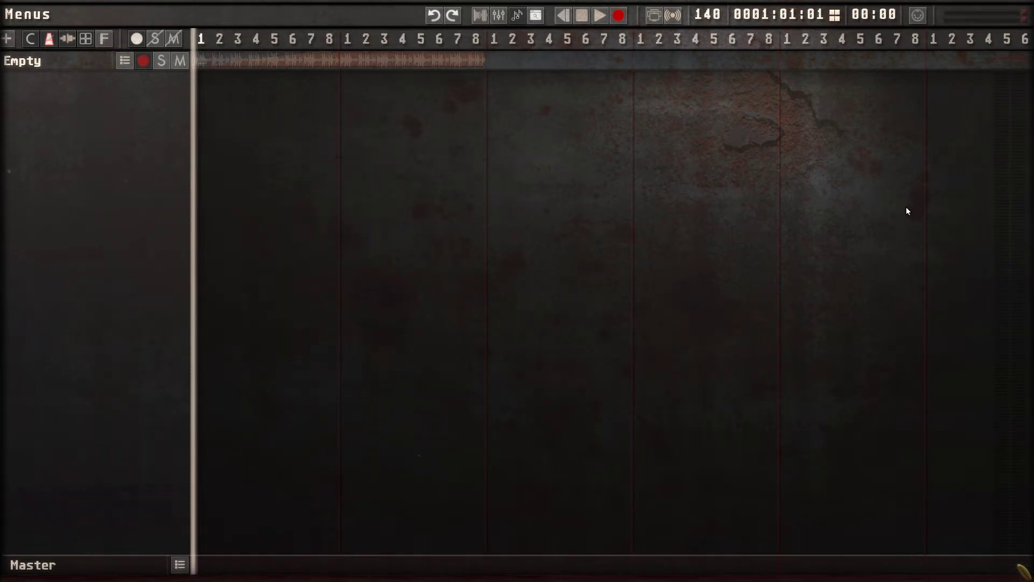
Reset the audio clip's fade-in to its minimum of 0% in the clip options
key("Return")
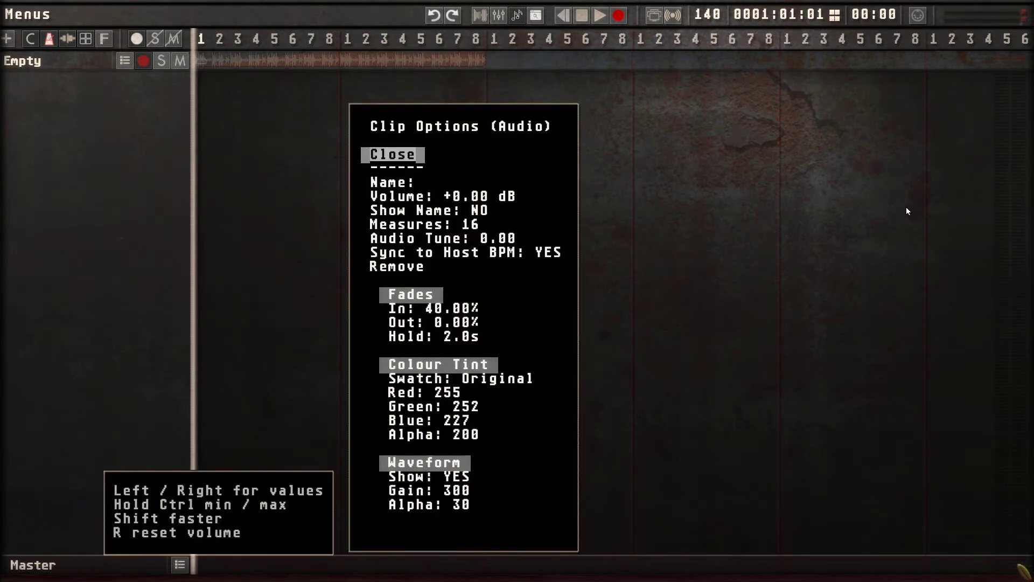
key("Down")
key("Down")
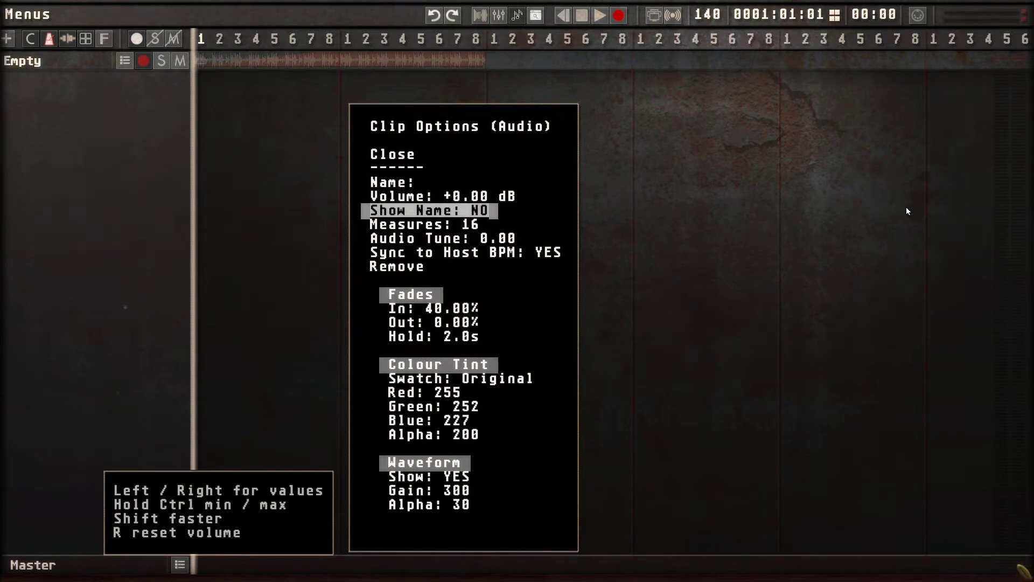
key("Down")
key("Down")
key("Down")
key("Down")
key("Down")
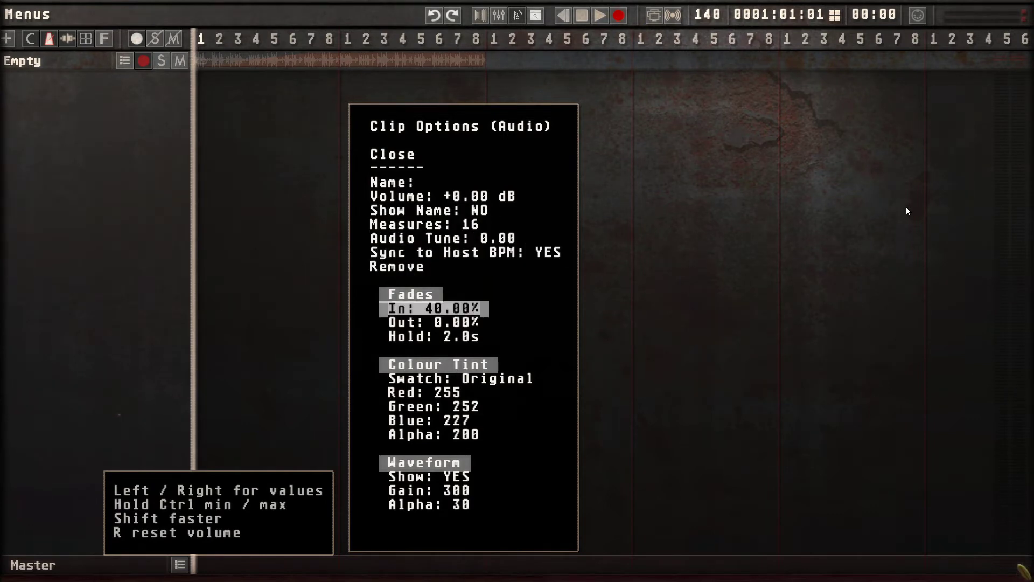
key("ctrl+Left")
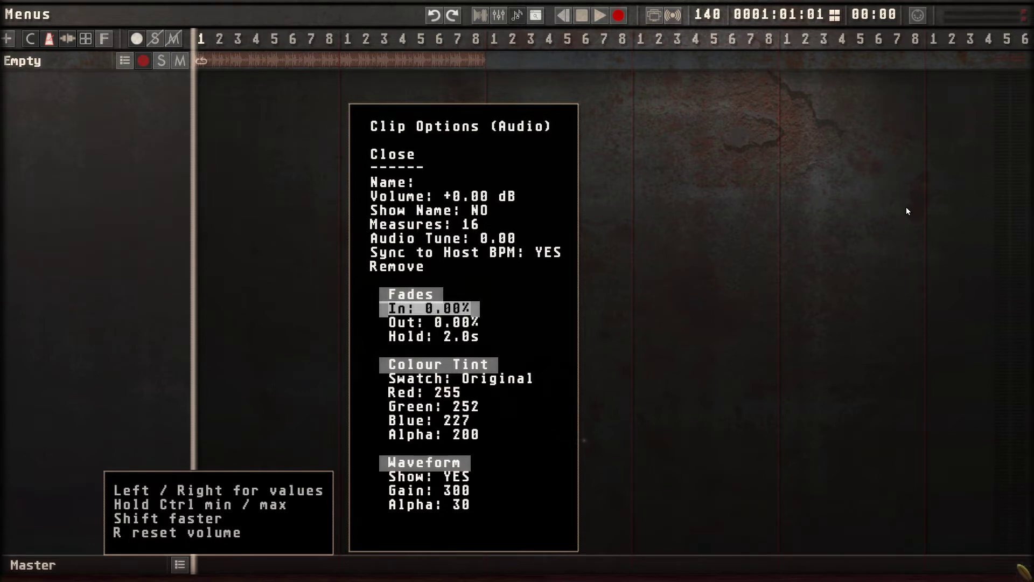
Set the audio clip's Audio Tune to 3.00
key("Up")
key("Up")
key("Up")
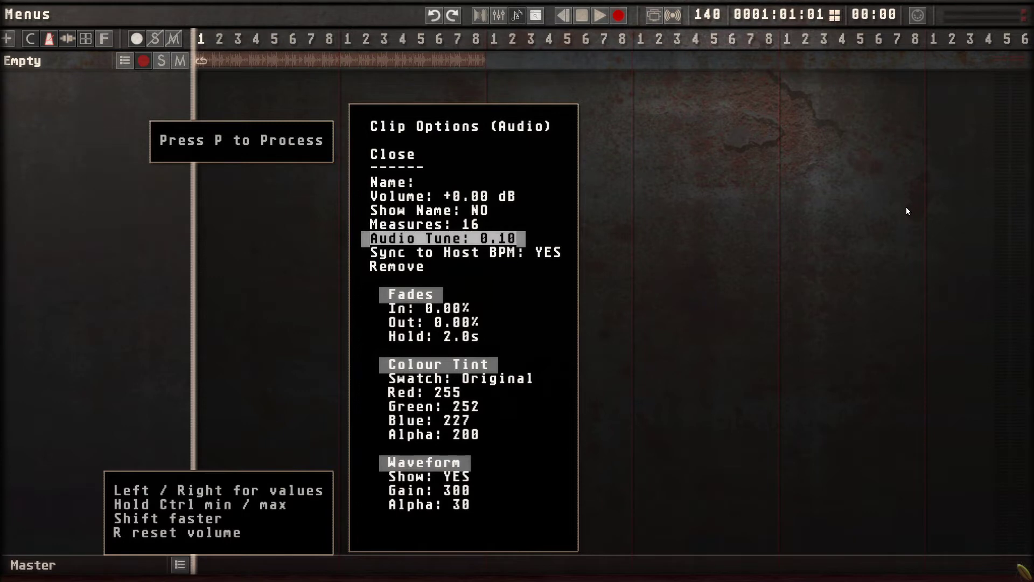
key("Right")
key("Right")
key("Right")
key("Down")
key("Down")
key("Down")
key("Down")
key("Down")
key("Down")
key("Up")
key("Return")
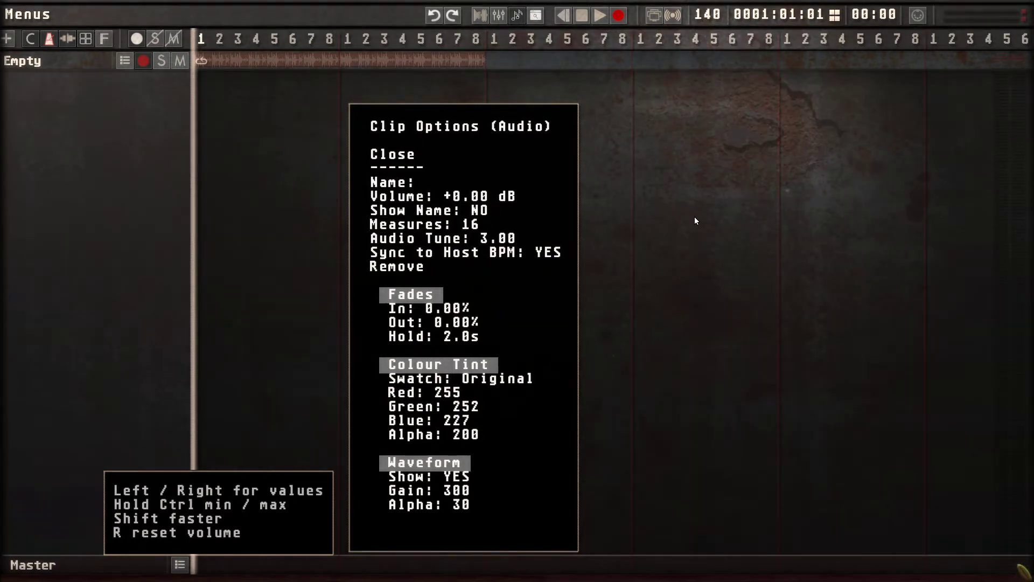
Play back the retuned clip, stop, and rewind to the beginning of the song
key("space")
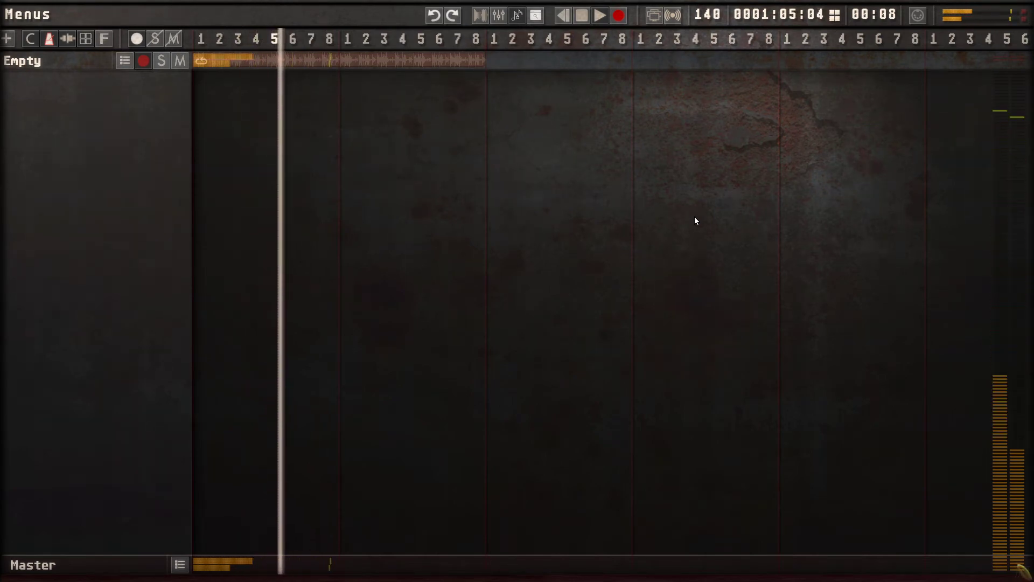
key("alt")
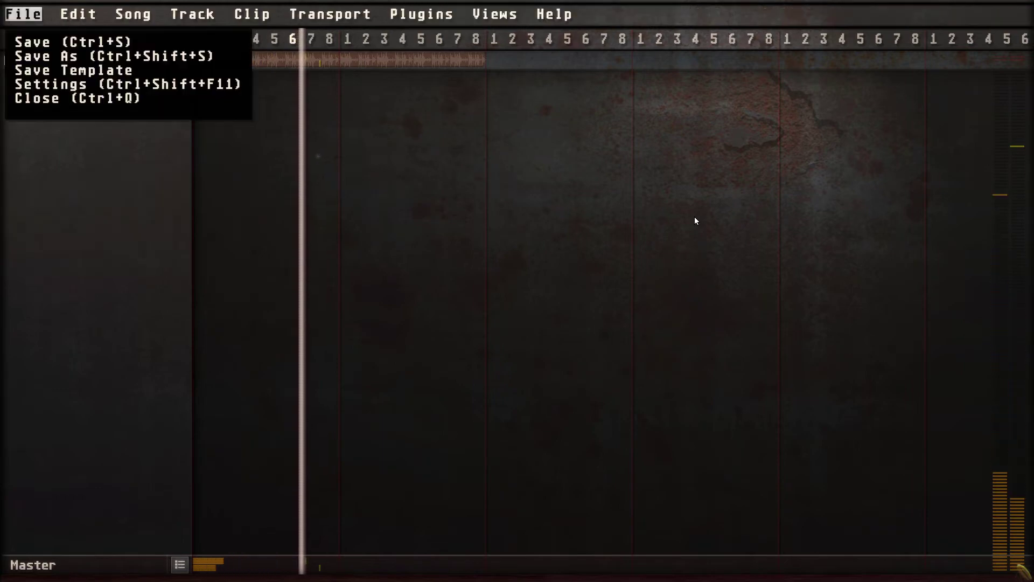
key("Escape")
key("space")
key("Home")
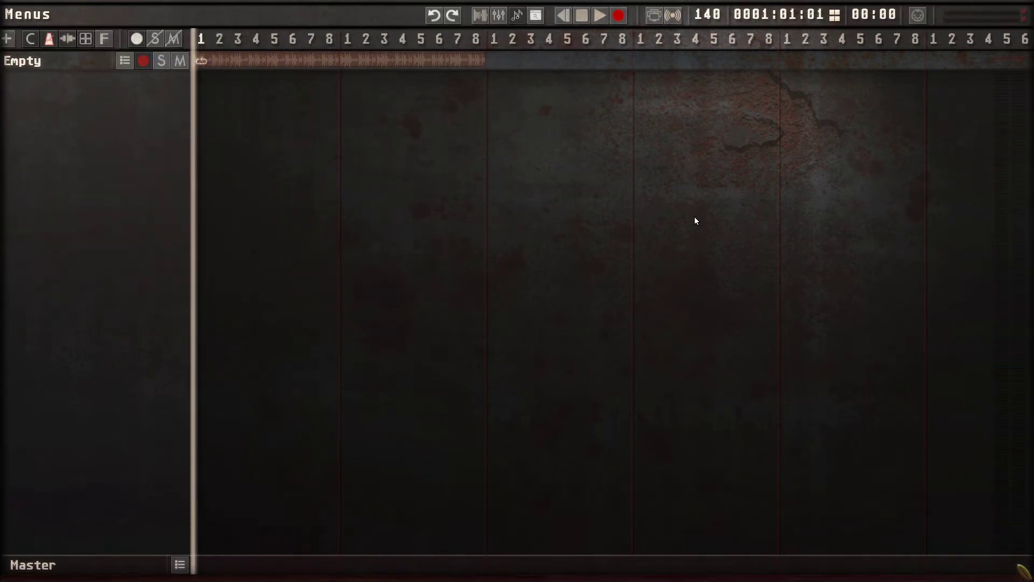
Swing the audio clip's Audio Tune between its minimum and its maximum of 60.00 in the clip options, ending on the maximum
key("Return")
key("Down")
key("Down")
key("Down")
key("Down")
key("Down")
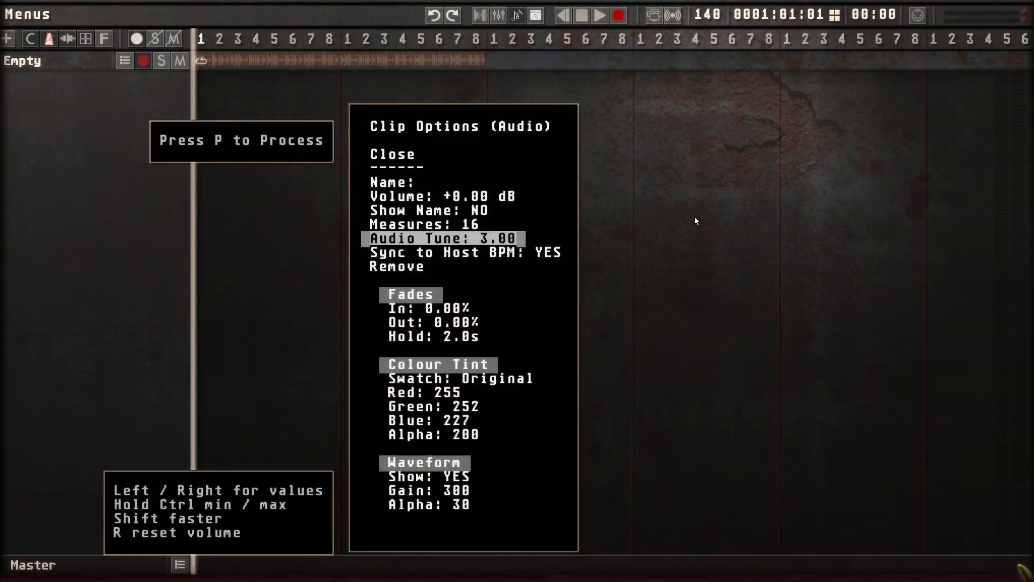
key("ctrl+Right")
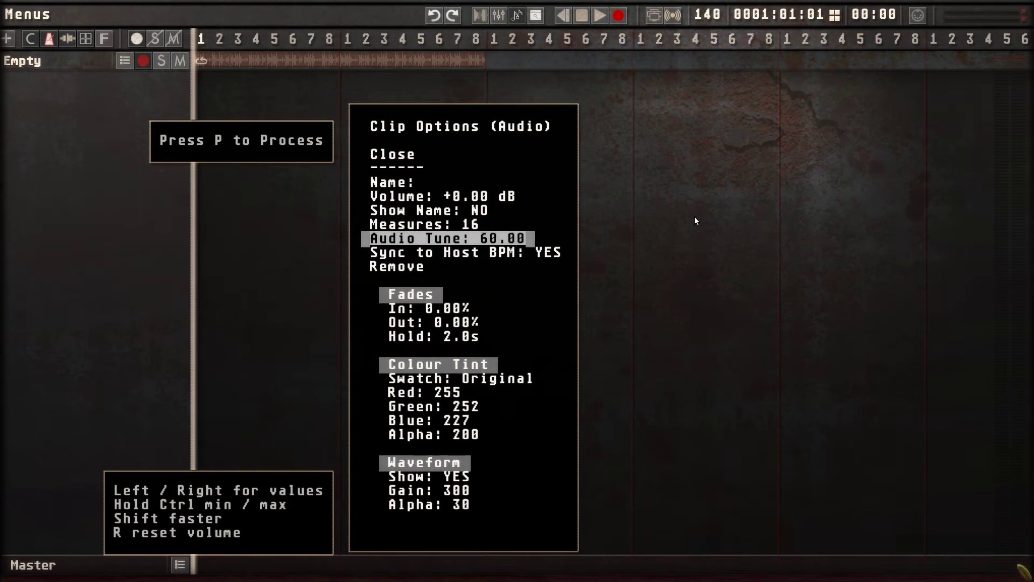
key("ctrl+Left")
key("ctrl+Right")
key("Escape")
key("F1")
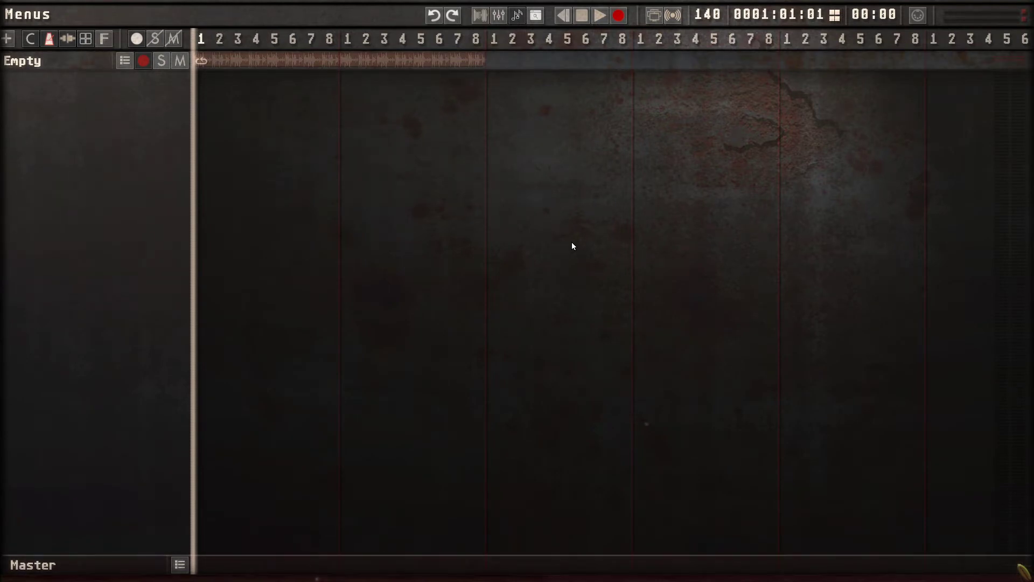
Add a second track and load the Lurker04_90_A loop from the Bass, Synths & Fx folder onto it
key("ctrl+t")
key("Return")
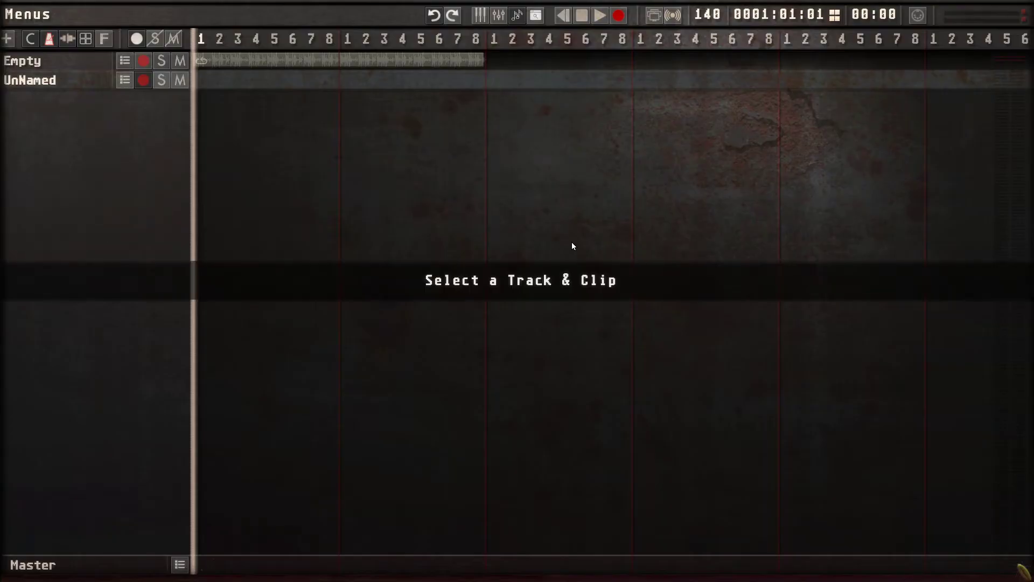
key("Tab")
key("Tab")
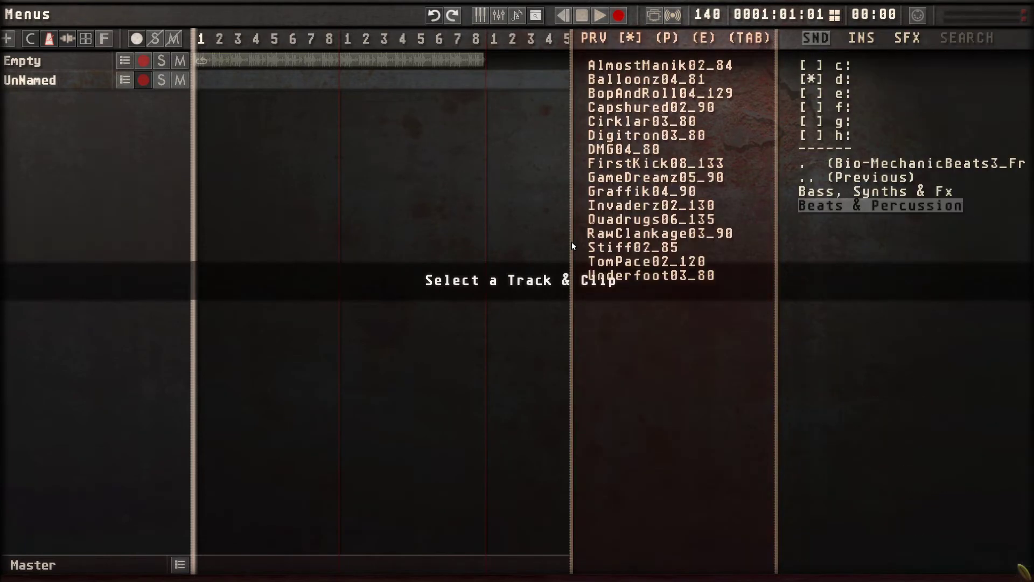
key("Up")
key("Left")
key("Down")
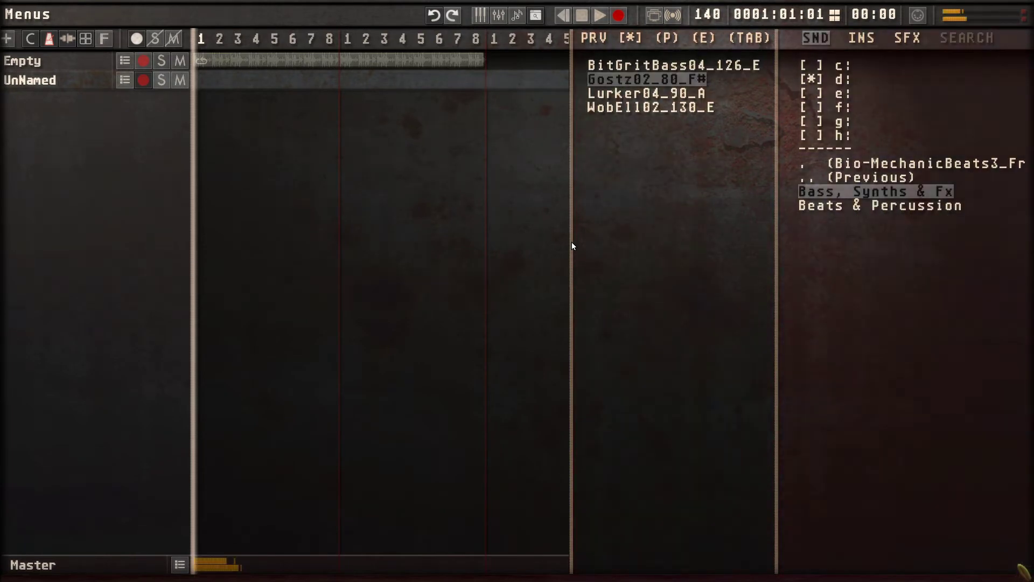
key("Down")
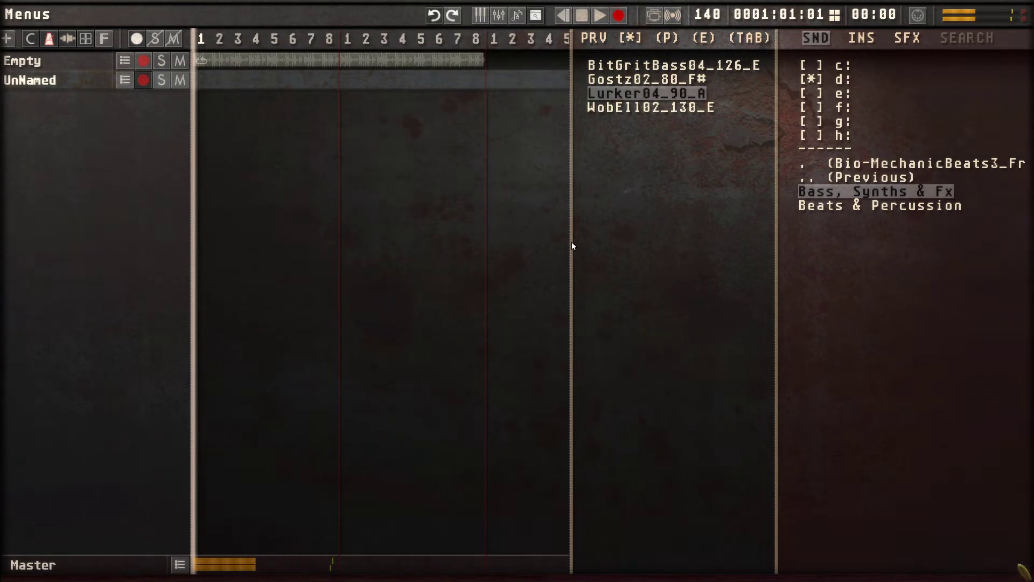
key("Return")
key("Tab")
key("Tab")
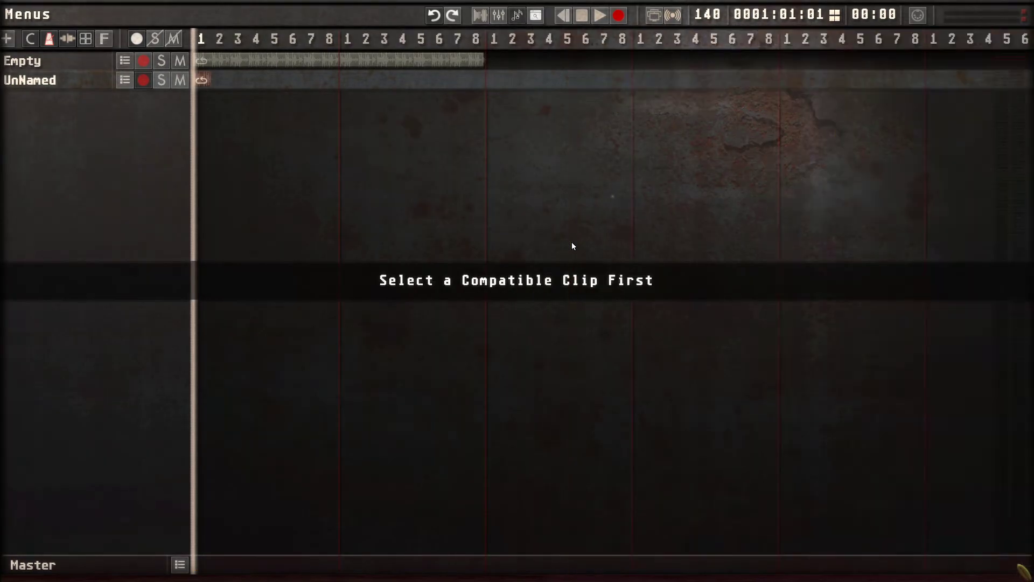
Lengthen the new loop clip on the second track to 16 measures
key("shift+Right")
key("shift+Right")
key("shift+Right")
key("shift+Right")
key("shift+Right")
key("shift+Right")
key("shift+Right")
key("shift+Right")
key("shift+Right")
key("shift+Right")
key("shift+Right")
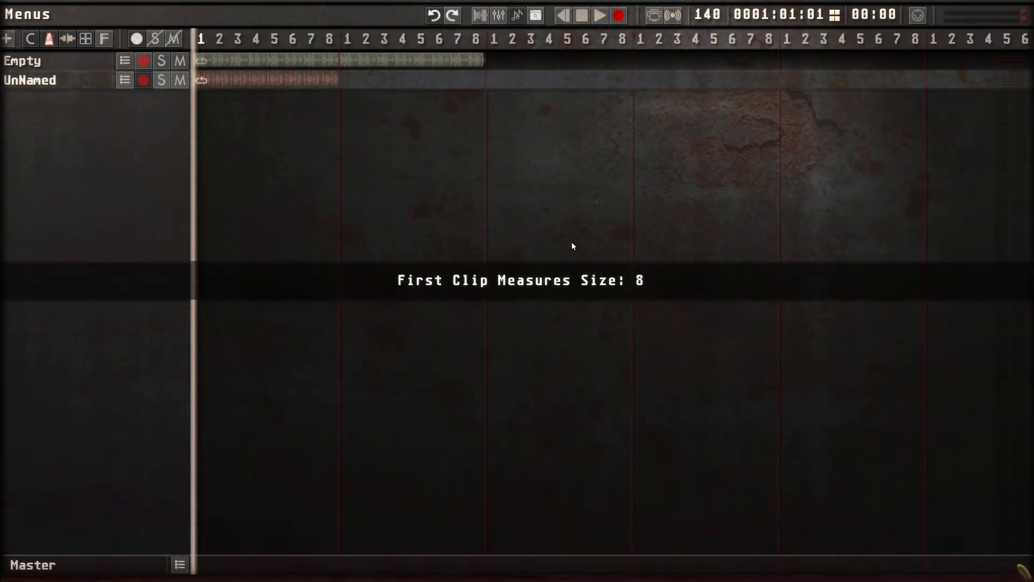
key("shift+Right")
key("shift+Right")
key("shift+Right")
key("shift+Right")
key("shift+Right")
key("shift+Right")
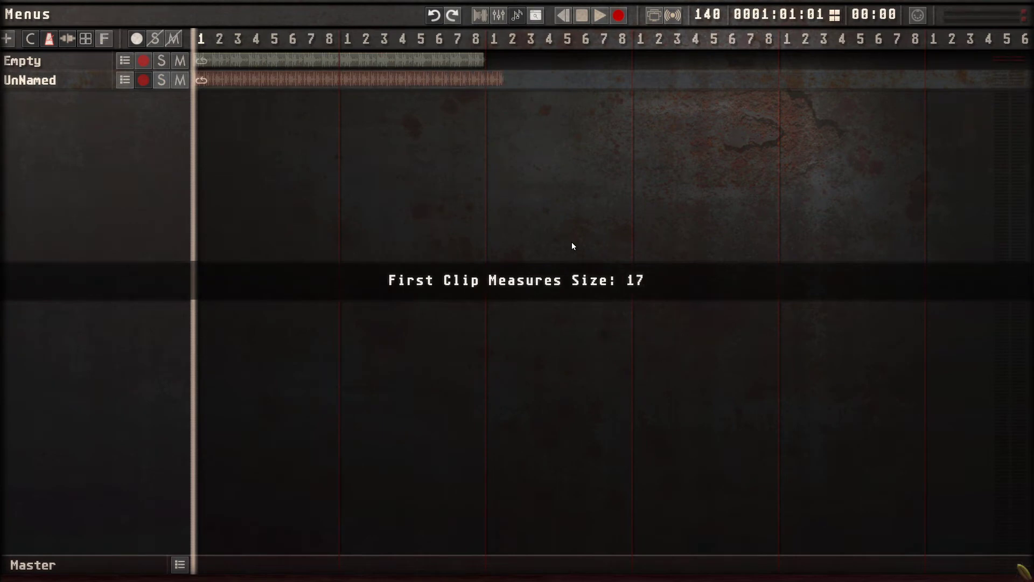
key("shift+Left")
Play both loops together, stop, and return to the song start
key("space")
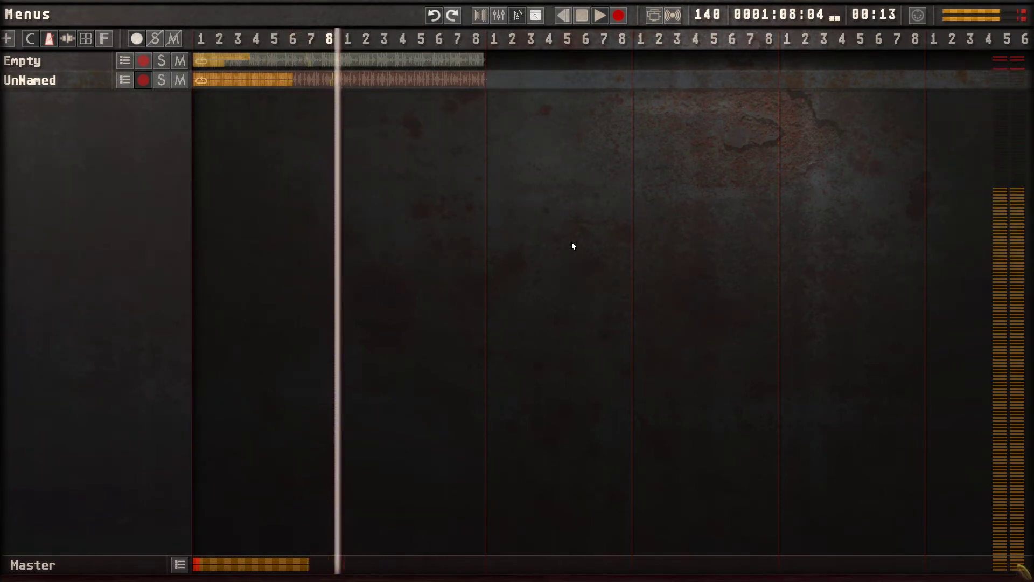
key("space")
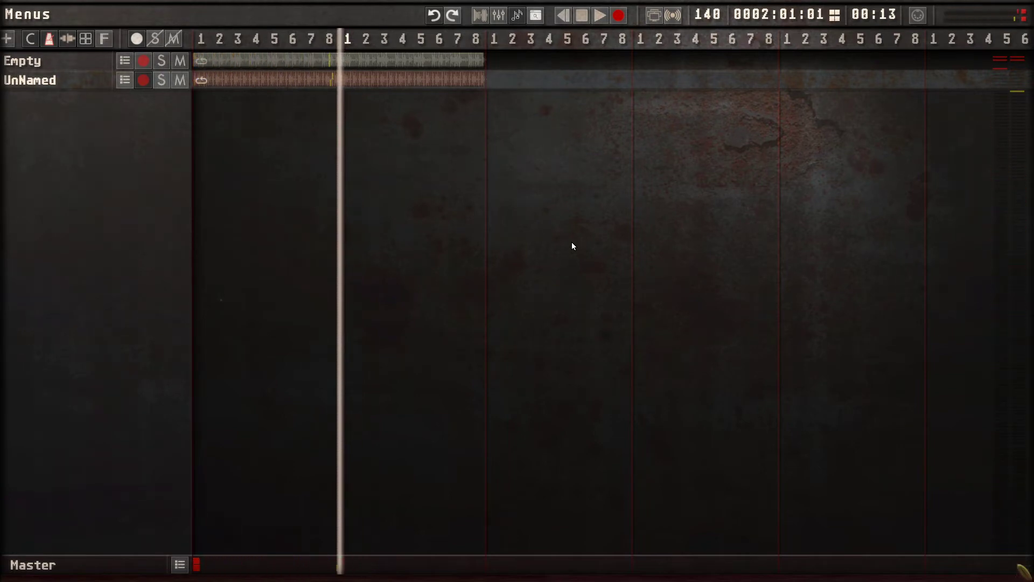
key("Home")
Move the second track's loop clip forward so that it starts at measure 6
key("Right")
key("Right")
key("Right")
key("Right")
key("Right")
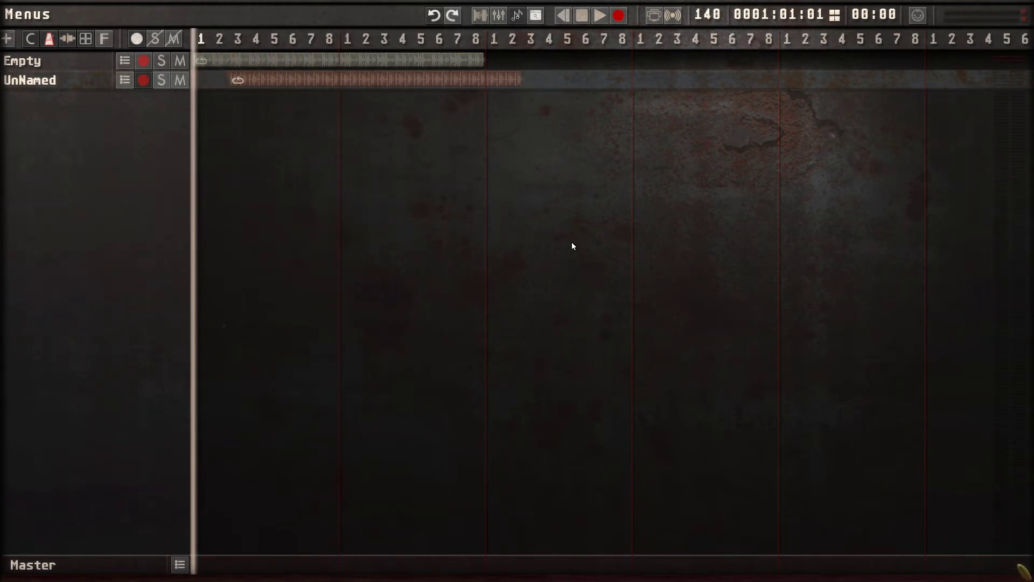
Move the first track's clip forward to start at measure 6, aligned with the clip below it
key("Up")
key("Right")
key("Right")
key("Right")
key("Right")
key("Right")
key("Right")
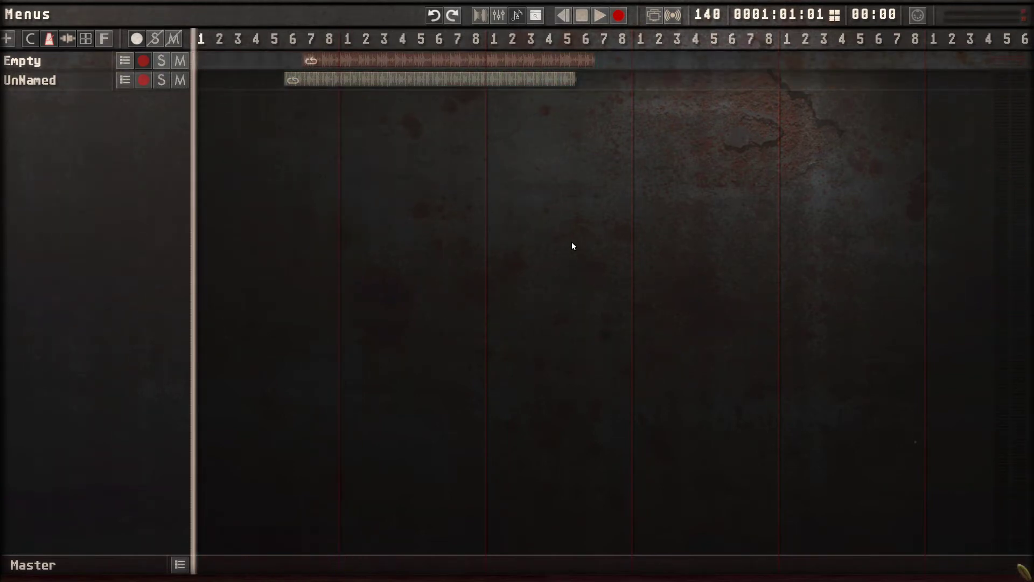
key("Left")
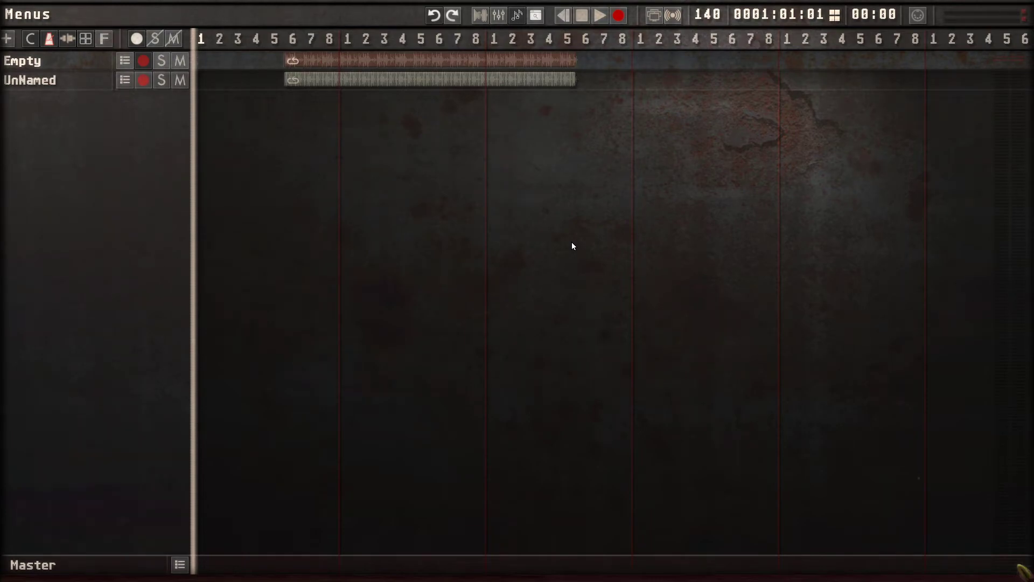
Examine page 3 of the keyboard shortcuts, including the alternative modifier functions for clip length, fades and velocity
key("F1")
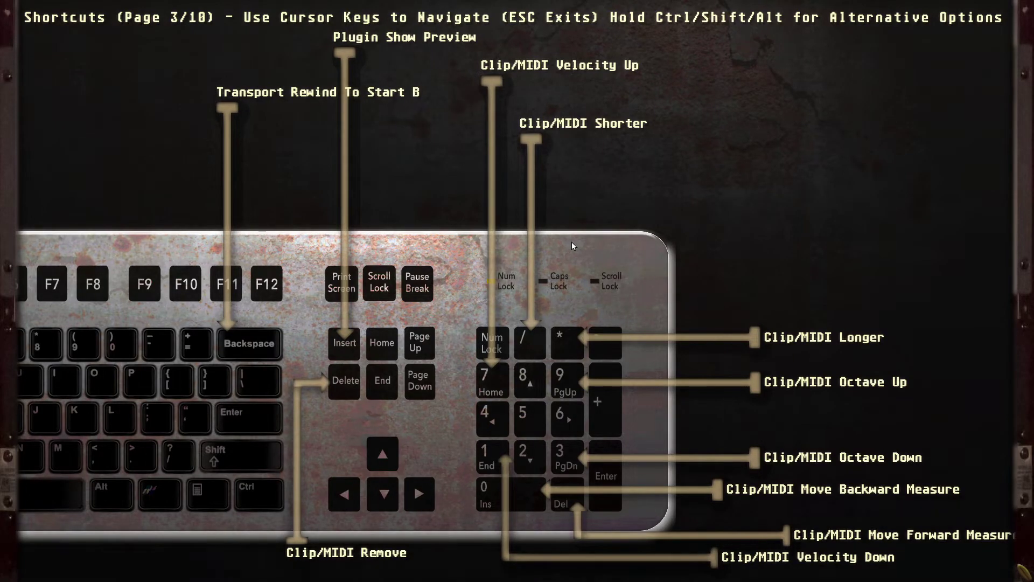
key("ctrl")
key("alt")
key("ctrl")
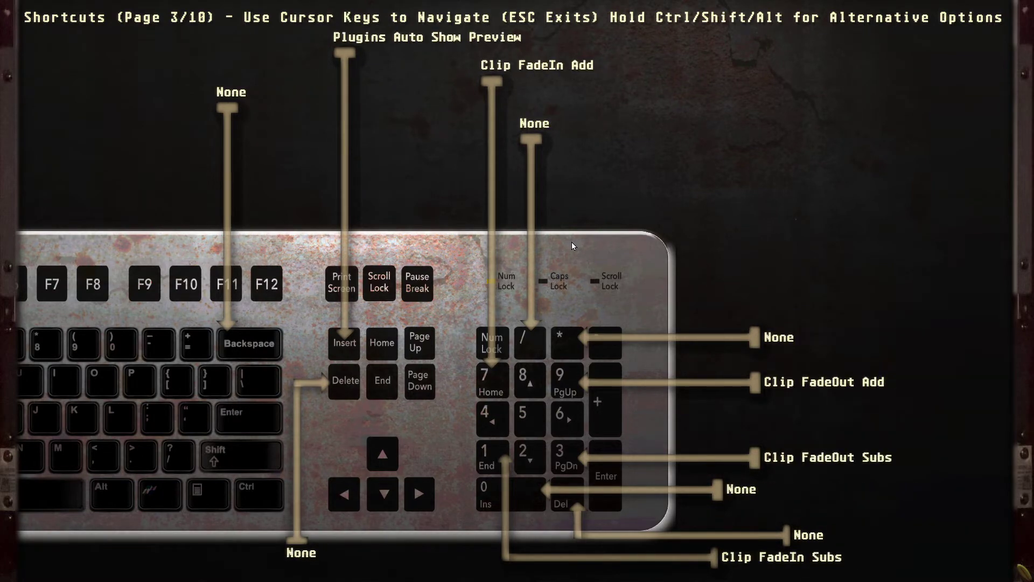
key("shift")
key("ctrl")
key("alt")
key("shift")
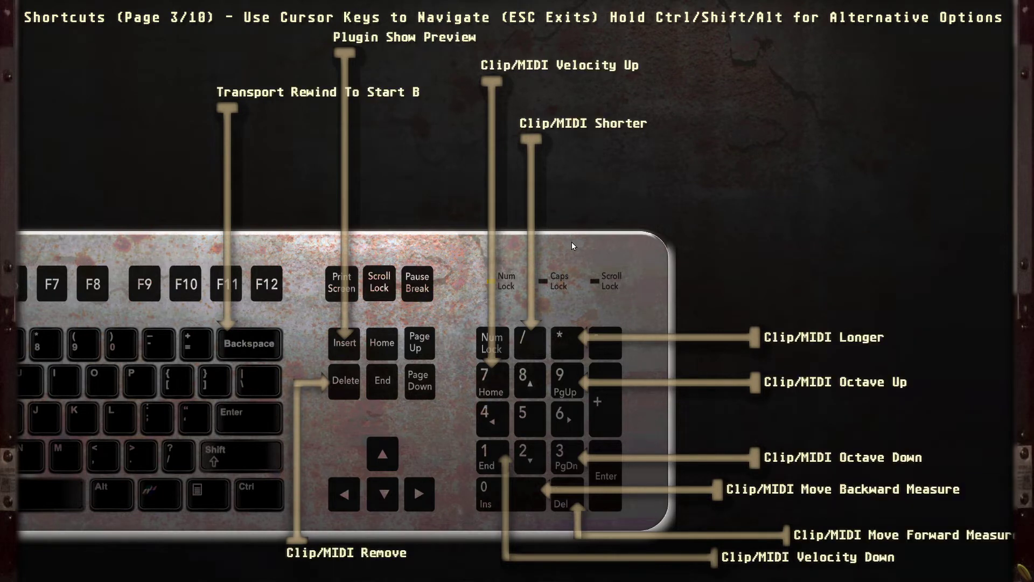
key("ctrl")
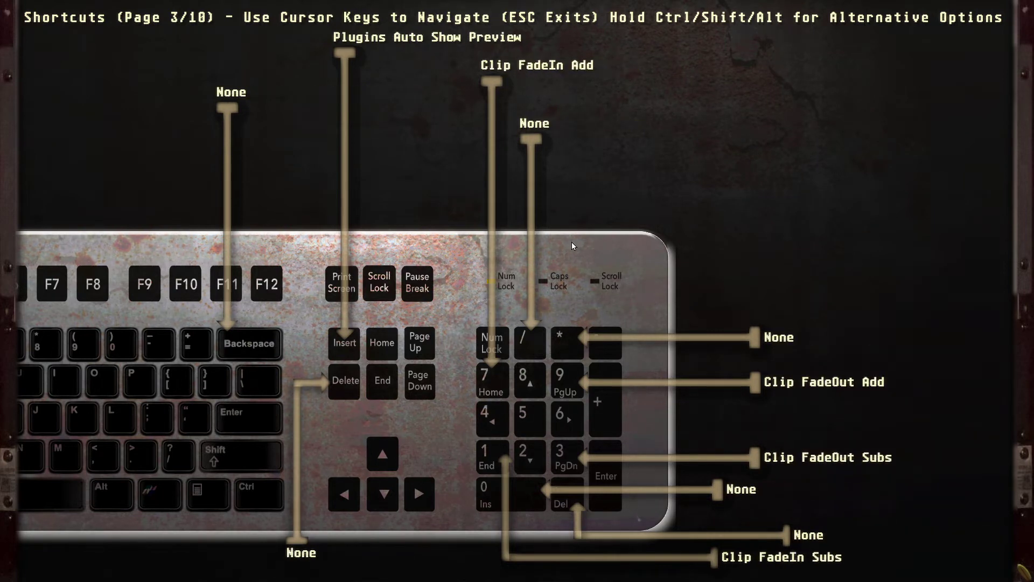
key("shift")
key("ctrl")
key("shift")
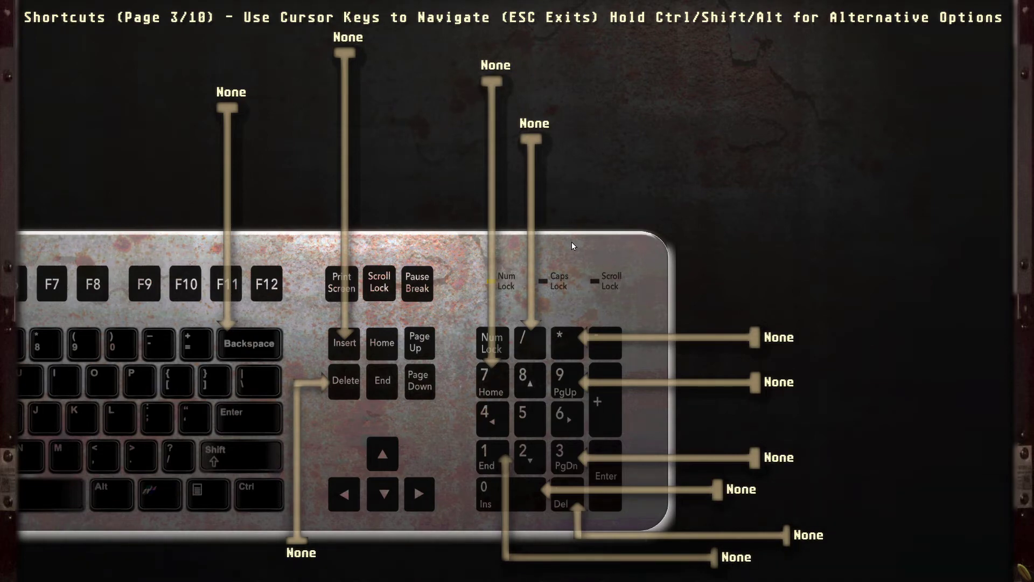
key("shift")
Review page 4 of the keyboard shortcuts for moving and transposing clips, and close the shortcut reference
key("Right")
key("ctrl")
key("shift")
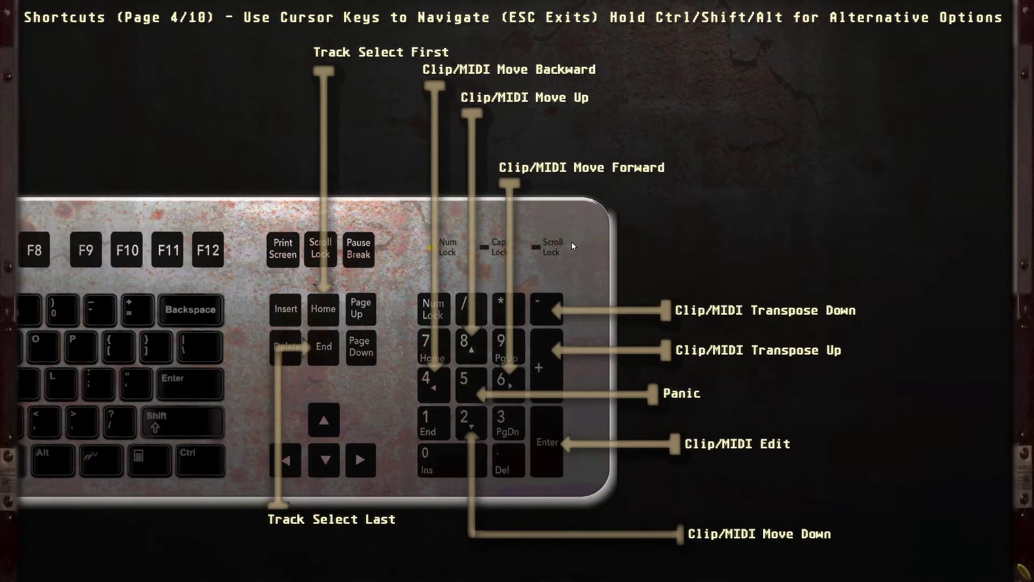
key("Escape")
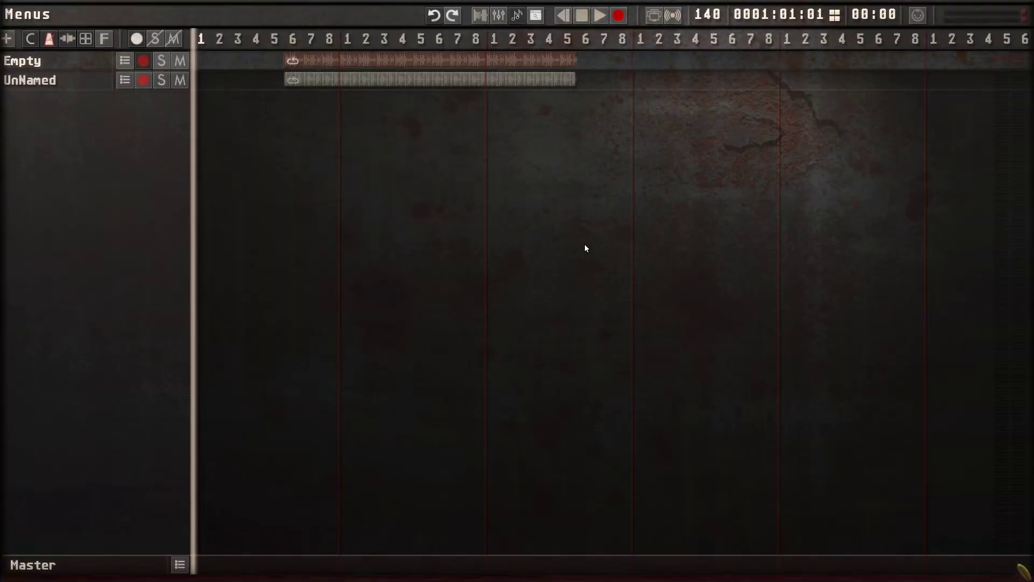
Switch the selection back and forth between the clips on the first and second tracks
left_click(351, 84)
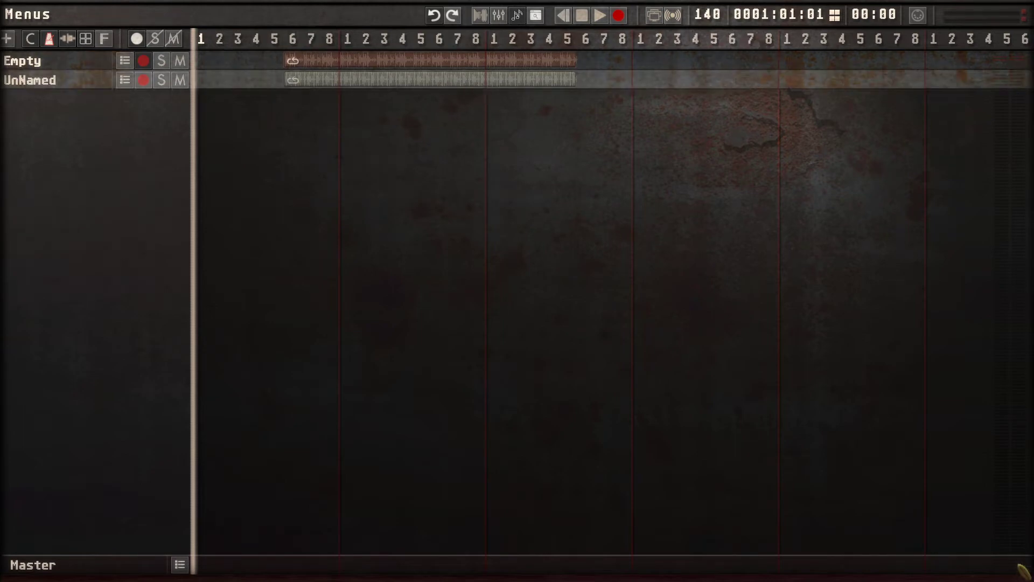
left_click(440, 79)
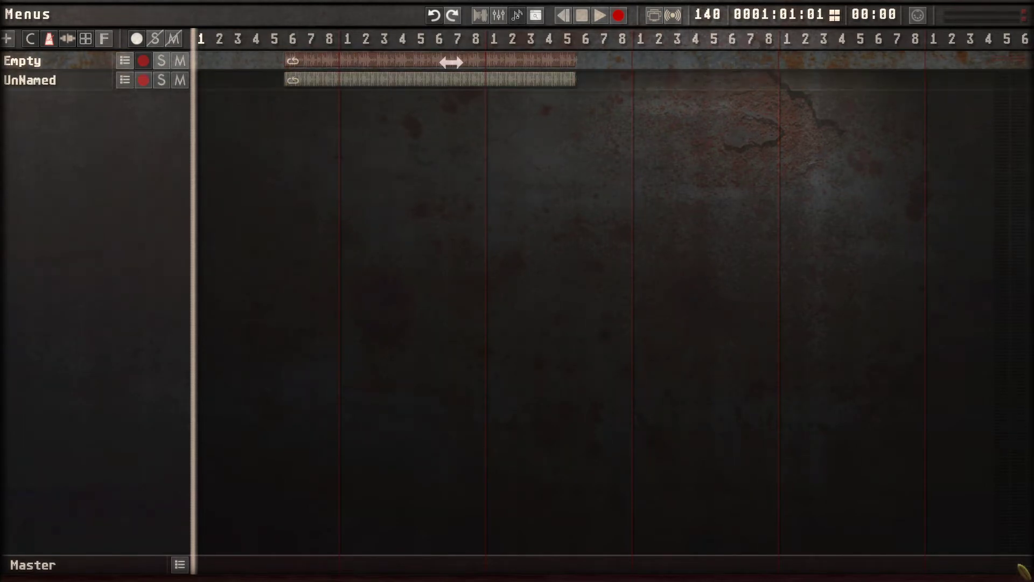
left_click(441, 79)
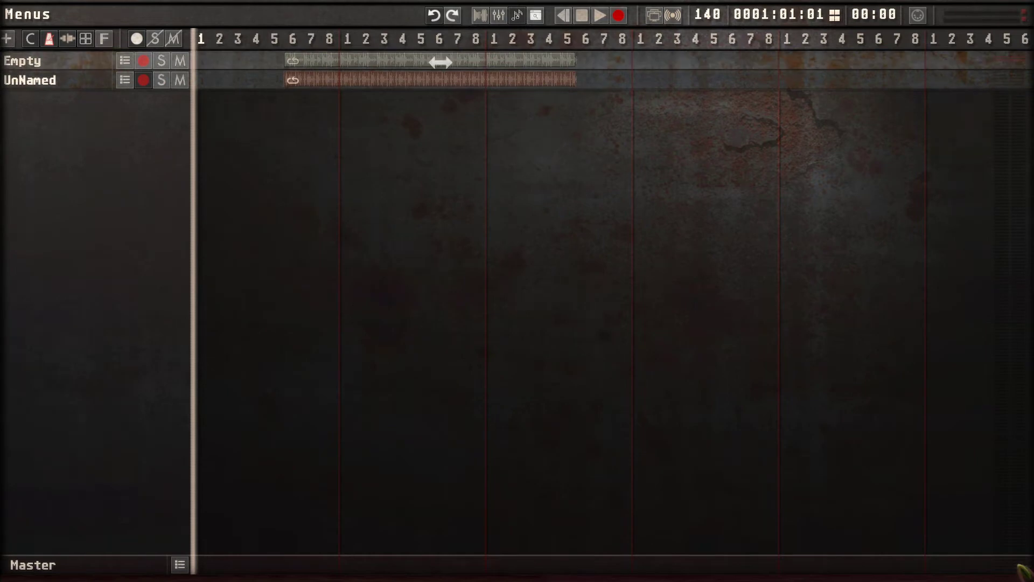
left_click(450, 60)
left_click(446, 78)
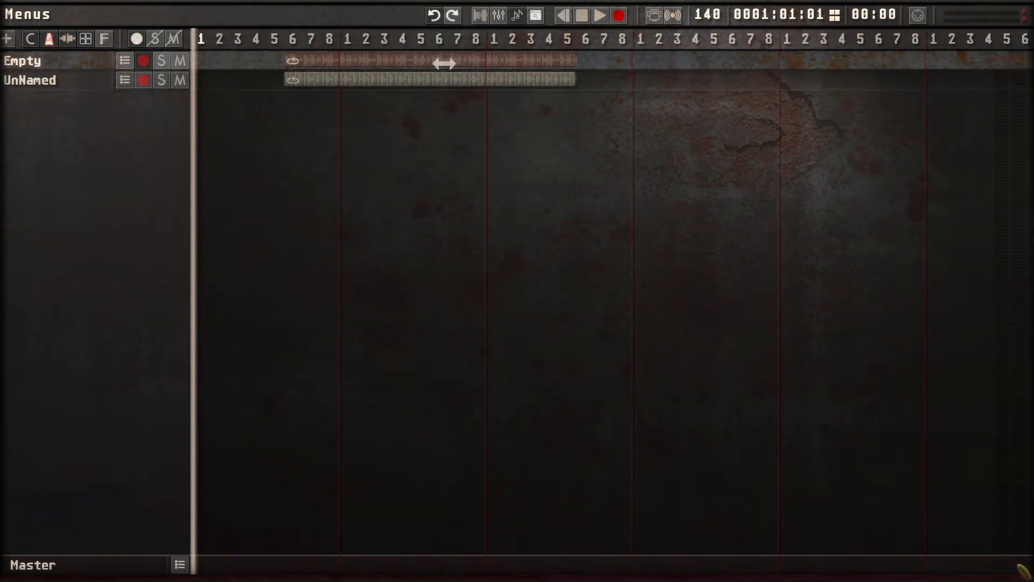
left_click(450, 79)
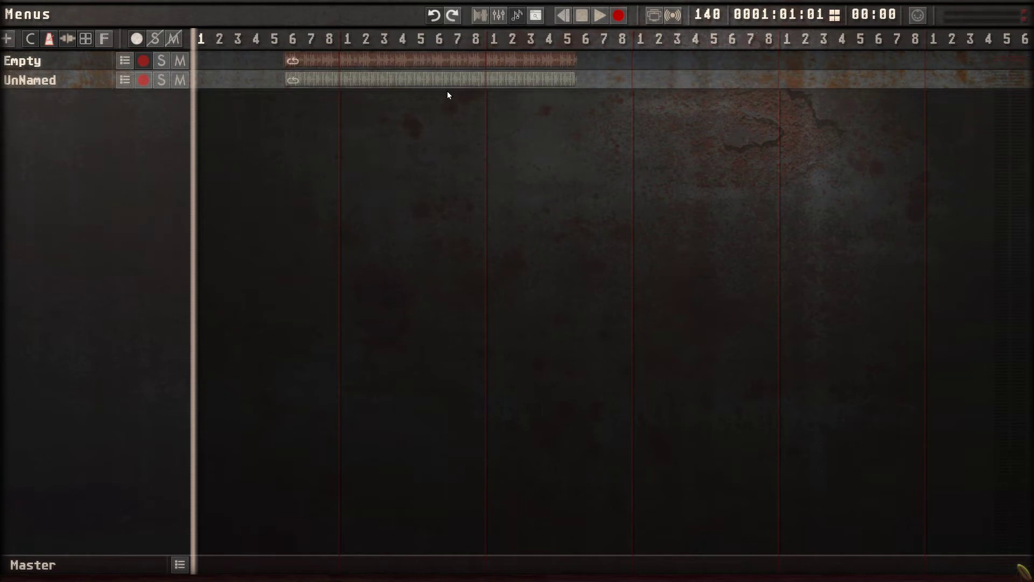
Put the playhead at measure 6 and browse from the WAV Samples folder to the Drumatoxin Loops folder
key("space")
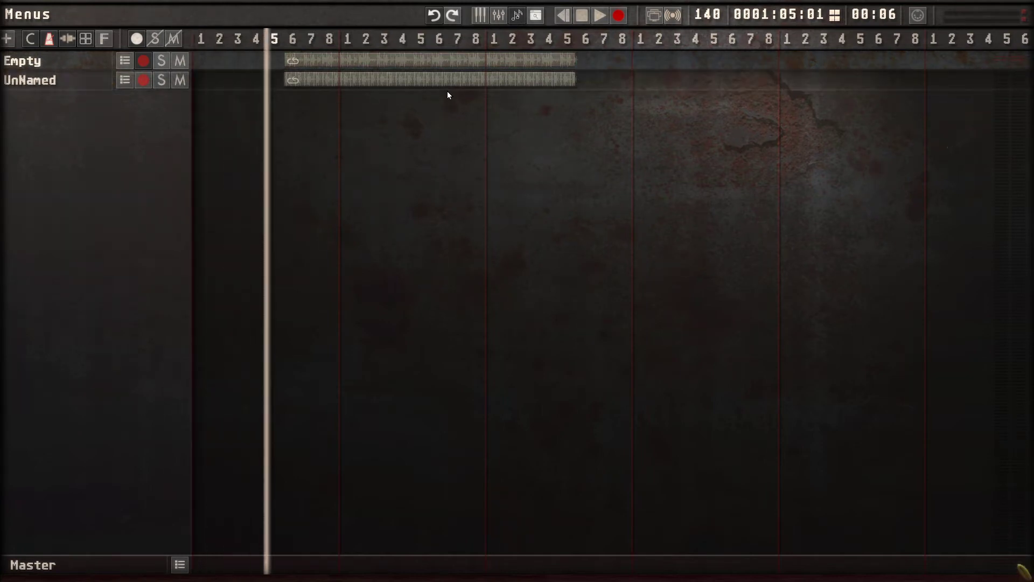
key("Tab")
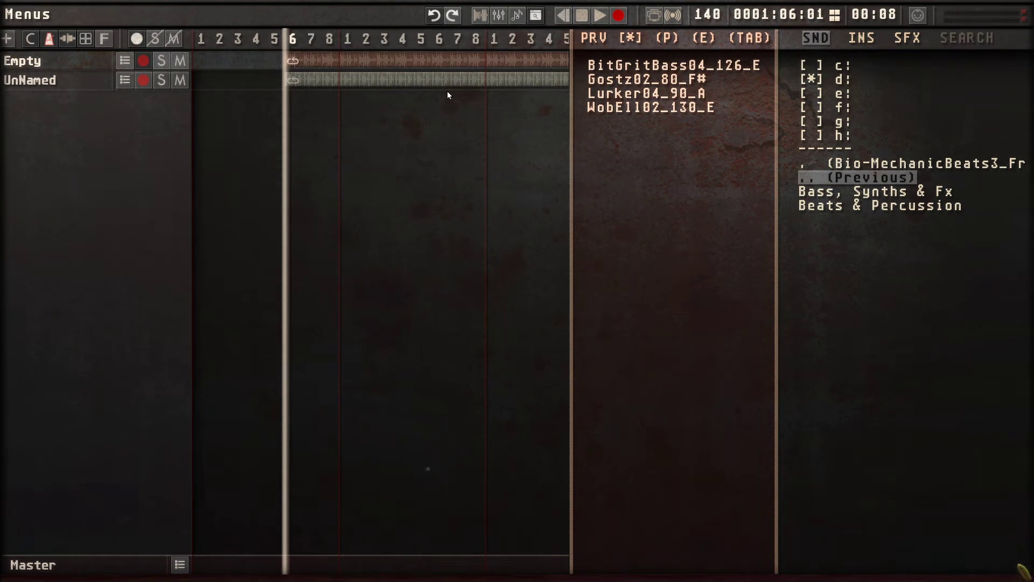
key("Return")
key("Return")
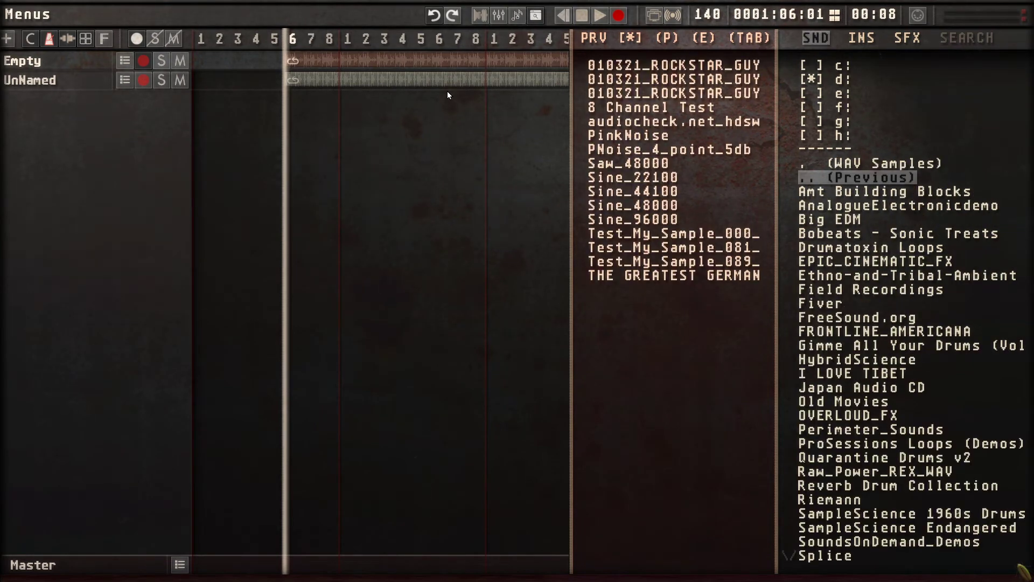
key("Down")
key("Down")
key("Down")
key("Down")
key("Down")
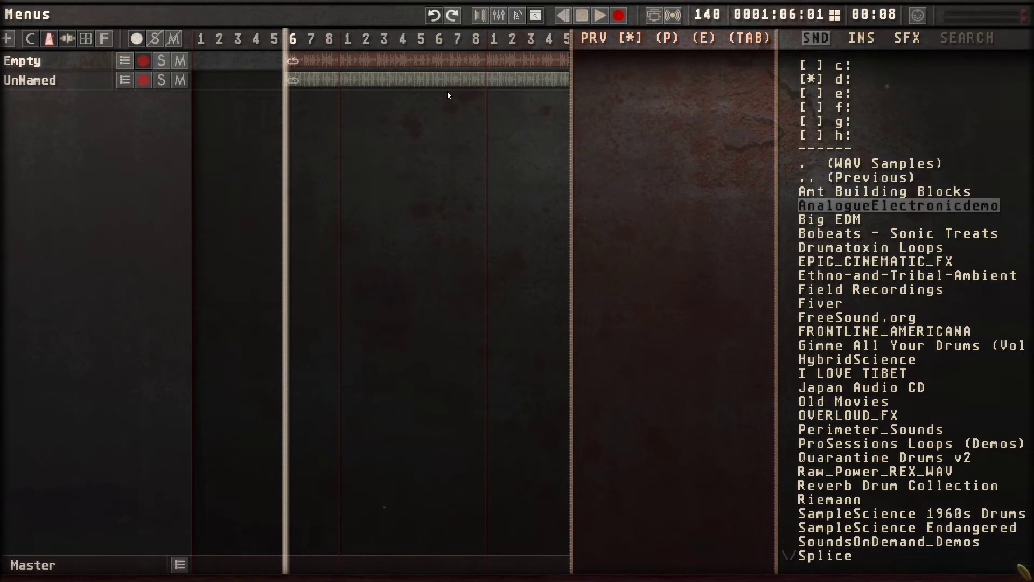
Load Loop 001 - 140 Bpm onto a new third track at measure 6 and play it with the other loops
key("Left")
key("Down")
key("Down")
key("Down")
key("Down")
key("Down")
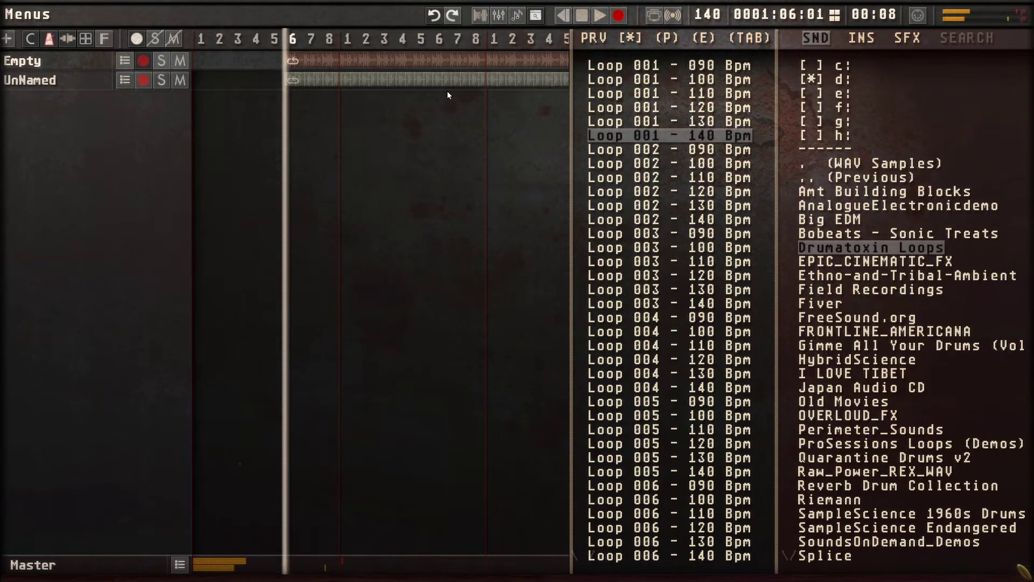
key("Return")
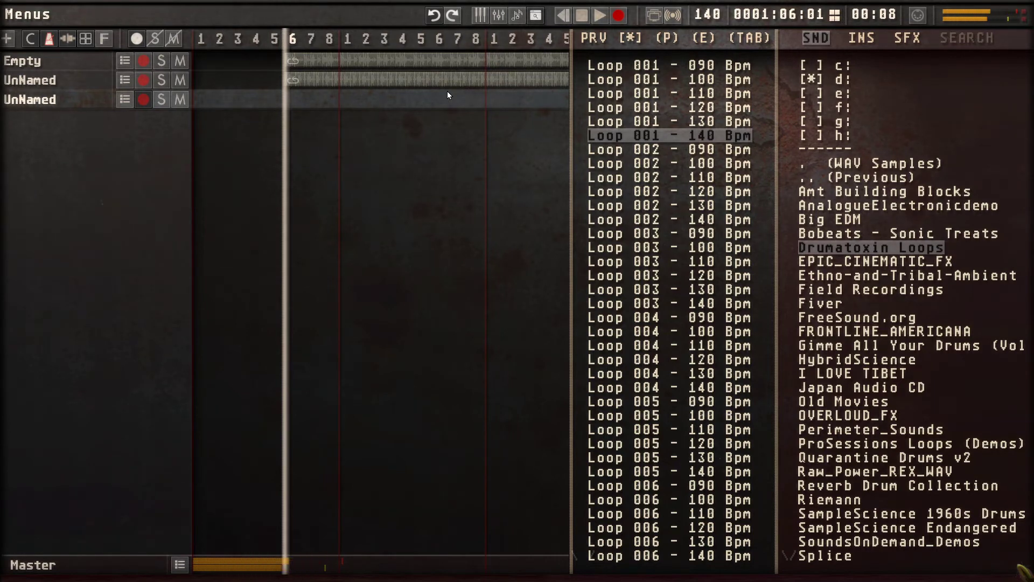
left_click(447, 95)
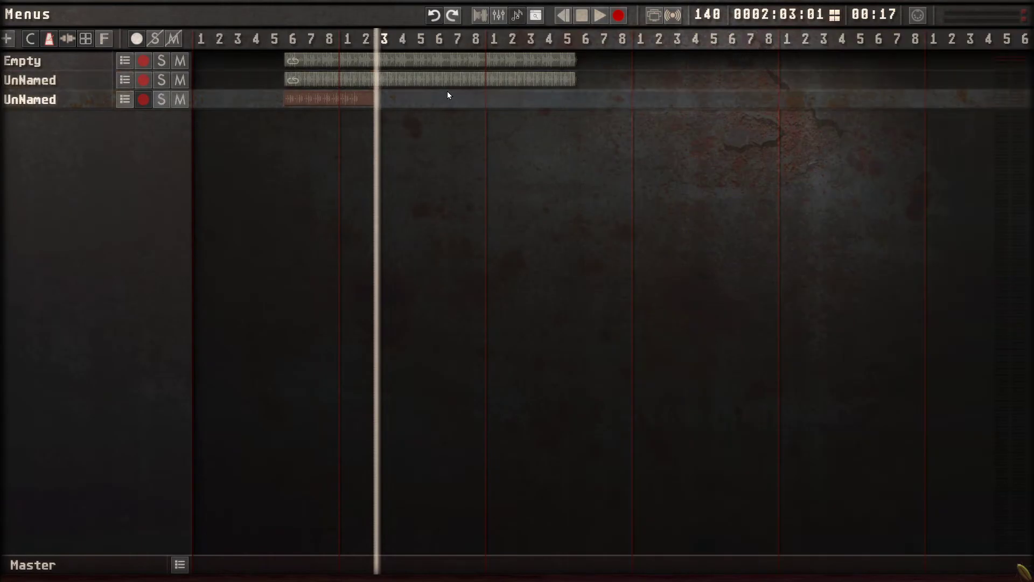
key("space")
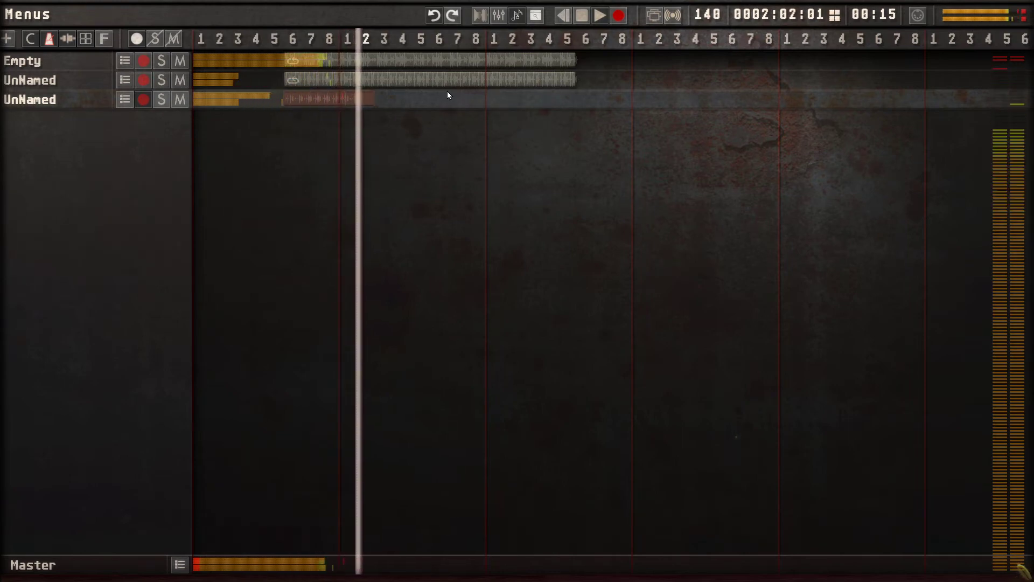
Repeat the loop clip further along the third track and play all three tracks together from measure 6
key("space")
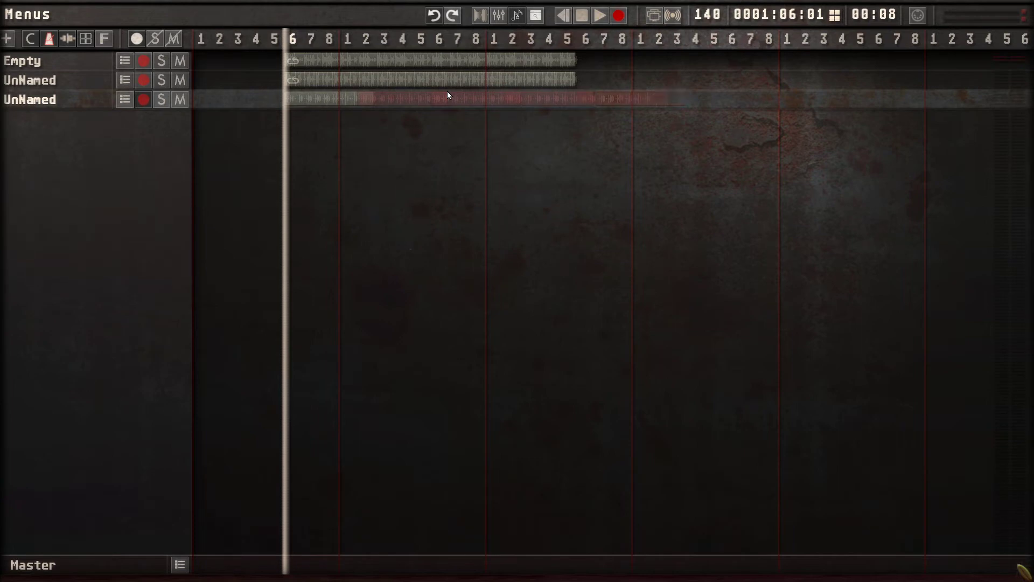
key("space")
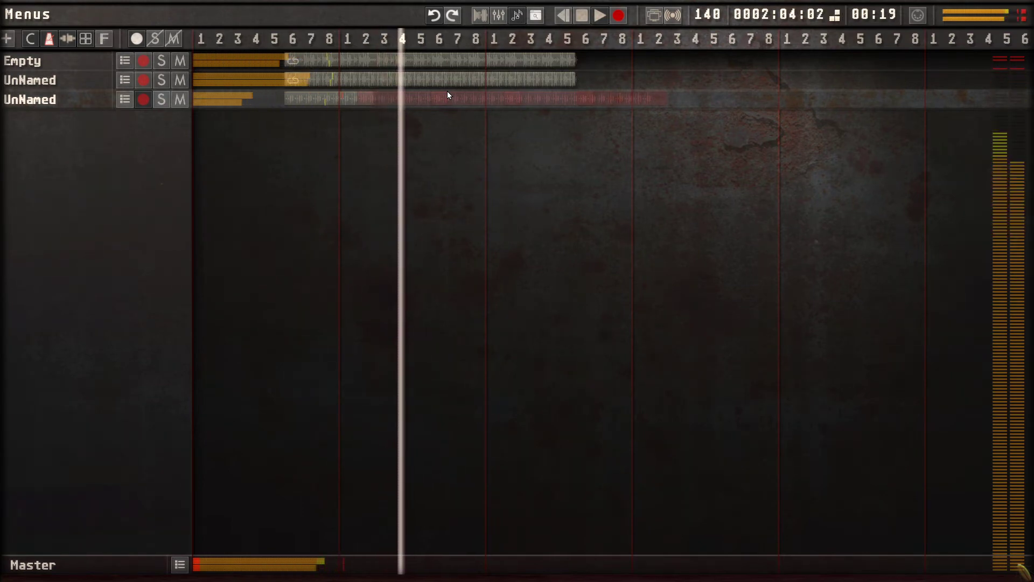
key("ctrl+s")
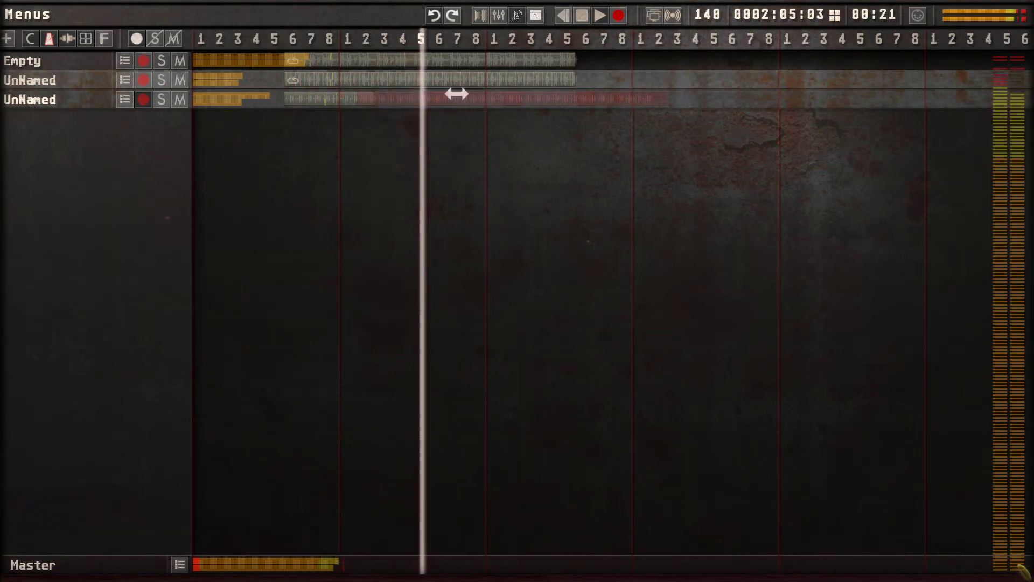
key("space")
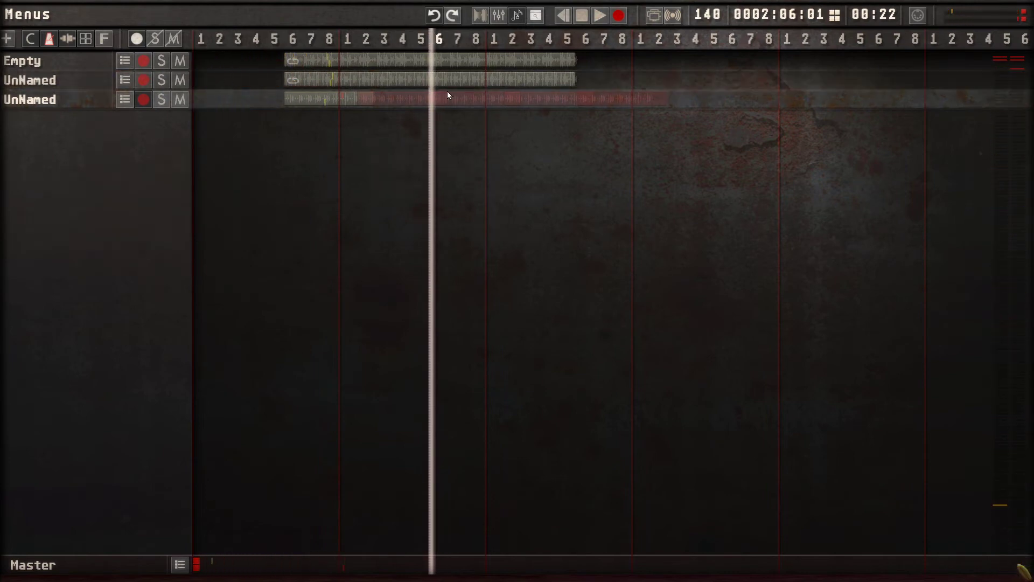
Open the sound browser and switch it to the root folders of drive d:
key("Tab")
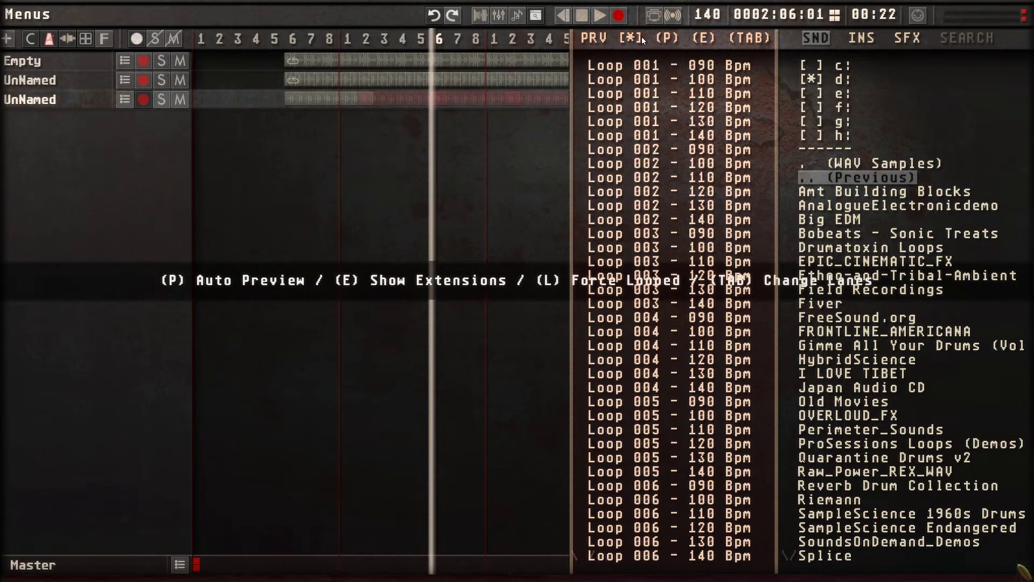
key("Tab")
key("Tab")
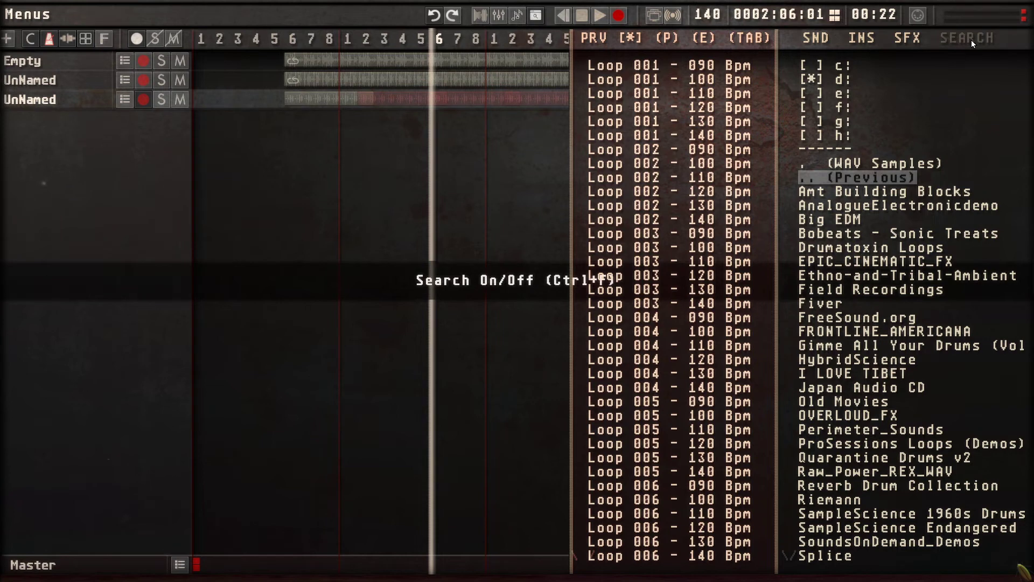
left_click(934, 144)
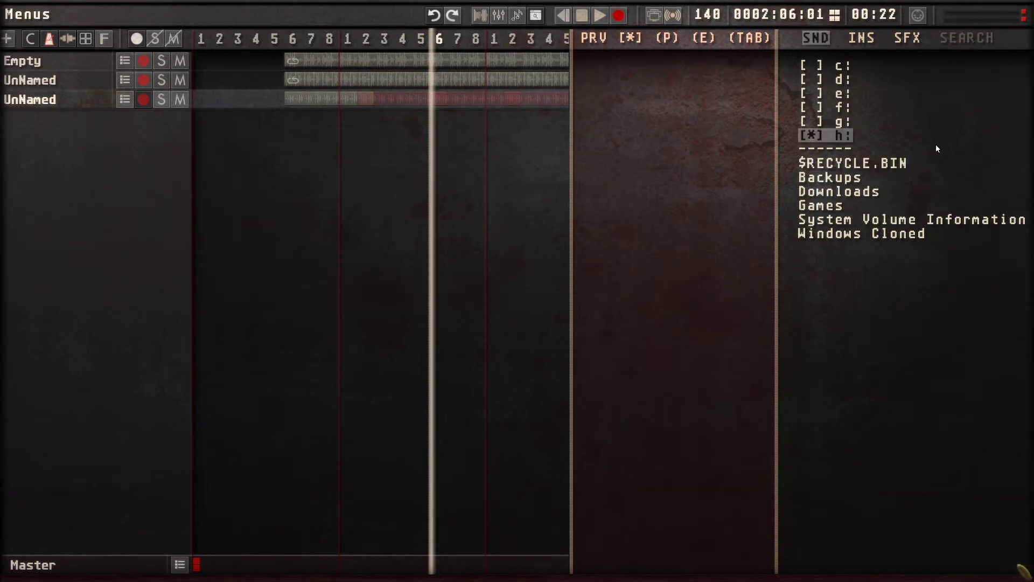
key("Up")
key("Up")
key("Up")
key("Up")
key("Return")
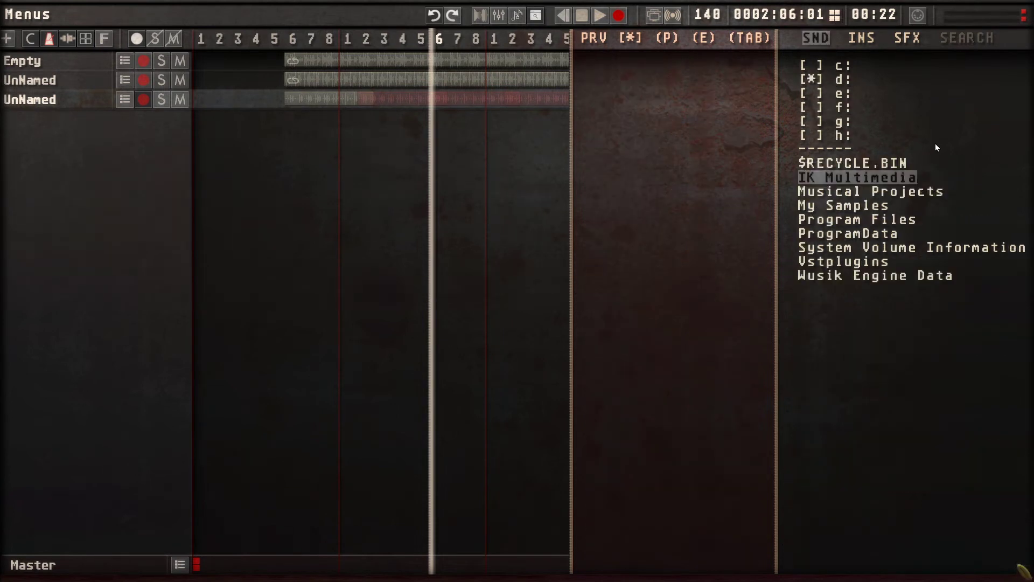
Go into the My Samples folder and open its WAV Samples subfolder
key("Up")
key("Down")
key("Down")
key("Down")
key("Down")
key("Down")
key("Down")
key("Down")
key("Down")
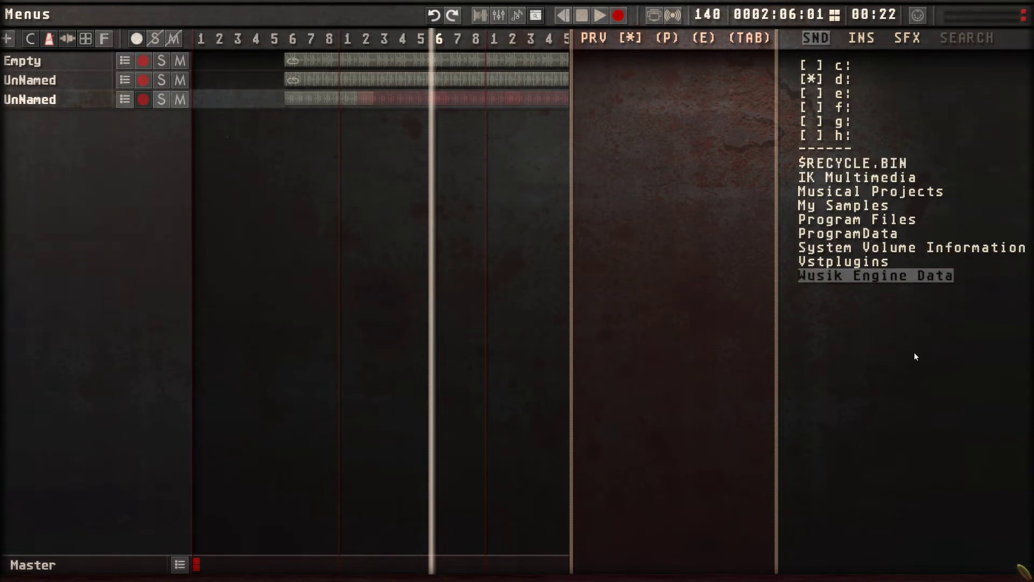
key("Up")
key("Up")
key("Up")
key("Up")
key("Up")
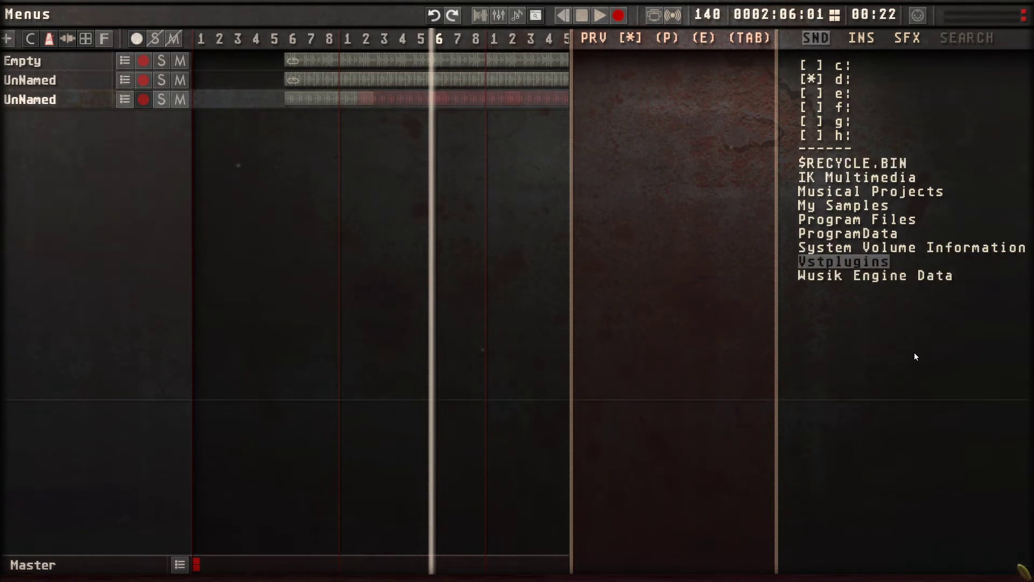
key("Return")
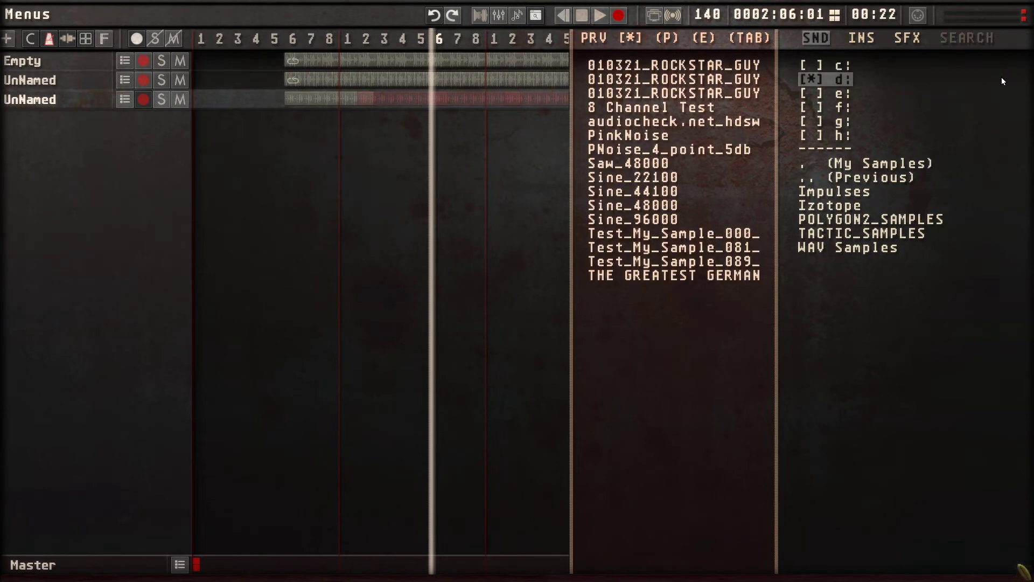
key("End")
key("Return")
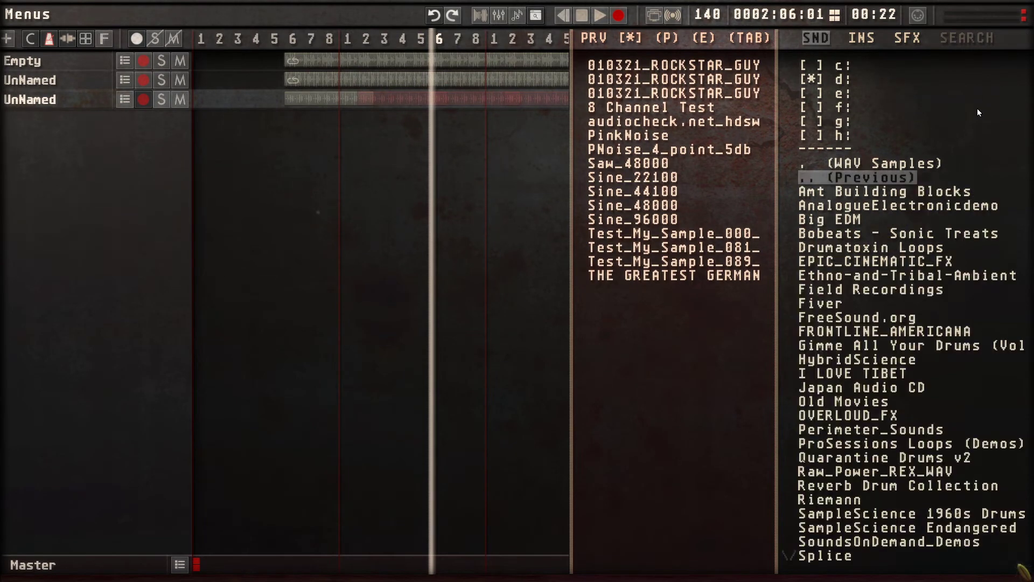
Search the WAV Samples folder for "acid"
key("ctrl+f")
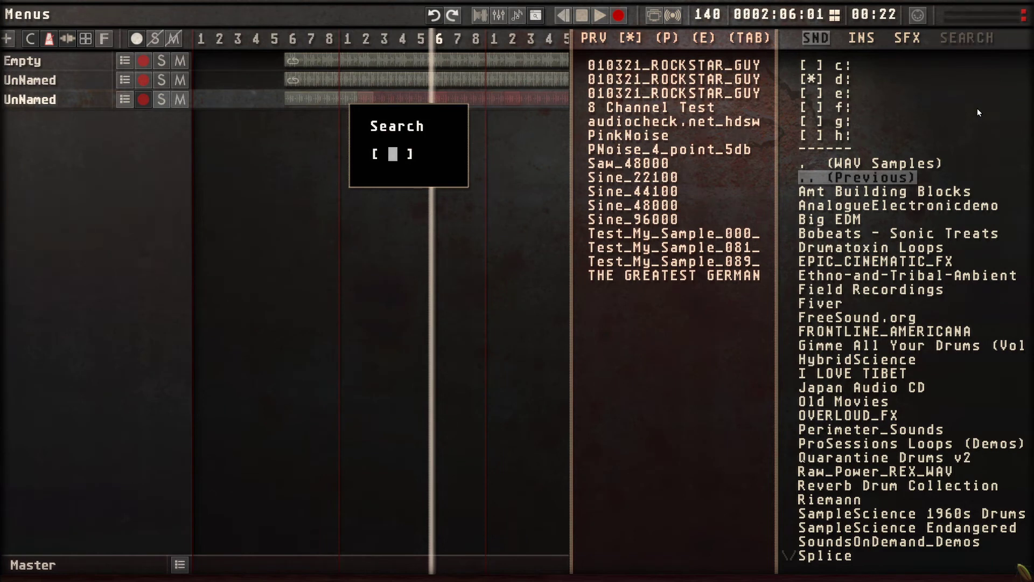
type("acid")
type("acid")
key("Return")
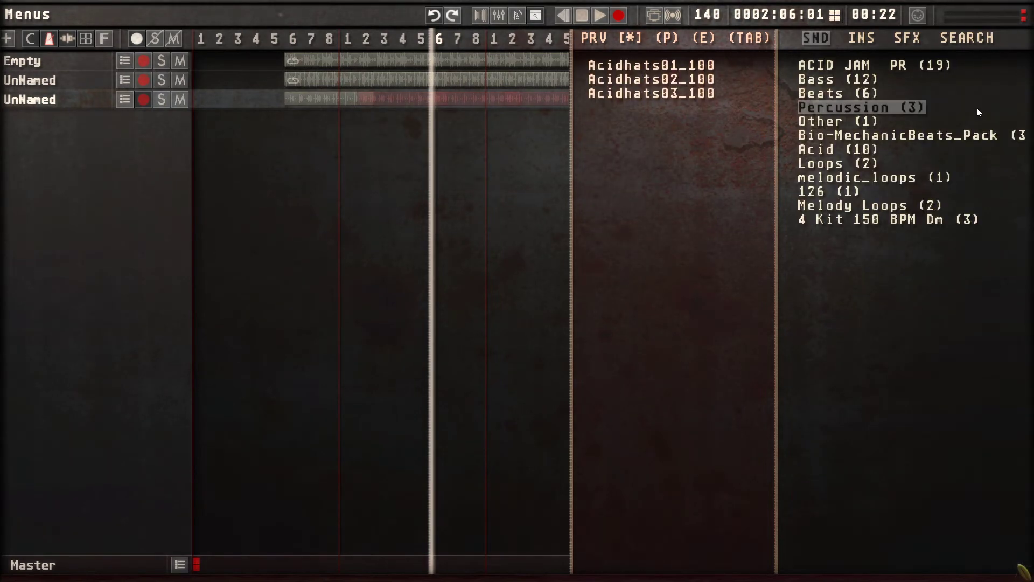
Look through the files in the search result folders from ACID JAM PR down to 4 Kit 150 BPM Dm
key("Up")
key("Up")
key("Up")
key("Down")
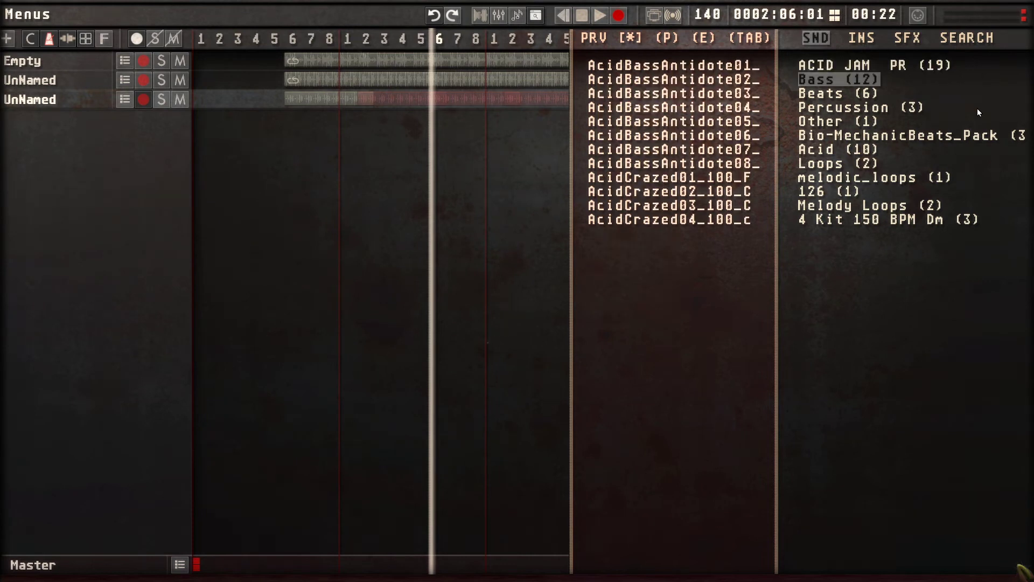
key("Down")
key("Down")
key("Down")
key("Down")
key("Down")
key("Down")
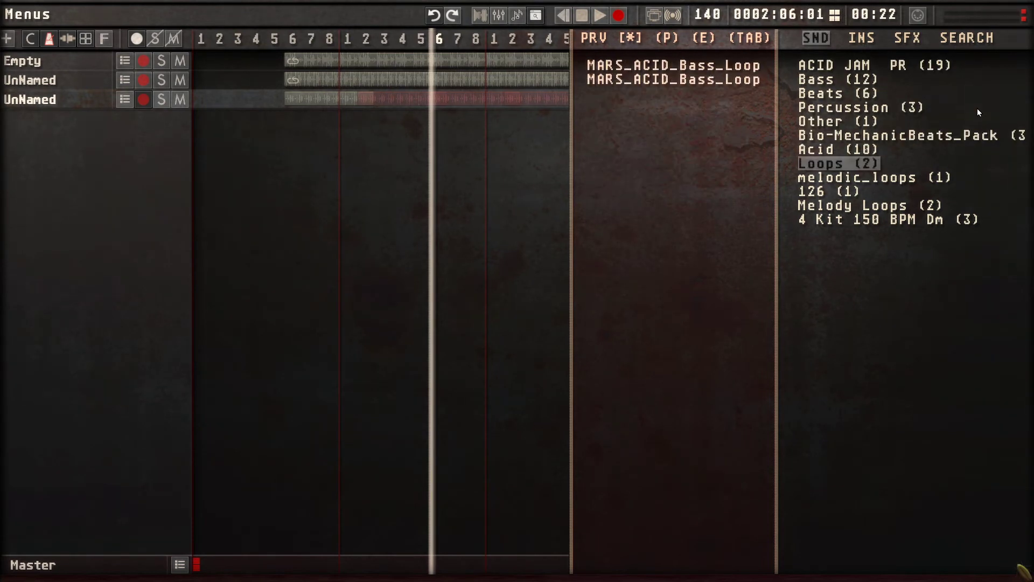
key("Down")
key("Down")
key("Down")
key("Down")
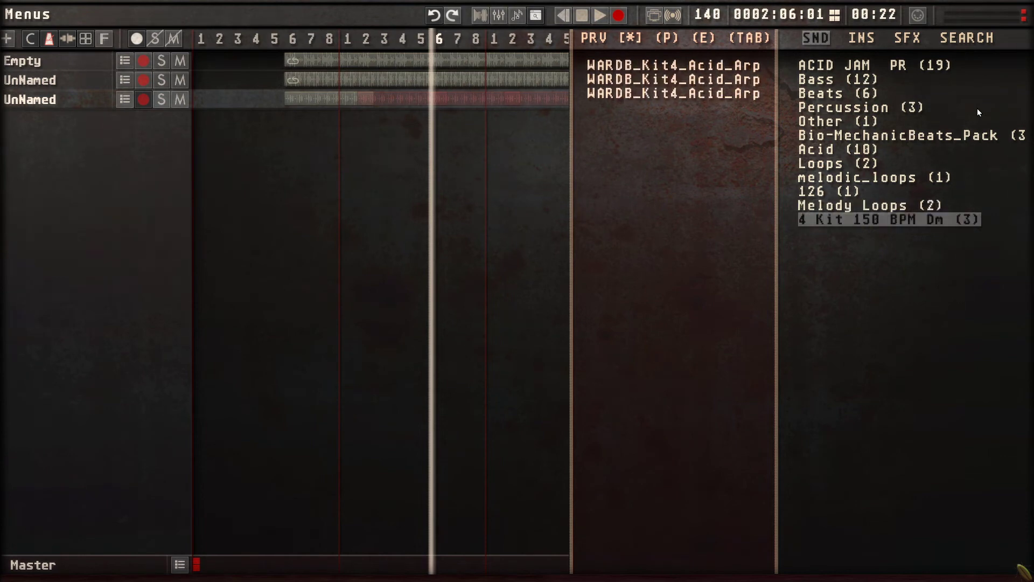
Preview the second MARS_ACID_Bass_Loop sample in the Loops result folder
key("Up")
key("Up")
key("Up")
key("Up")
key("Tab")
key("Down")
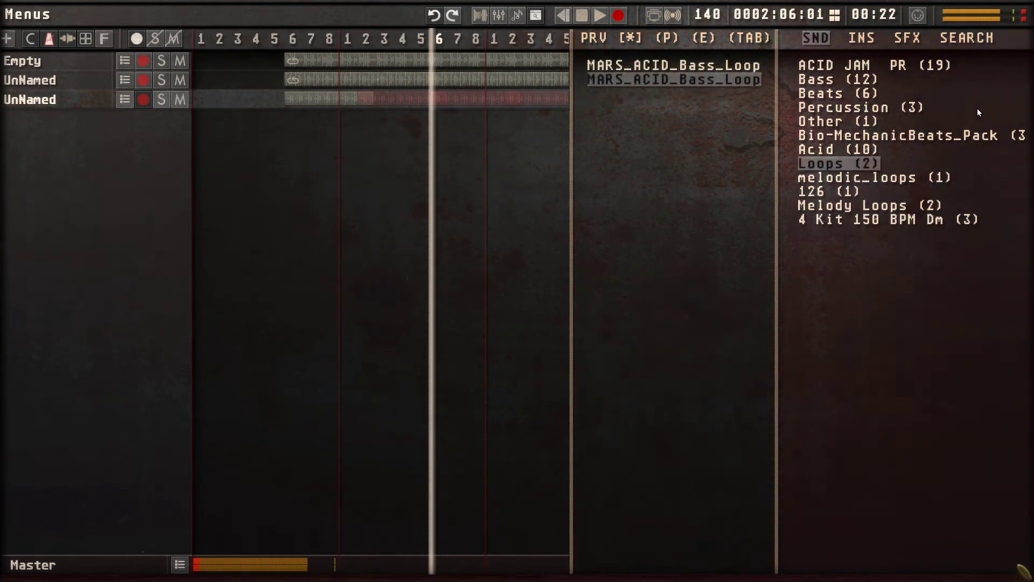
Put the playhead at measure 6 and preview AcidFlower03_75 from the Beats result folder
key("Tab")
key("Up")
key("Up")
key("Up")
key("Up")
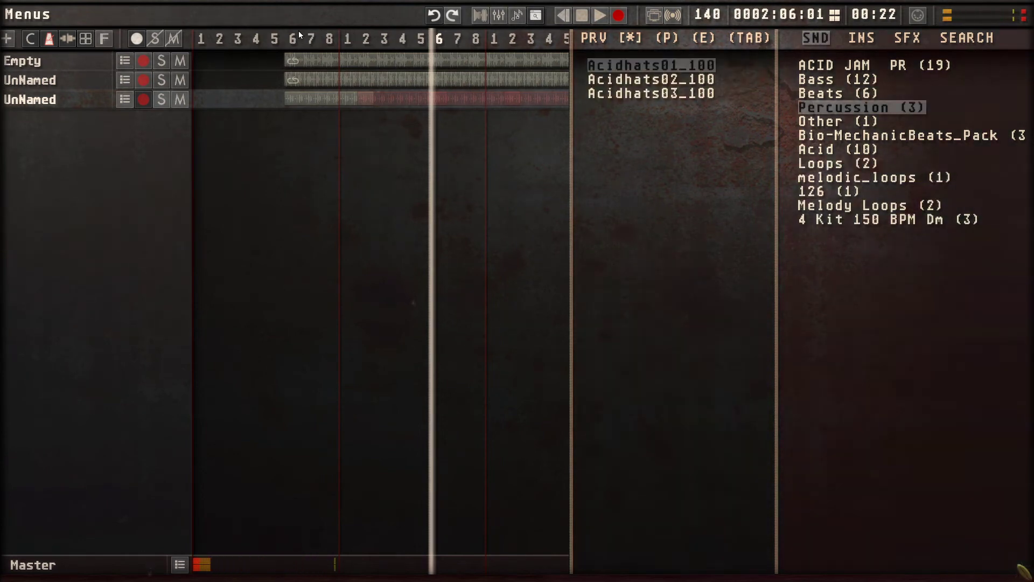
left_click(298, 30)
key("Up")
left_click(748, 100)
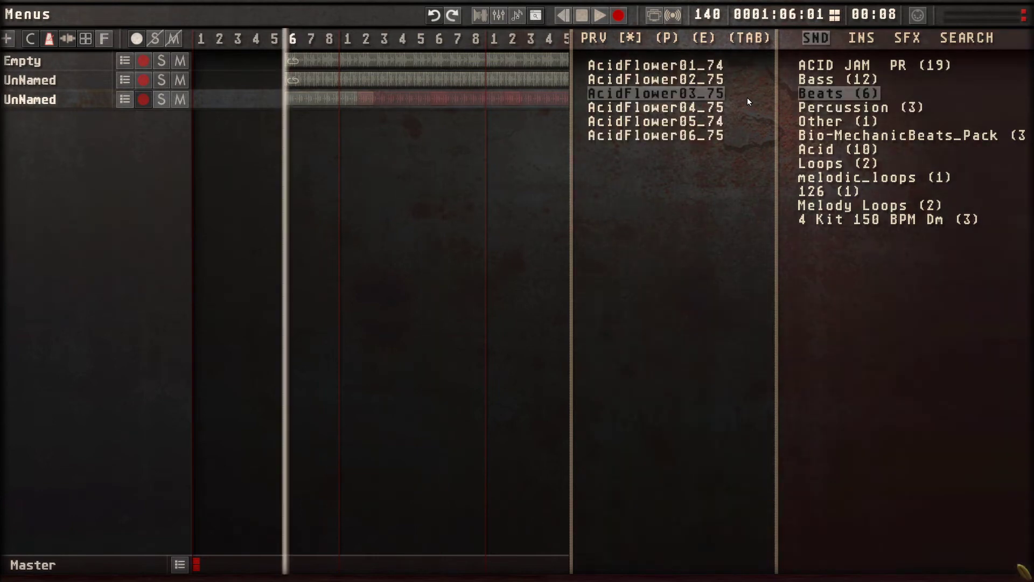
Check the Percussion and melodic_loops result folders, and return to the Loops folder to preview its second bass loop
left_click(842, 108)
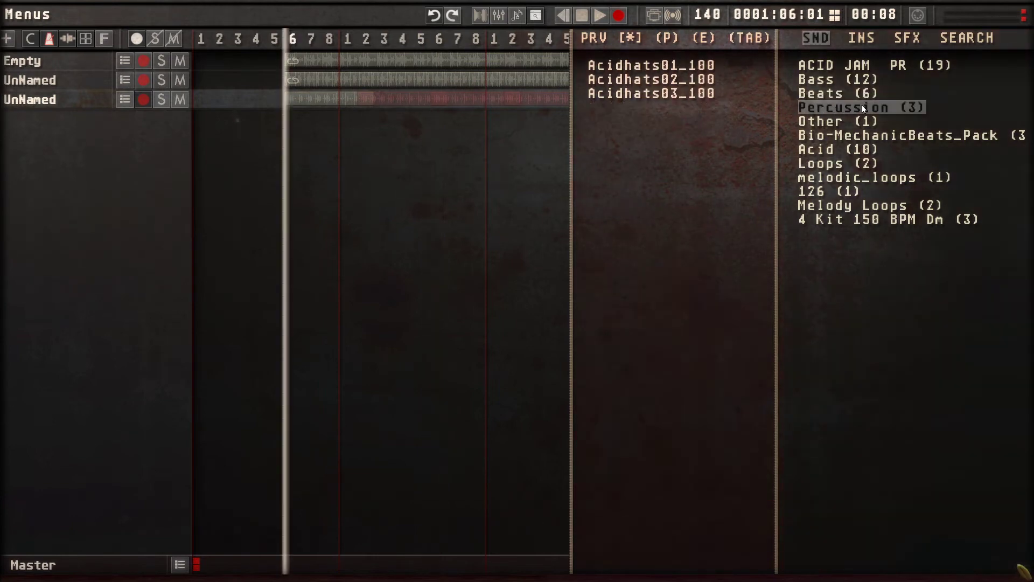
left_click(883, 184)
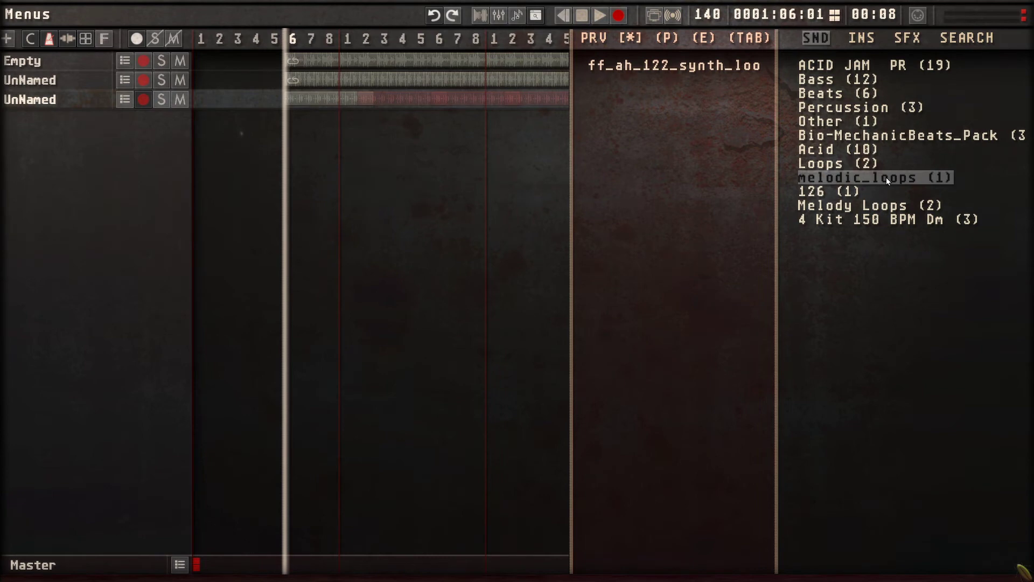
key("Up")
key("Down")
key("Up")
key("Tab")
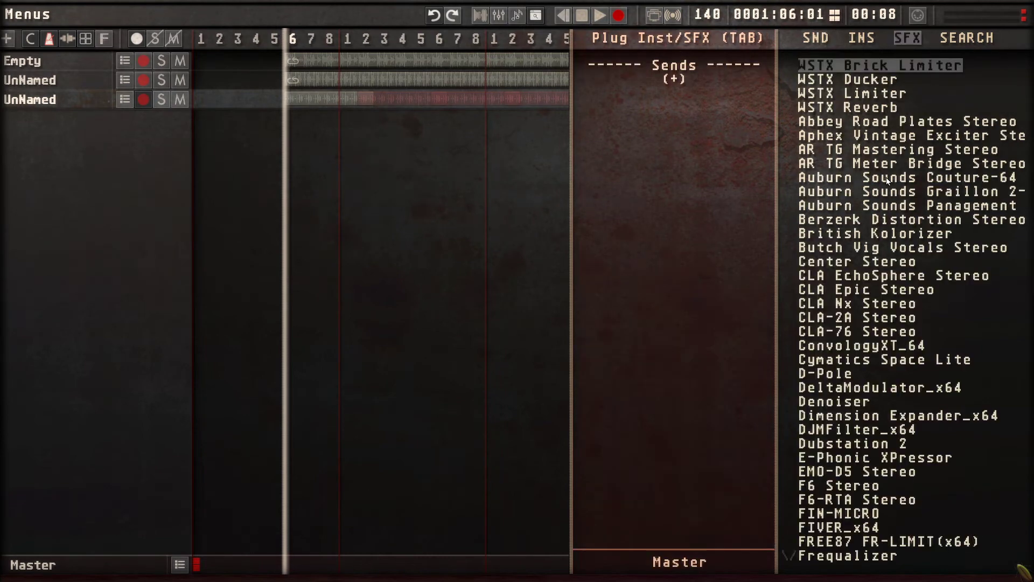
key("Tab")
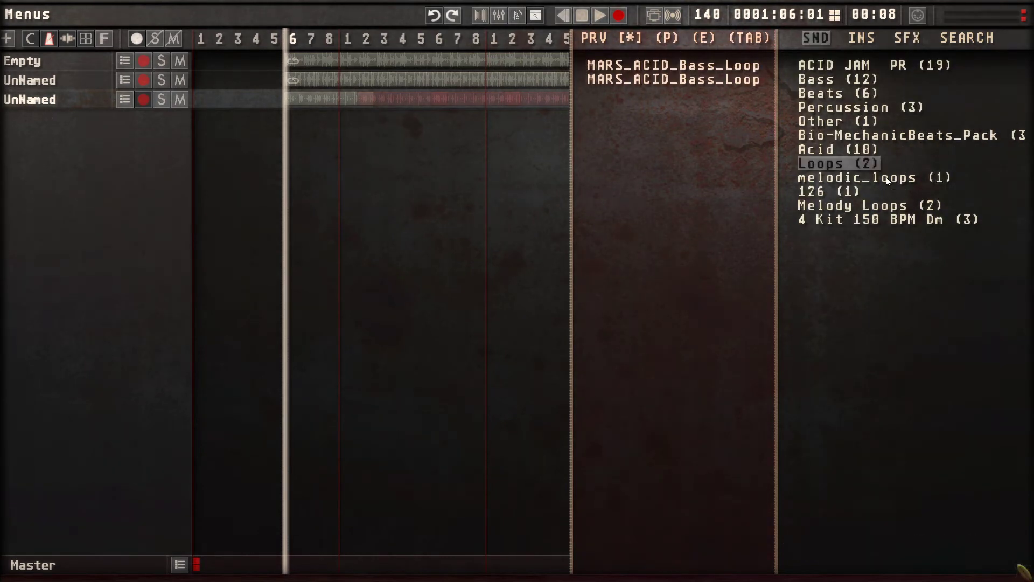
key("Right")
key("Down")
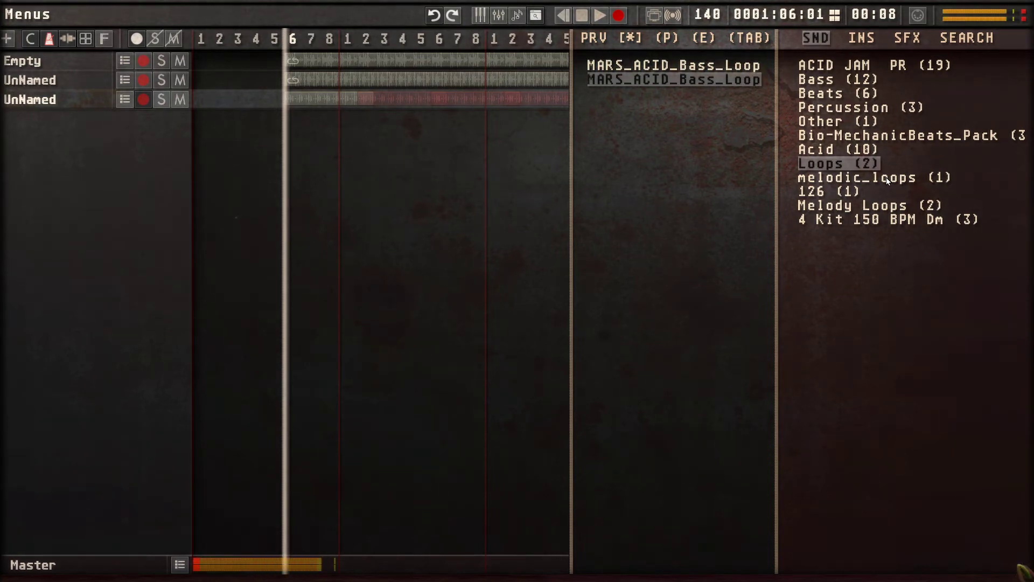
Add a fourth track and load the first MARS_ACID_Bass_Loop sample onto it at measure 6
key("ctrl+t")
key("Return")
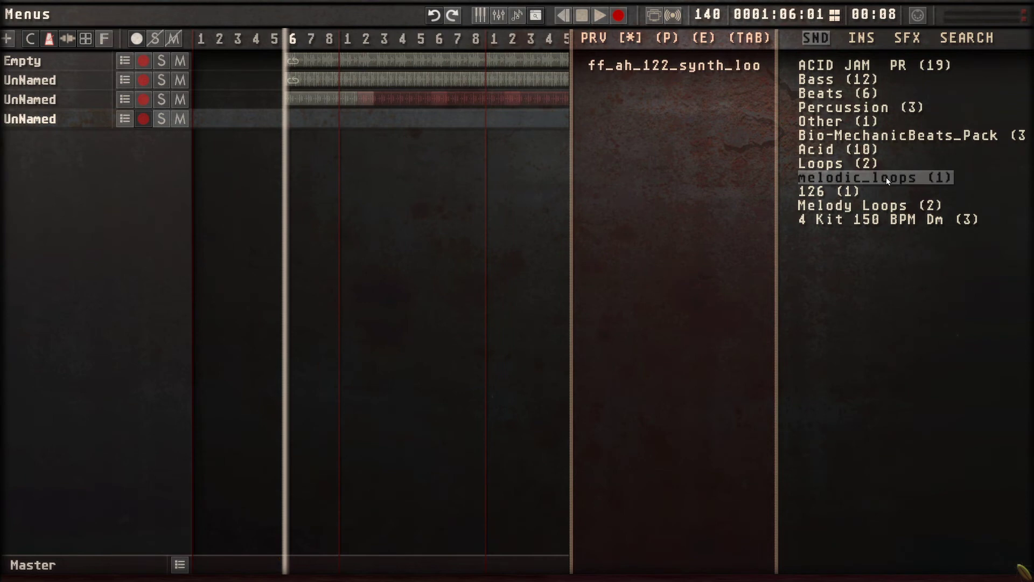
key("Up")
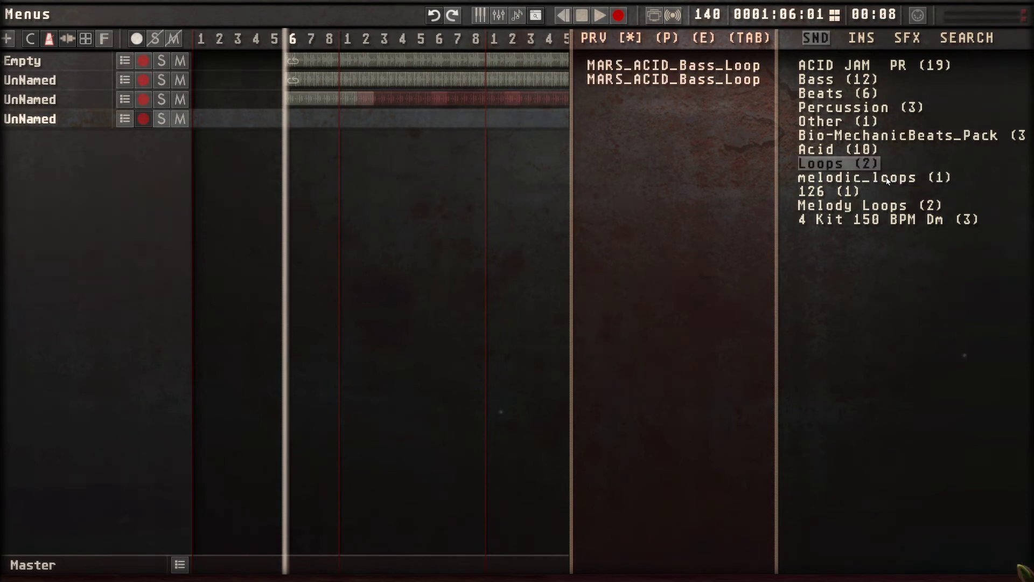
key("Tab")
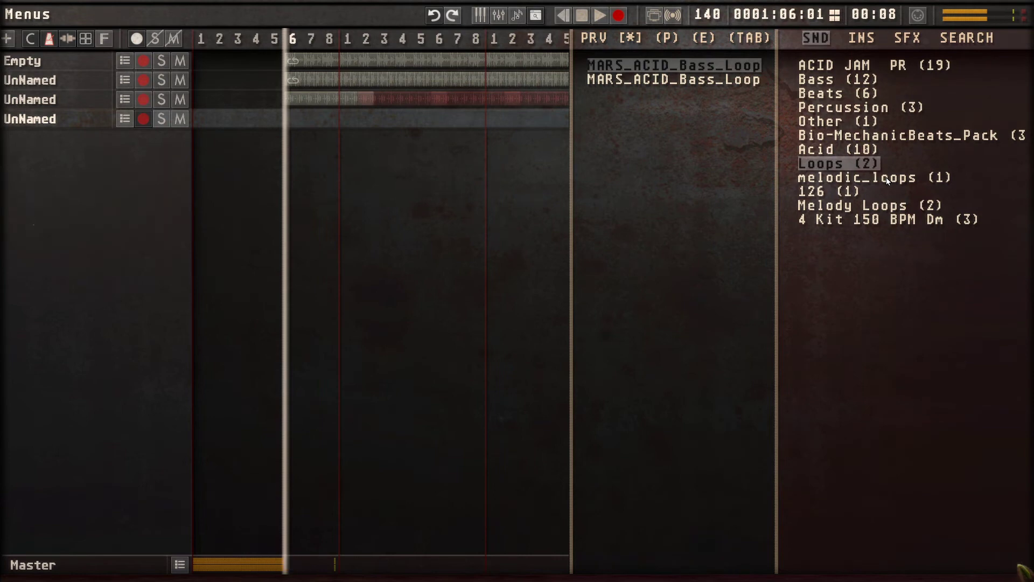
key("Return")
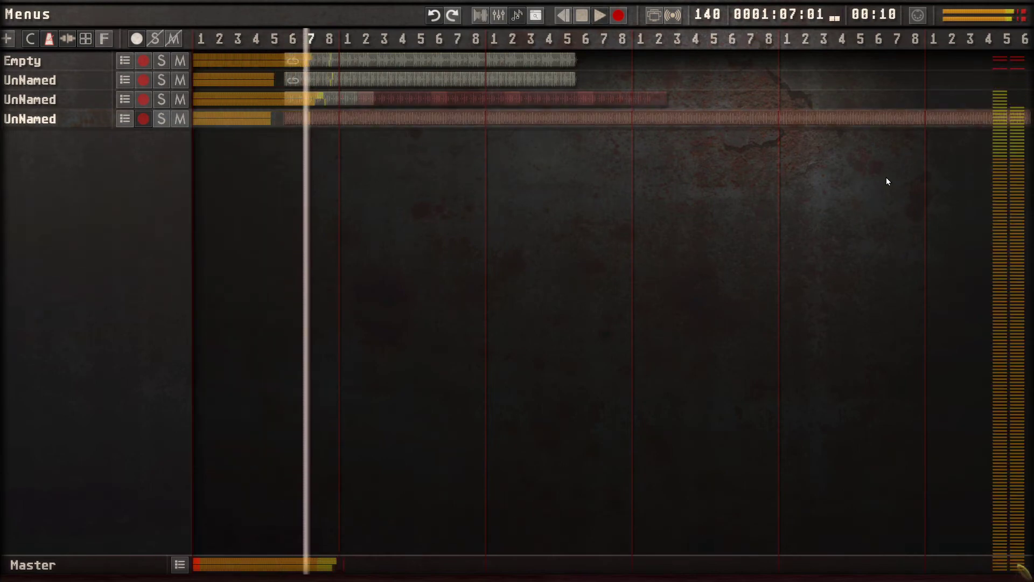
Stop playback and delete the bass loop clip from the fourth track
key("space")
key("Delete")
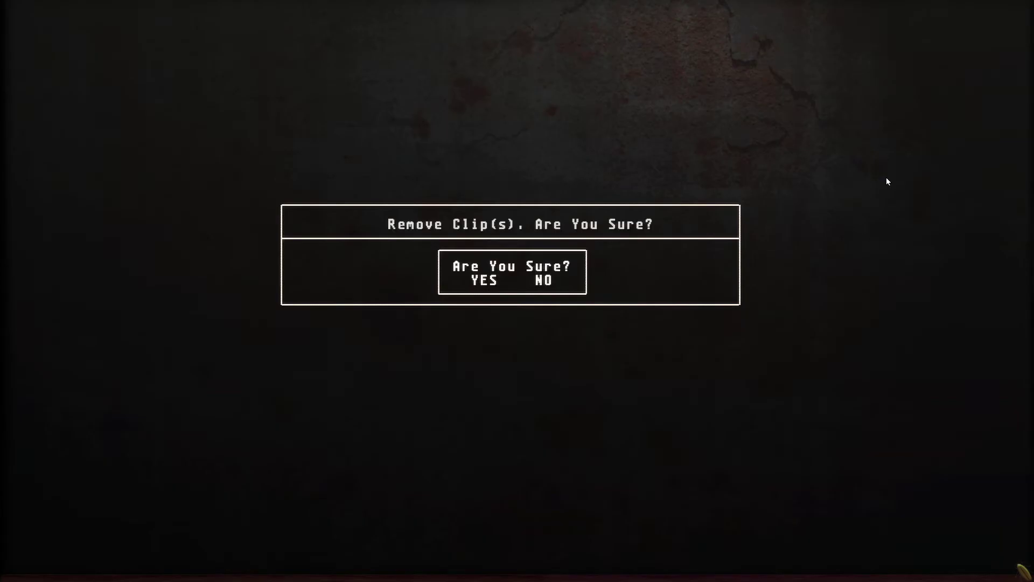
key("Return")
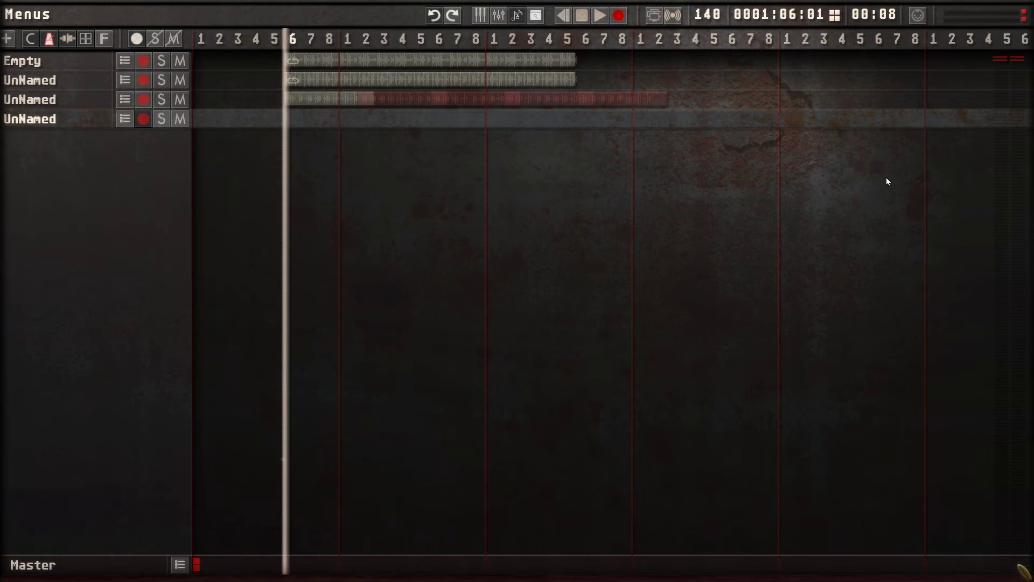
Preview the AcidFlower loops in the Beats result folder, down to AcidFlower04_75
key("Tab")
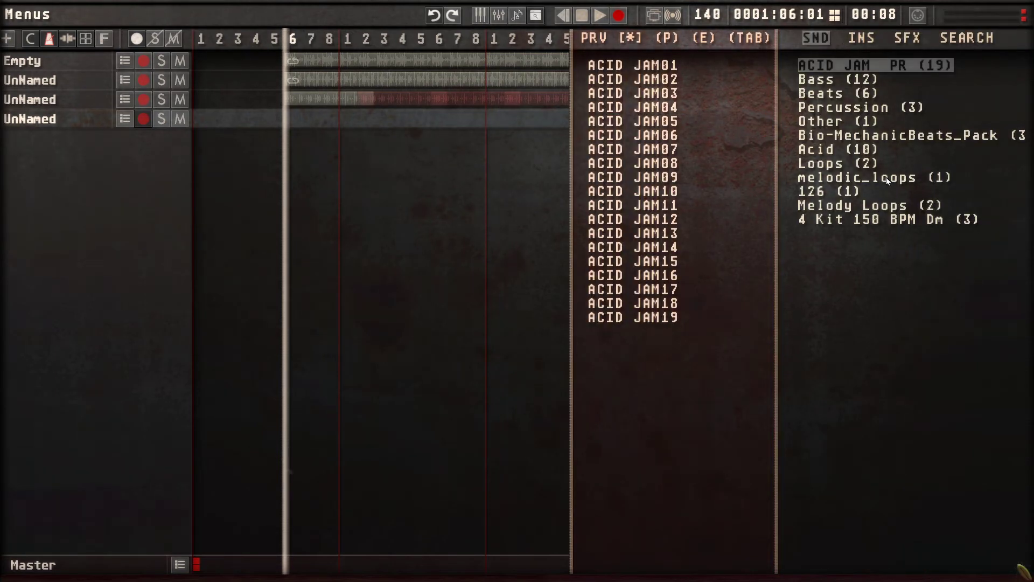
key("Down")
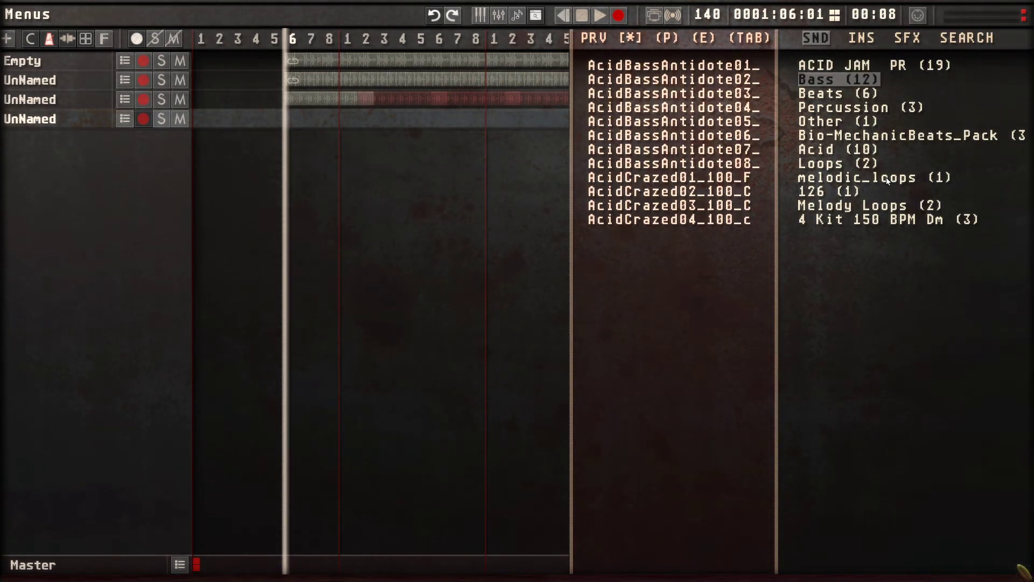
key("Down")
key("Left")
key("Down")
key("Down")
key("Down")
key("Down")
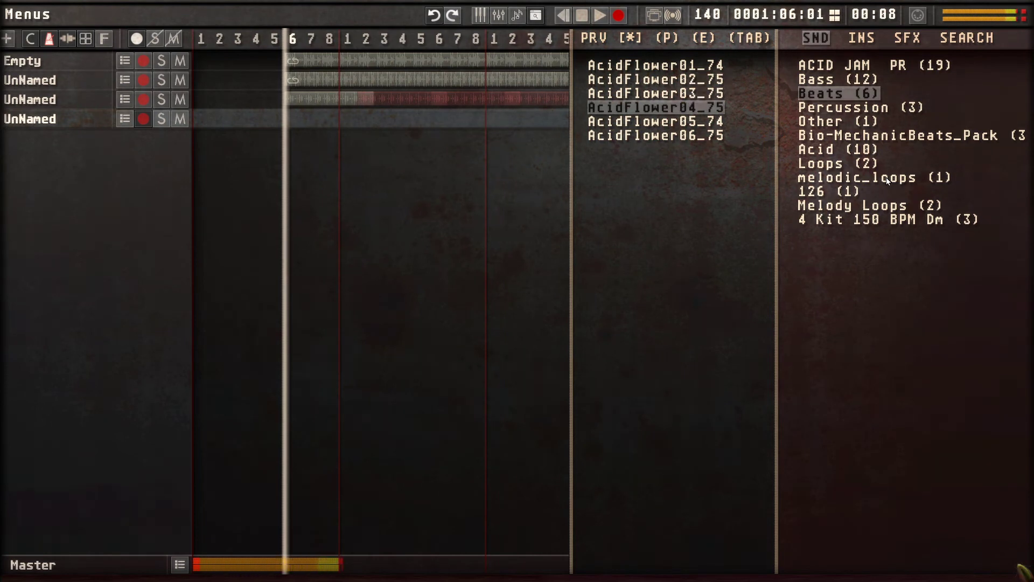
Preview the Acidhats loops in the Percussion result folder
key("Left")
key("Down")
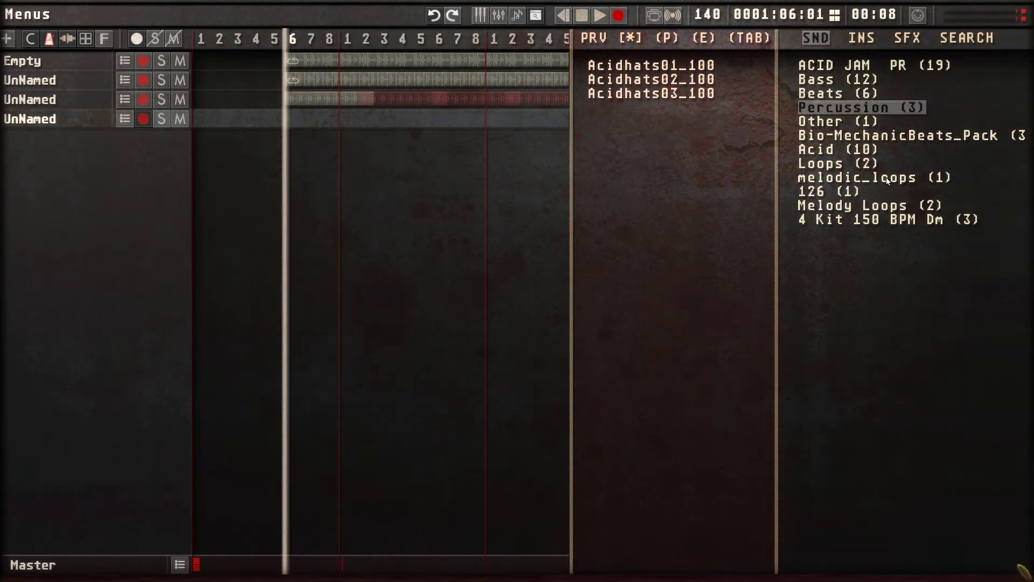
key("Right")
key("Down")
key("Down")
key("Left")
Preview BandTeacherOnAcid_8 from the Other folder, load it onto the fourth track at measure 6, and close the browser
key("Down")
key("Right")
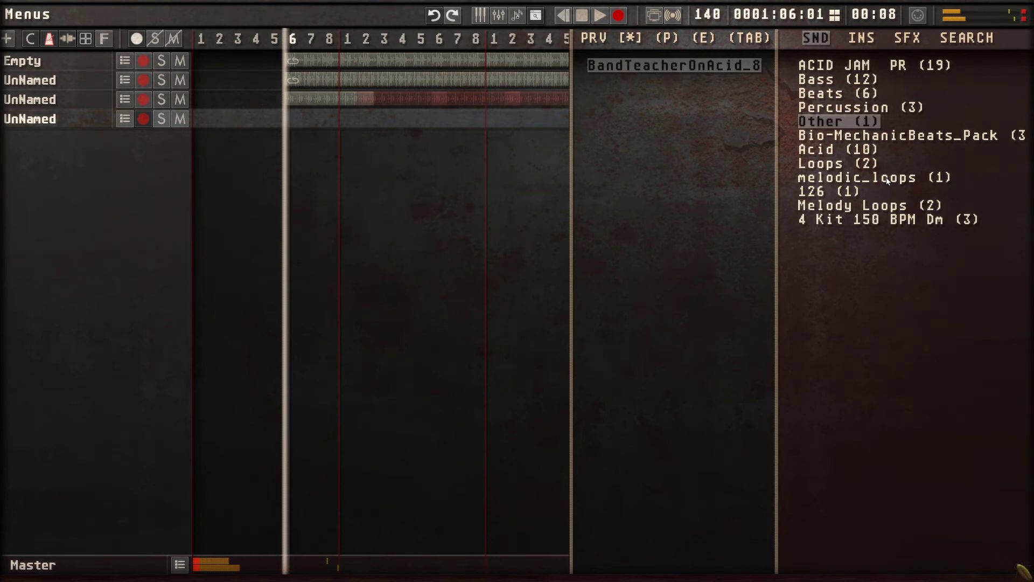
key("Return")
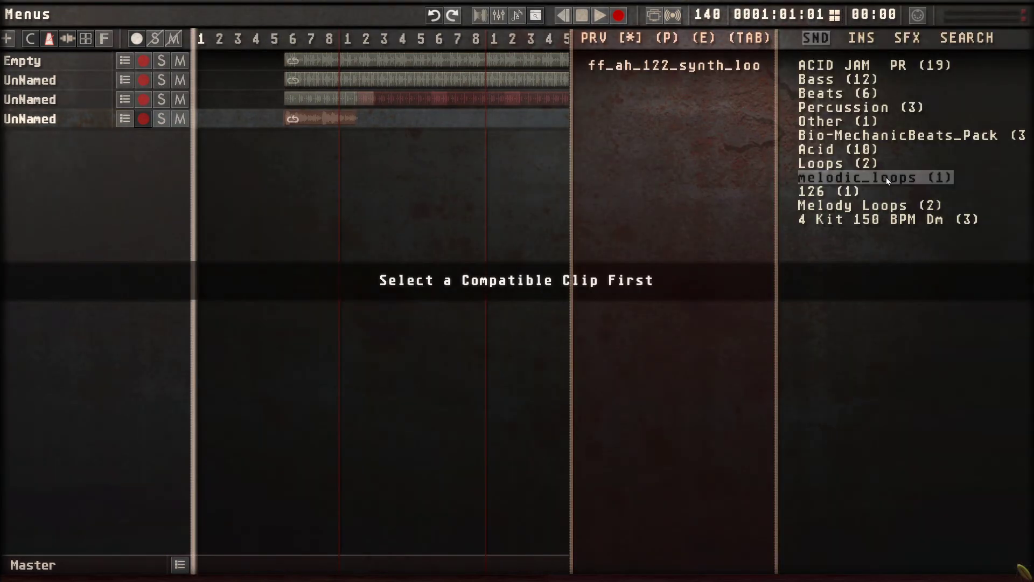
key("Tab")
key("Escape")
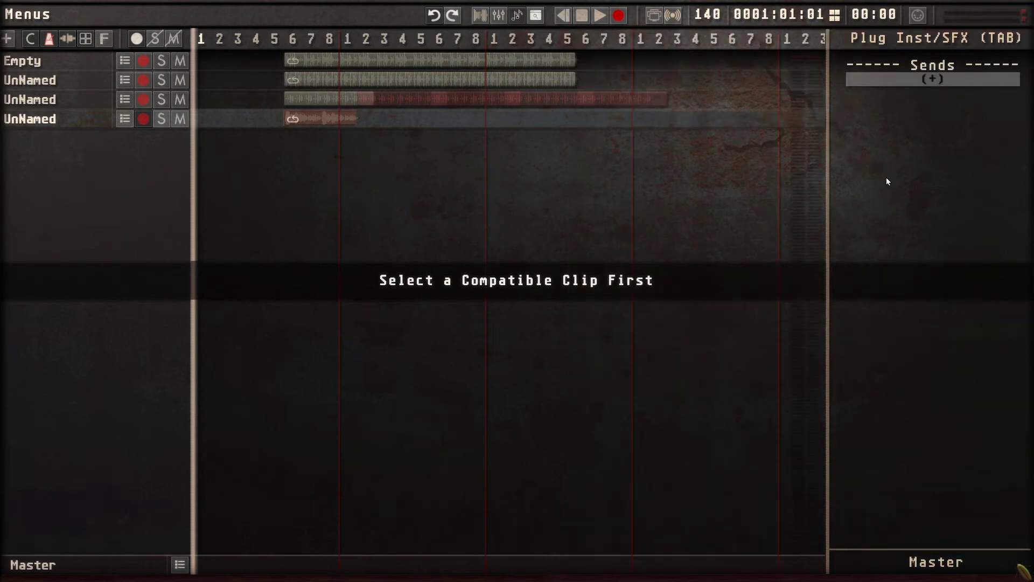
key("Escape")
Return the playhead to measure 6 and play the four tracks together
key("ctrl+Right")
key("Left")
key("Escape")
key("Left")
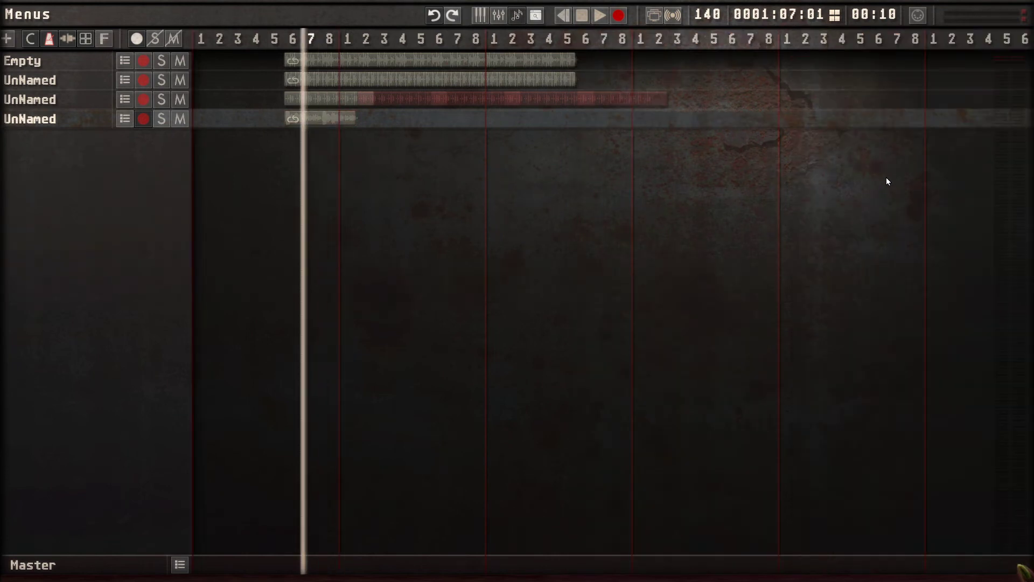
key("space")
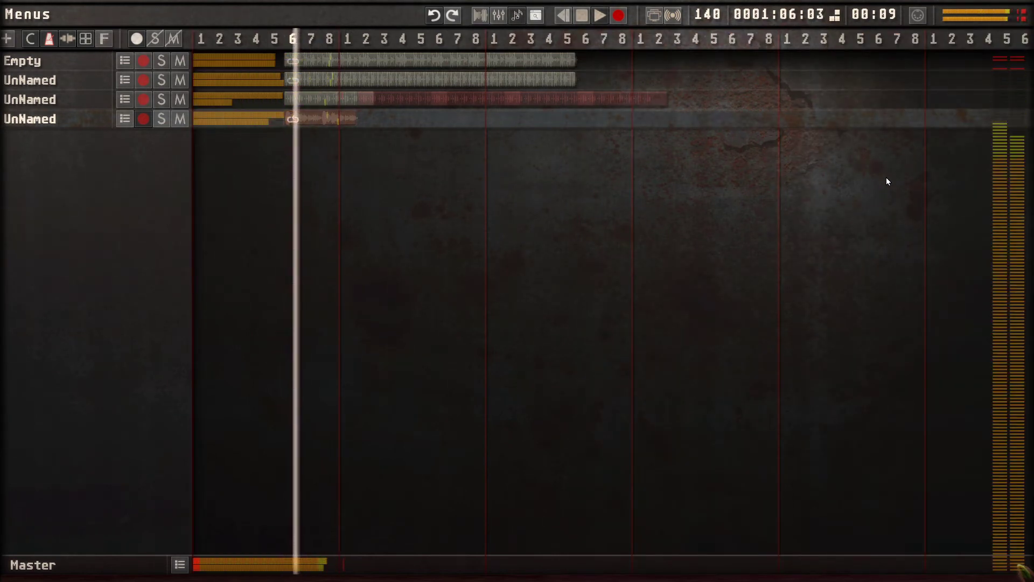
Stop playback, extend the fourth track's clip to 19 measures, and play the arrangement briefly
key("shift+Left")
key("shift+Left")
key("space")
key("shift+Right")
key("shift+Right")
key("shift+Right")
key("shift+Right")
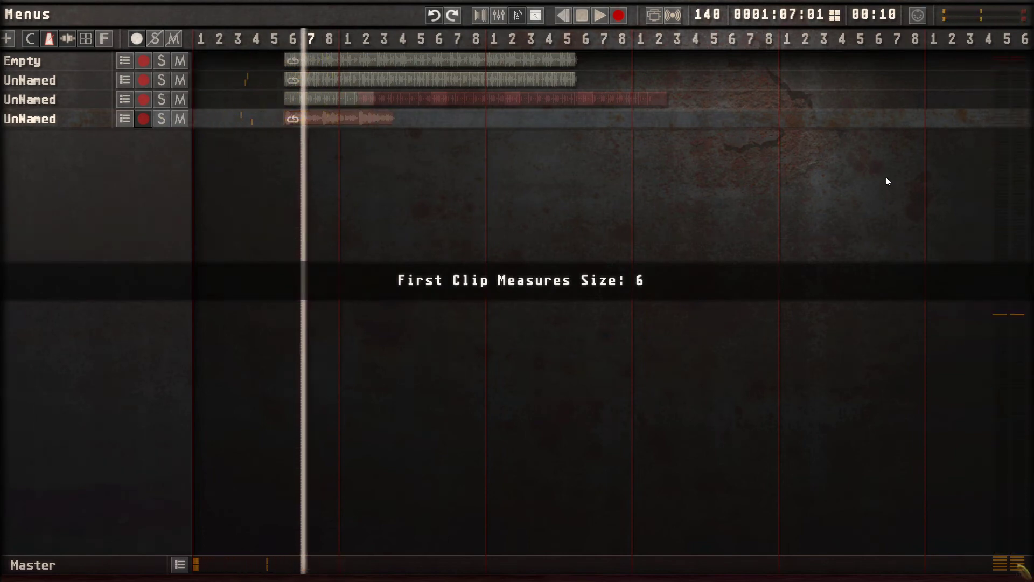
key("shift+Right")
key("shift+Right")
key("shift+Right")
key("shift+Right")
key("shift+Right")
key("shift+Right")
key("shift+Right")
key("shift+Right")
key("shift+Right")
key("shift+Right")
key("shift+Right")
key("shift+Right")
key("shift+Right")
key("space")
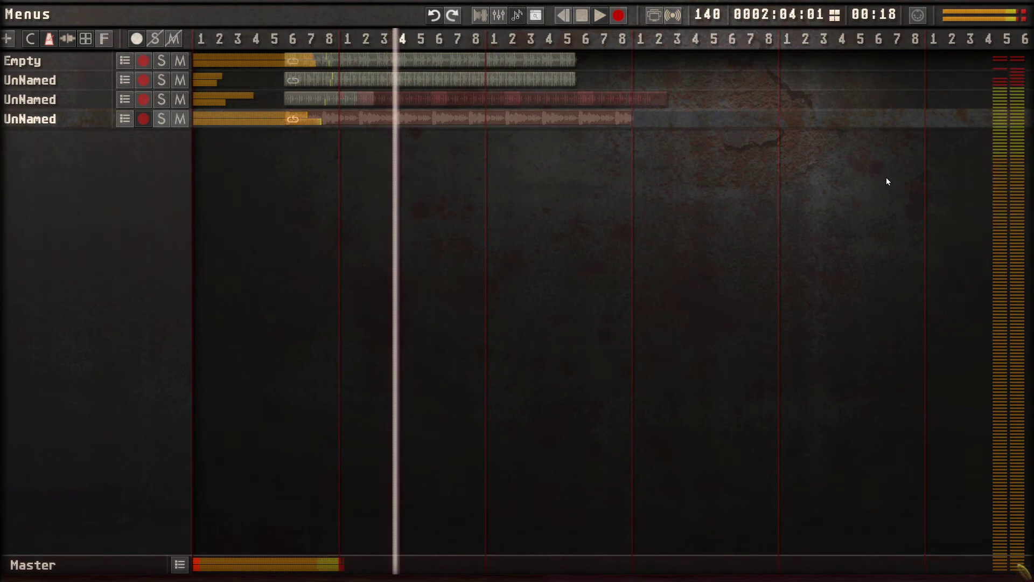
key("space")
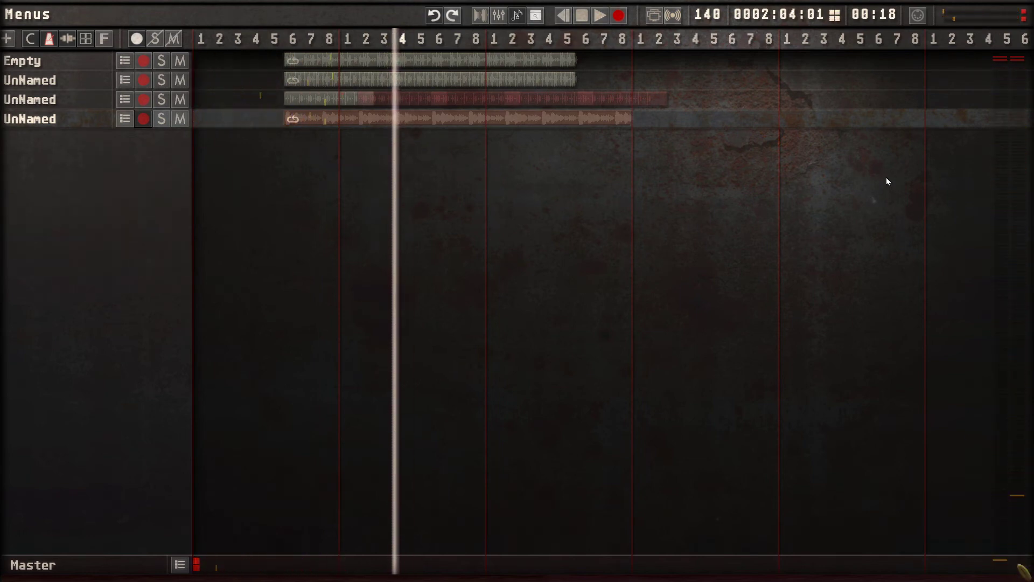
Load the Abbey Road Plates Stereo effect onto the current fourth track
key("Tab")
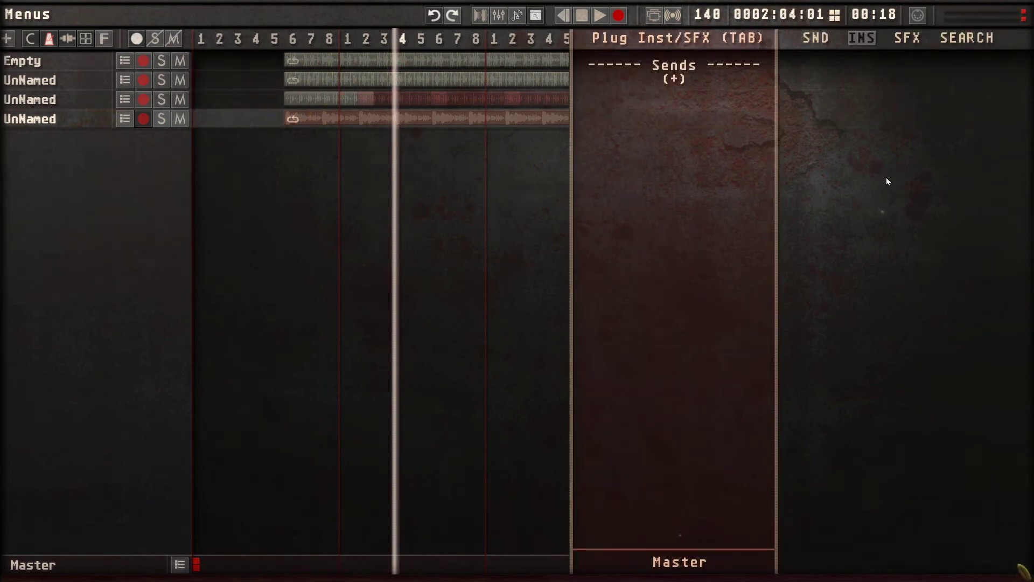
key("Right")
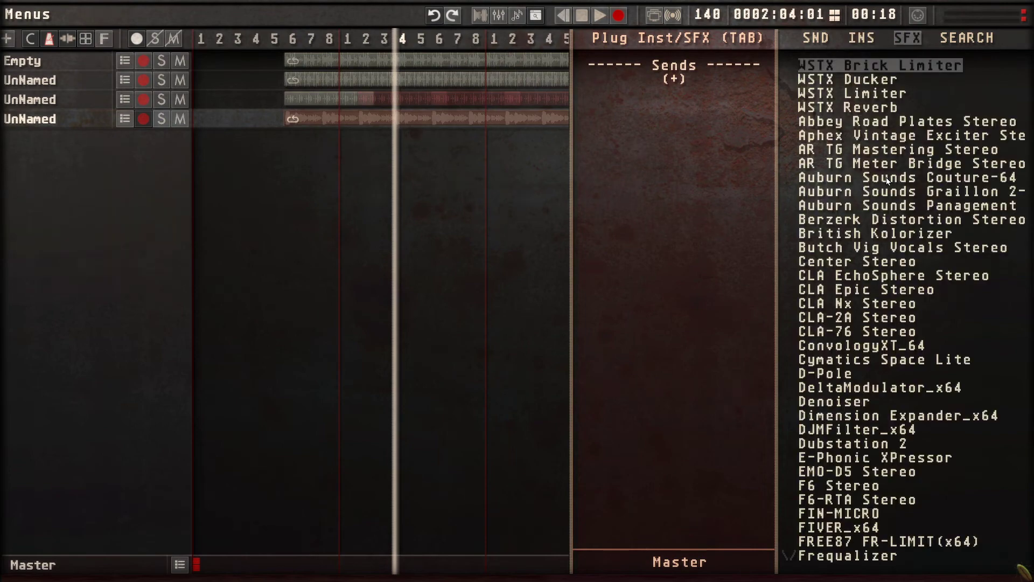
key("Down")
key("Down")
key("Down")
key("Down")
key("Return")
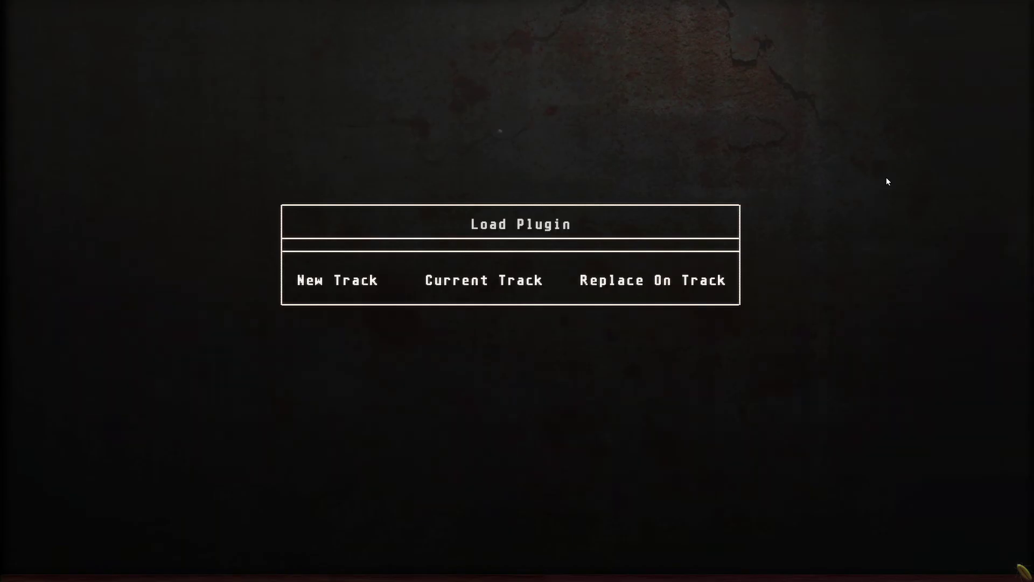
key("Return")
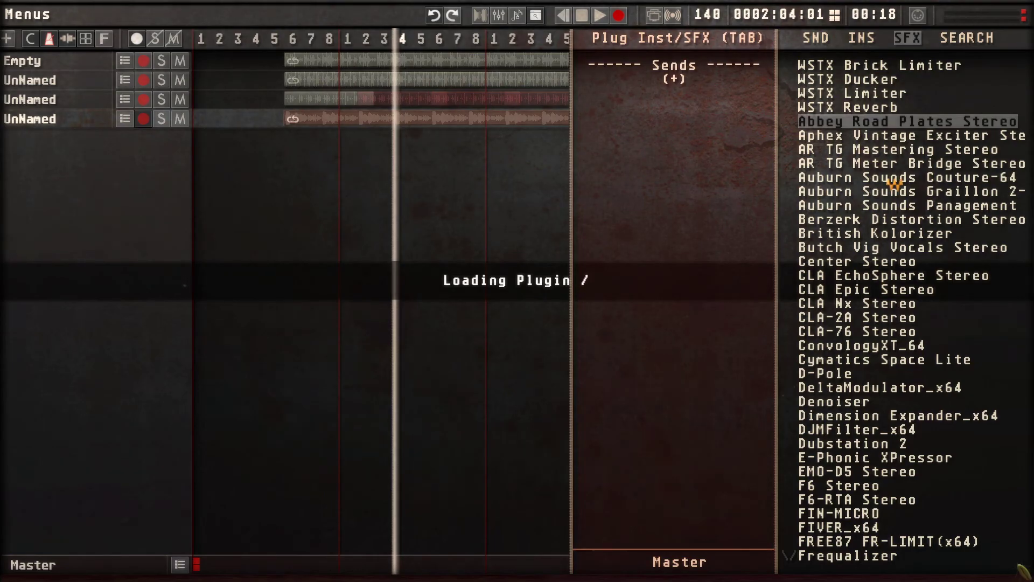
key("Down")
key("Down")
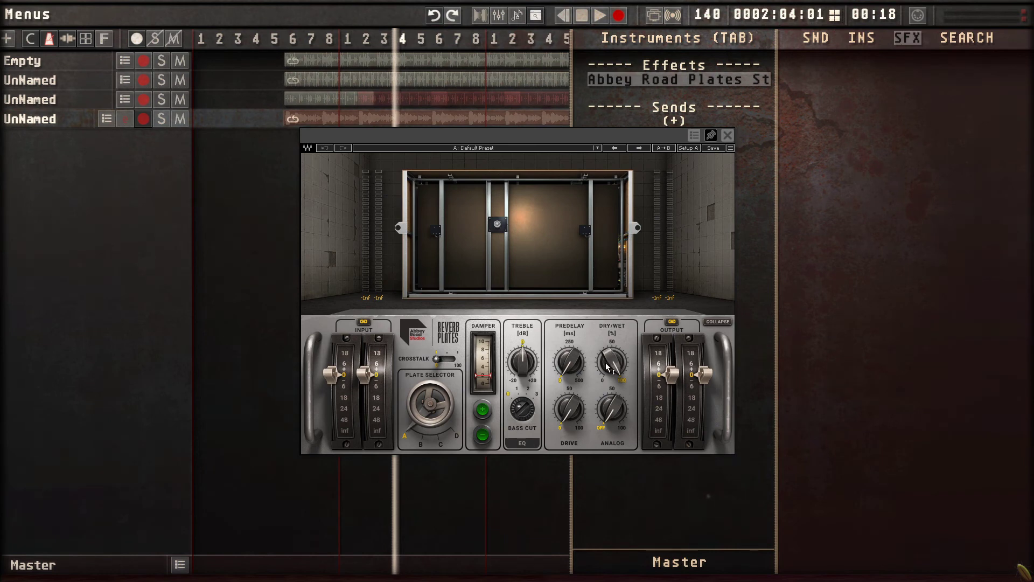
Set the plate reverb's dry/wet mix to about 50%, listen to it in the arrangement, and close the plugin window
left_click_drag(607, 366, 607, 369)
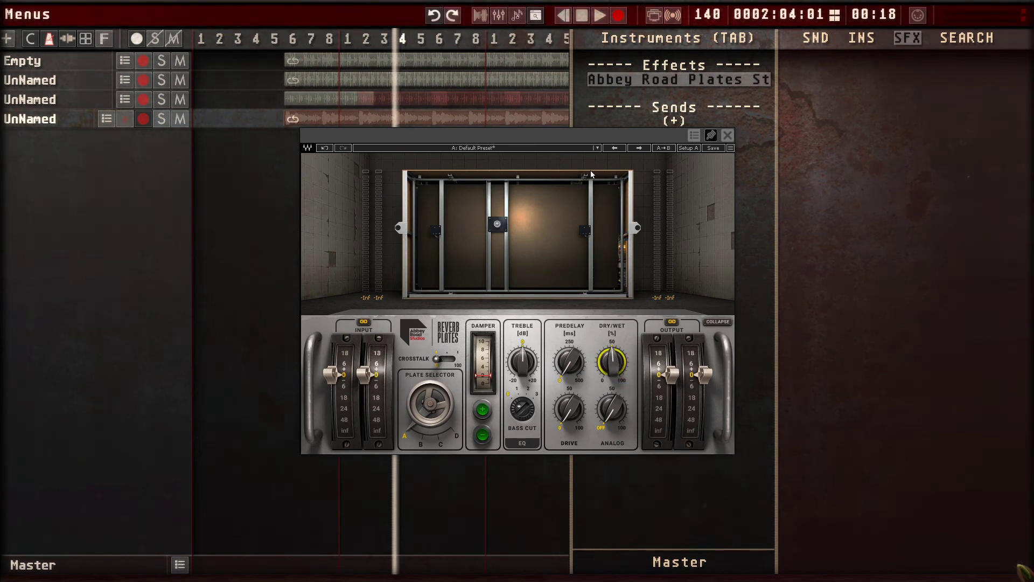
left_click(598, 21)
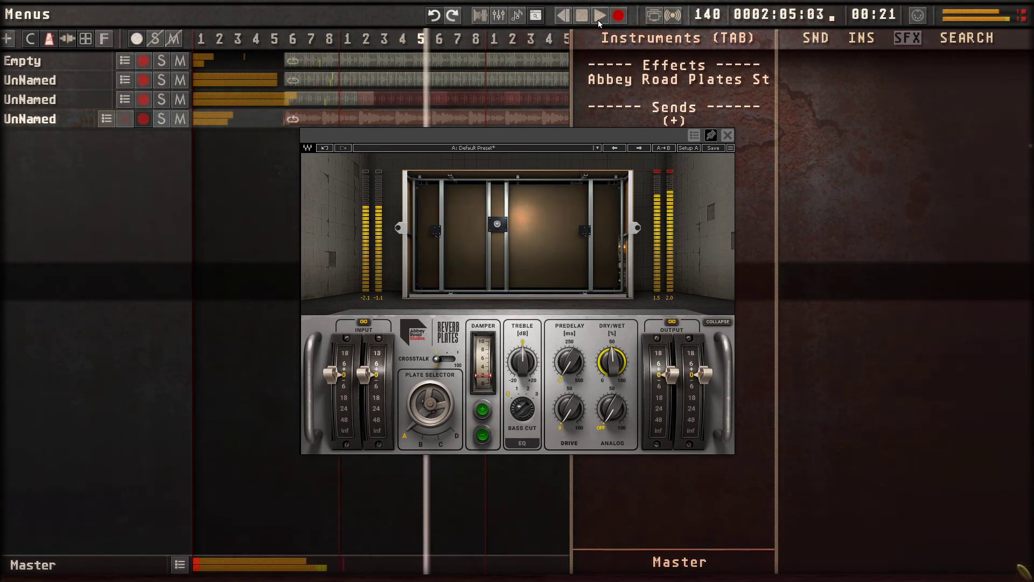
key("Tab")
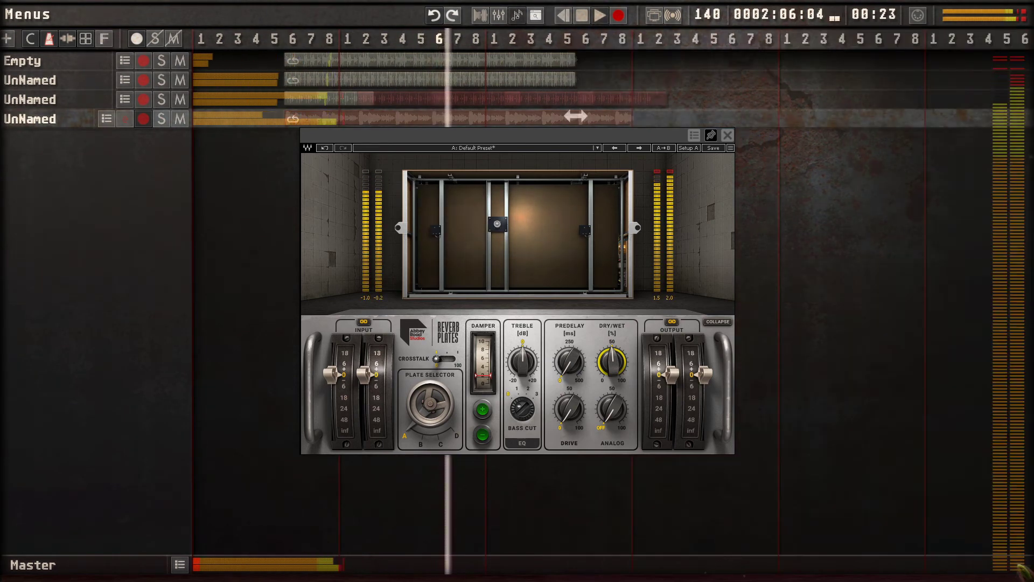
left_click(728, 135)
key("space")
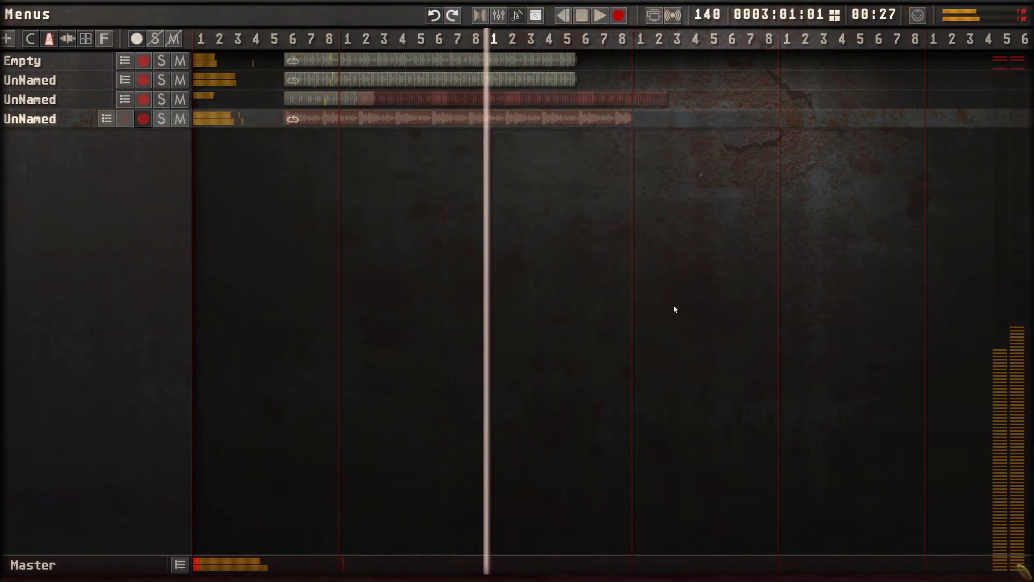
Look through the fourth track's effects list and the sample browser, and close the side panel
key("Tab")
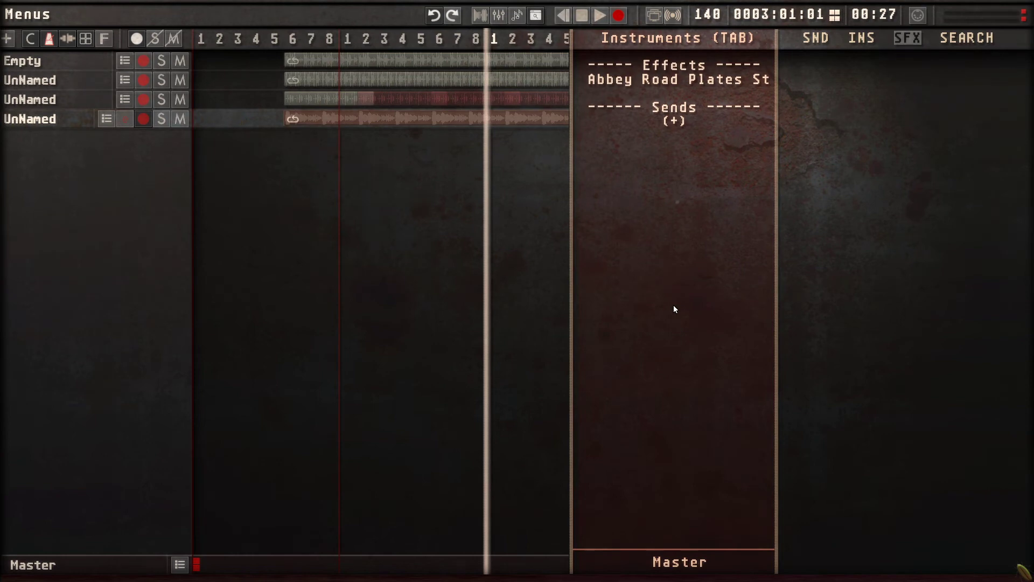
key("Tab")
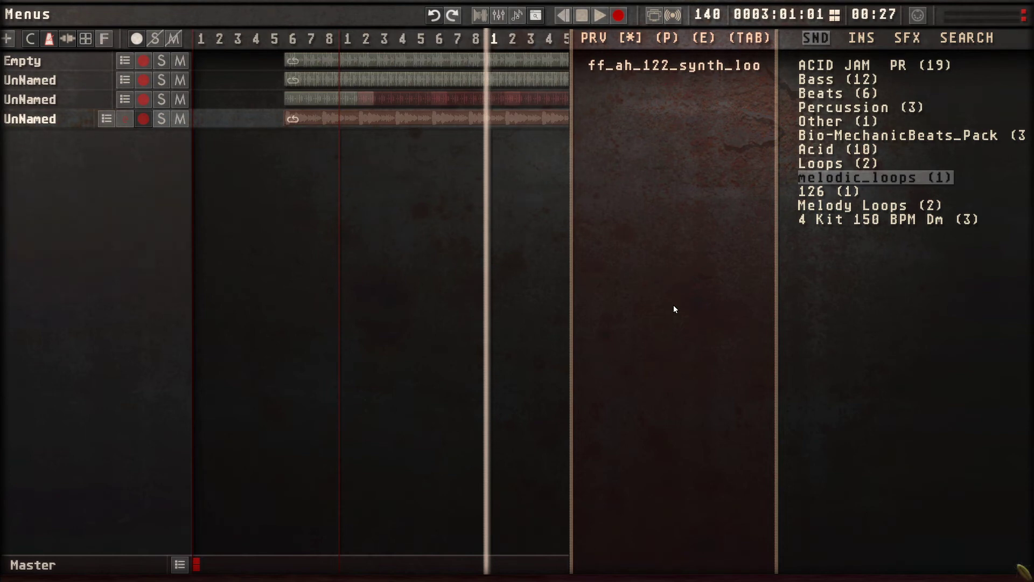
key("Tab")
key("Tab")
key("Tab")
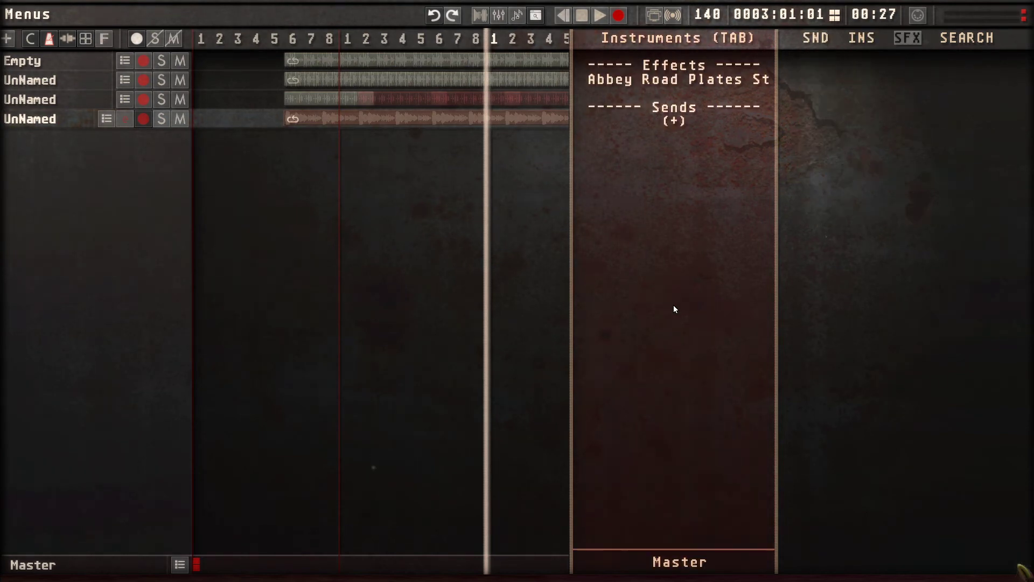
key("Tab")
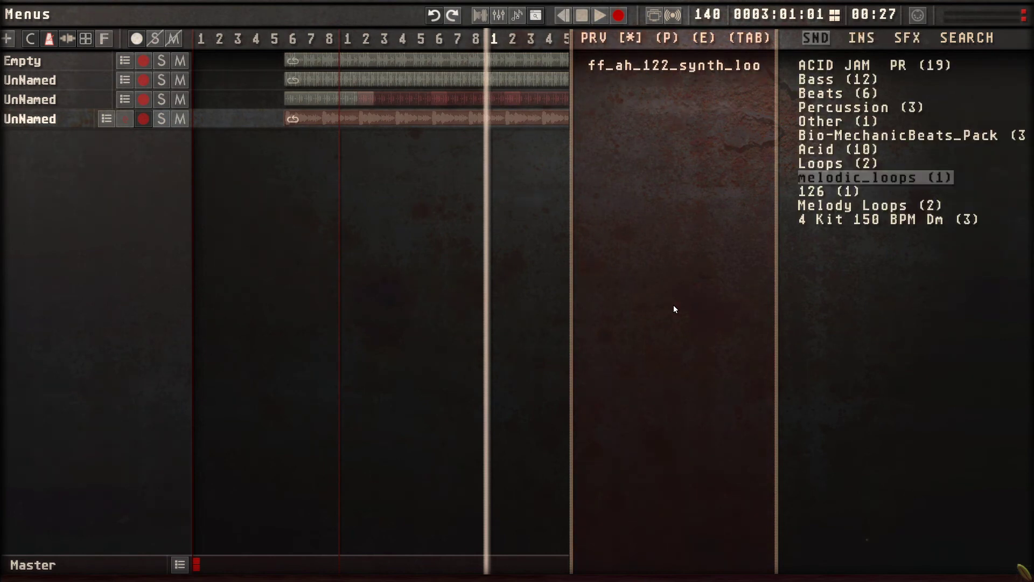
key("Tab")
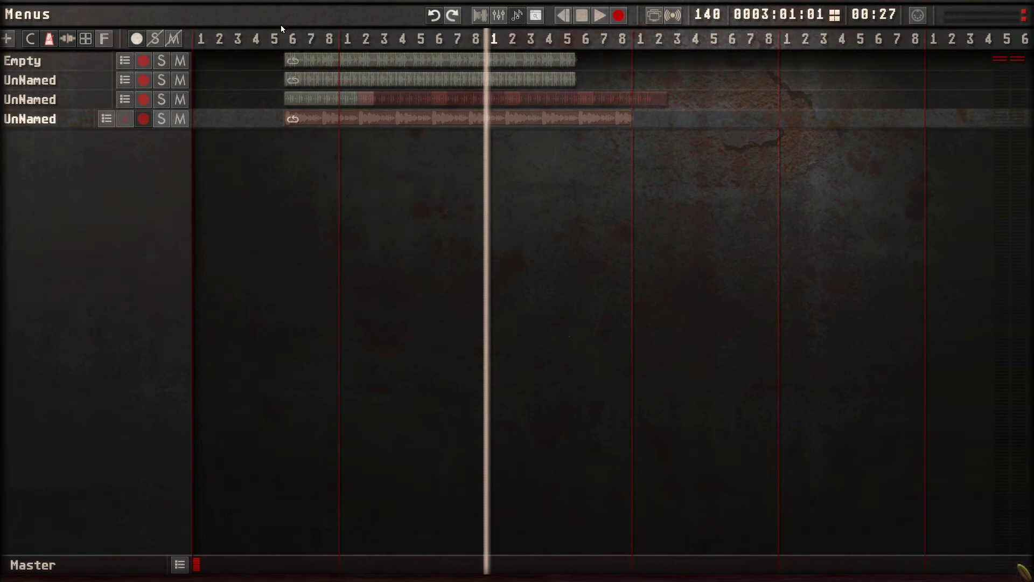
Put the playhead at measure 6 of the first section, and start and stop playback from there
left_click(292, 39)
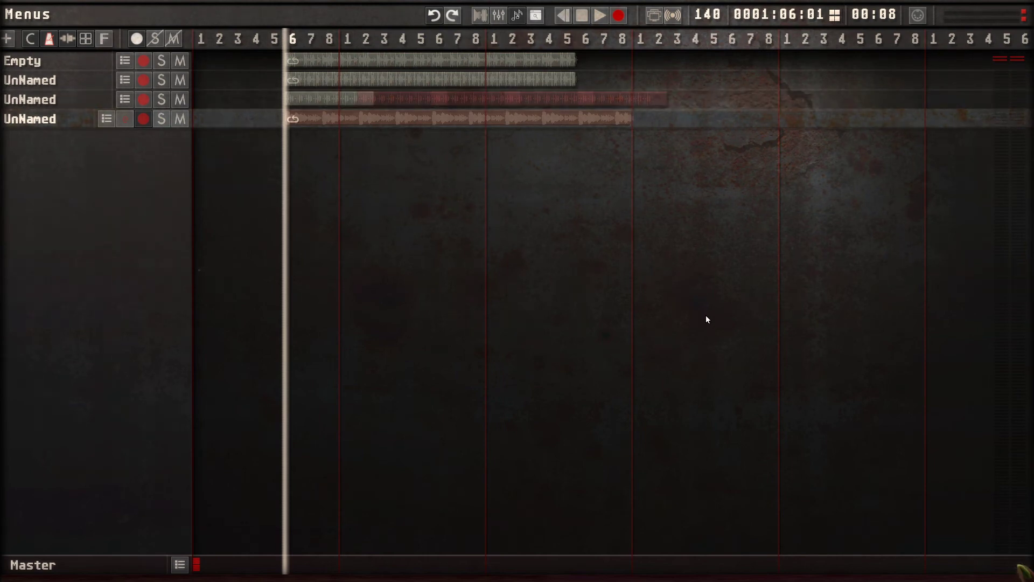
key("space")
key("space")
key("Up")
key("Up")
key("Up")
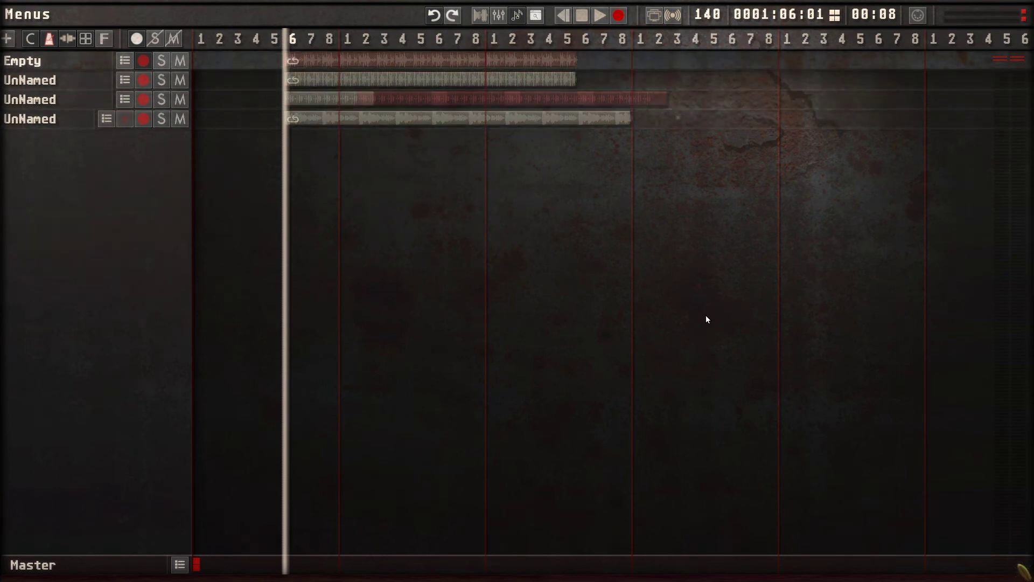
key("Down")
key("Down")
key("Down")
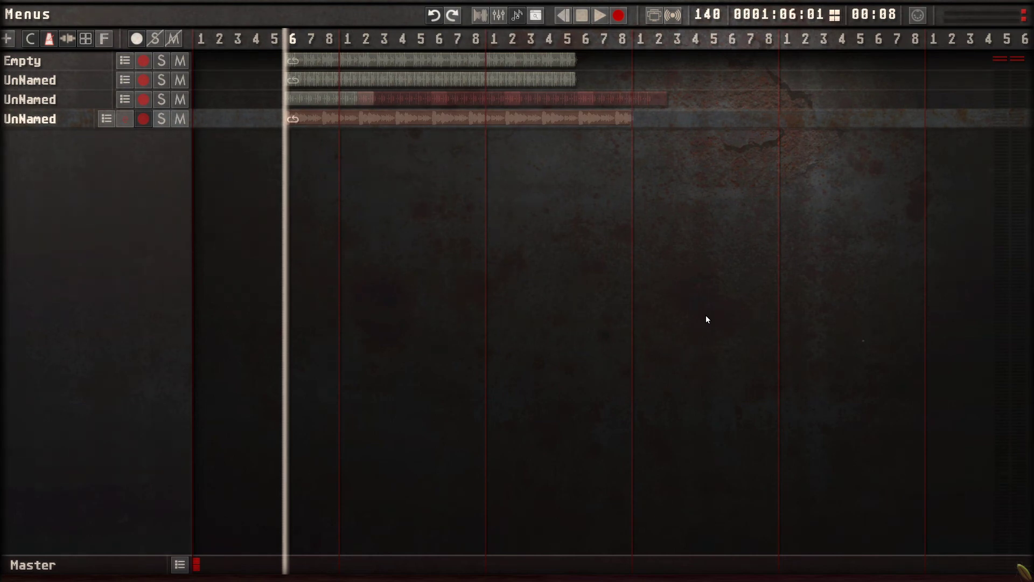
Play the arrangement again from measure 6 and leave the playhead back at measure 6
key("space")
key("space")
key("space")
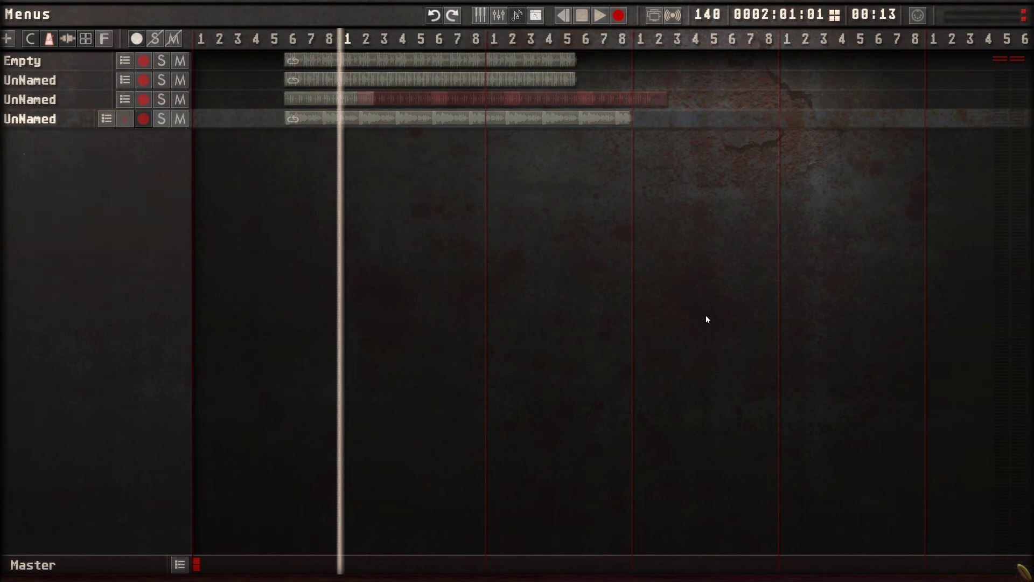
key("space")
key("Up")
key("Up")
key("Up")
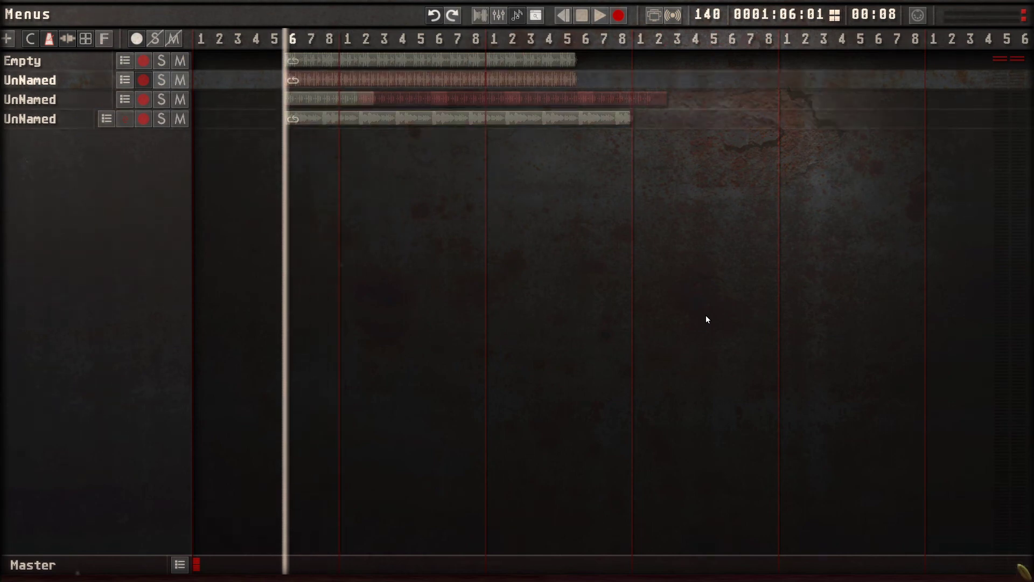
key("Down")
key("Down")
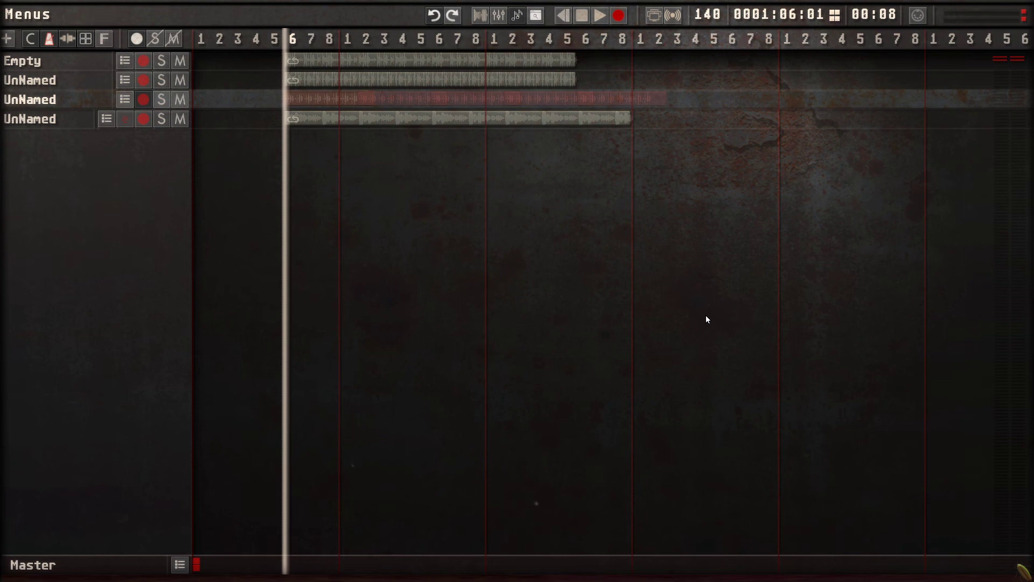
key("Down")
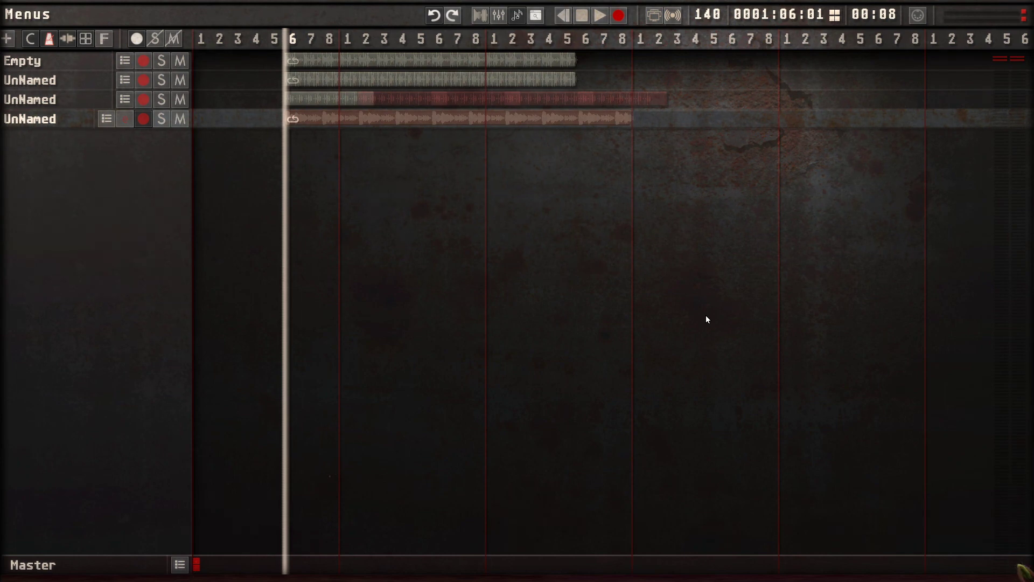
Open the keyboard shortcuts help and go back to its first page, covering the mouse controls
key("F1")
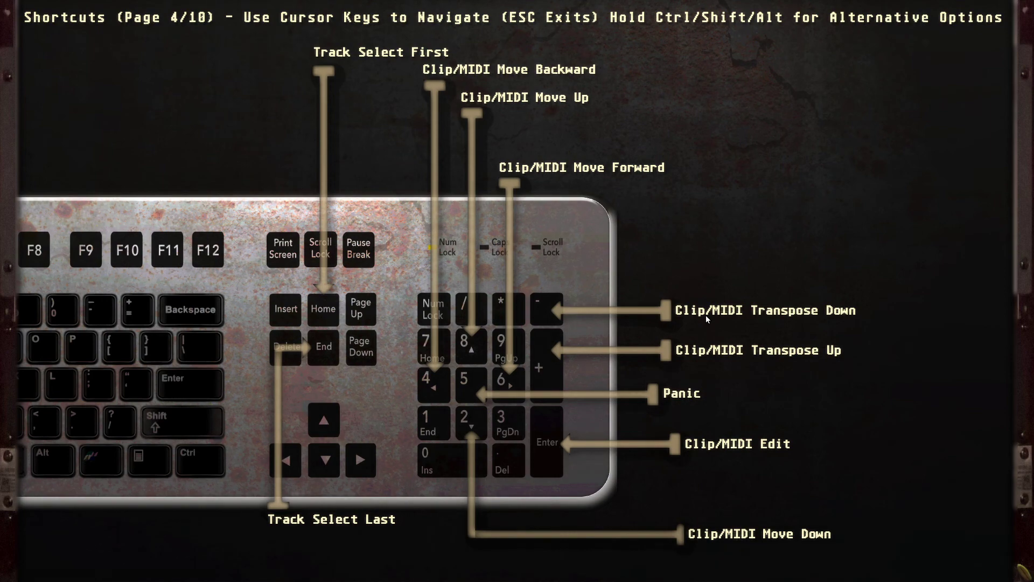
key("Left")
key("Left")
key("Left")
key("Left")
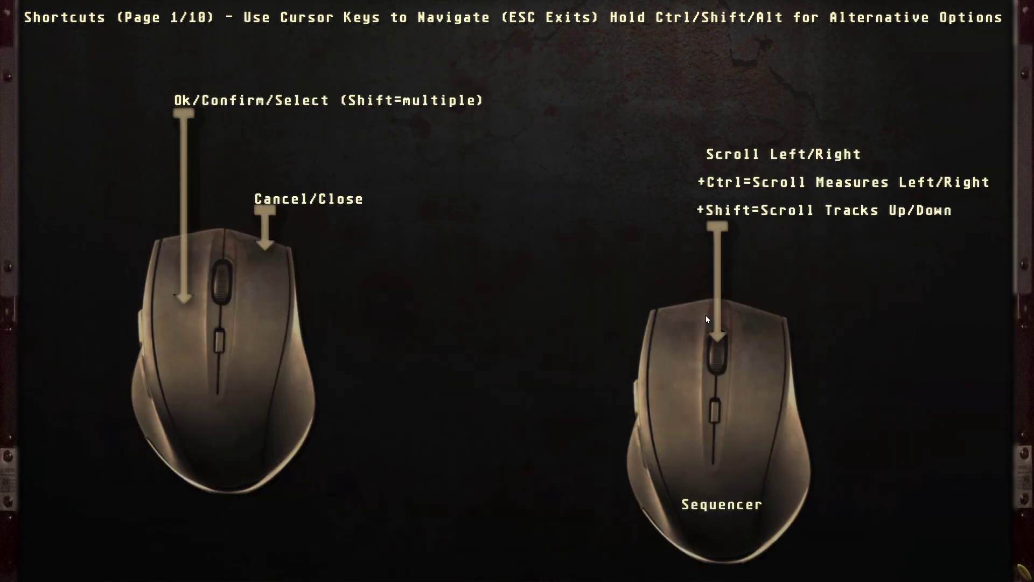
View the second page of the shortcuts help, covering the piano roll and clip mouse controls, and close the help
key("Right")
key("Right")
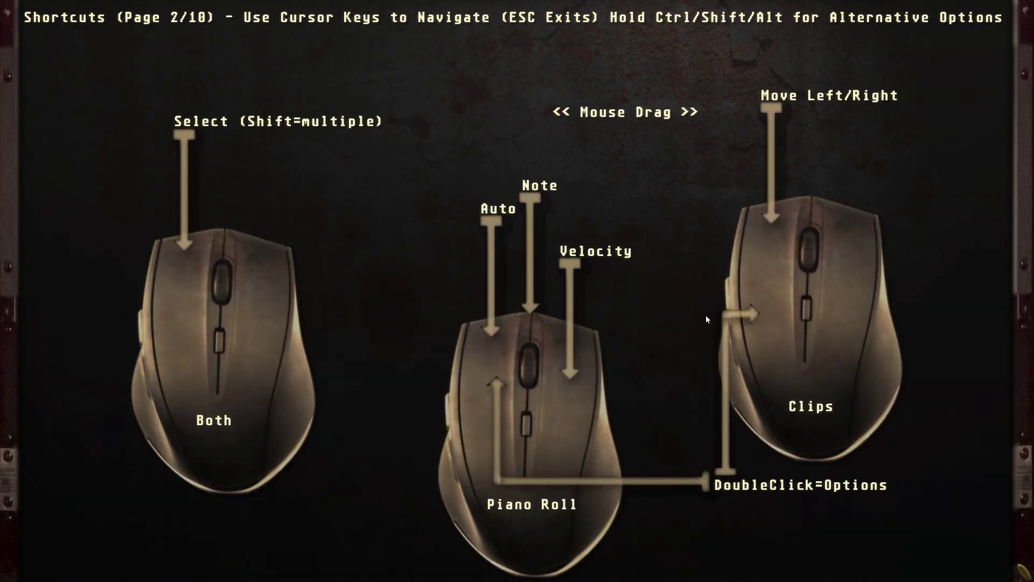
key("Escape")
Save the project Project Test and exit it to the start screen
key("ctrl+s")
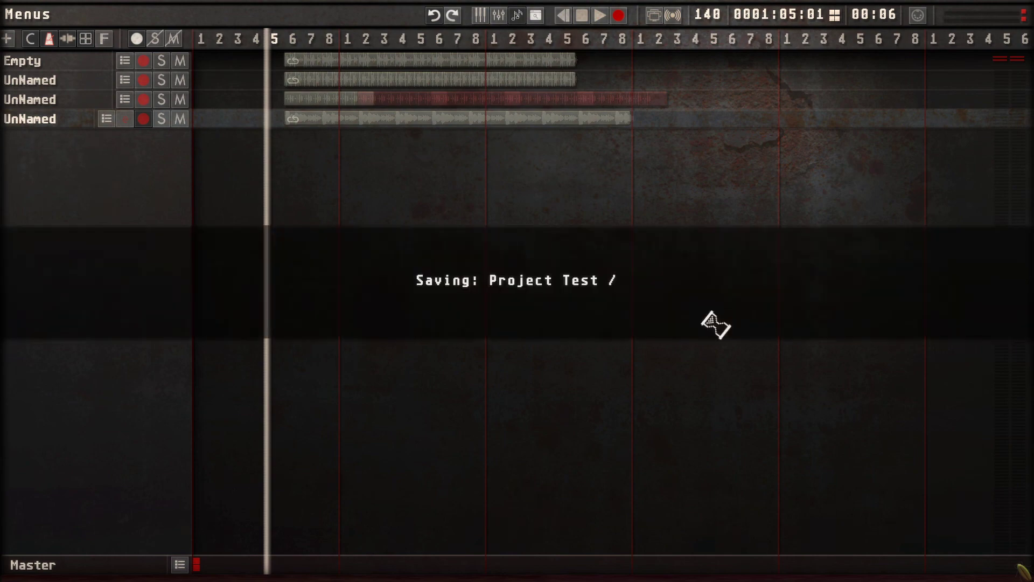
key("Escape")
key("Return")
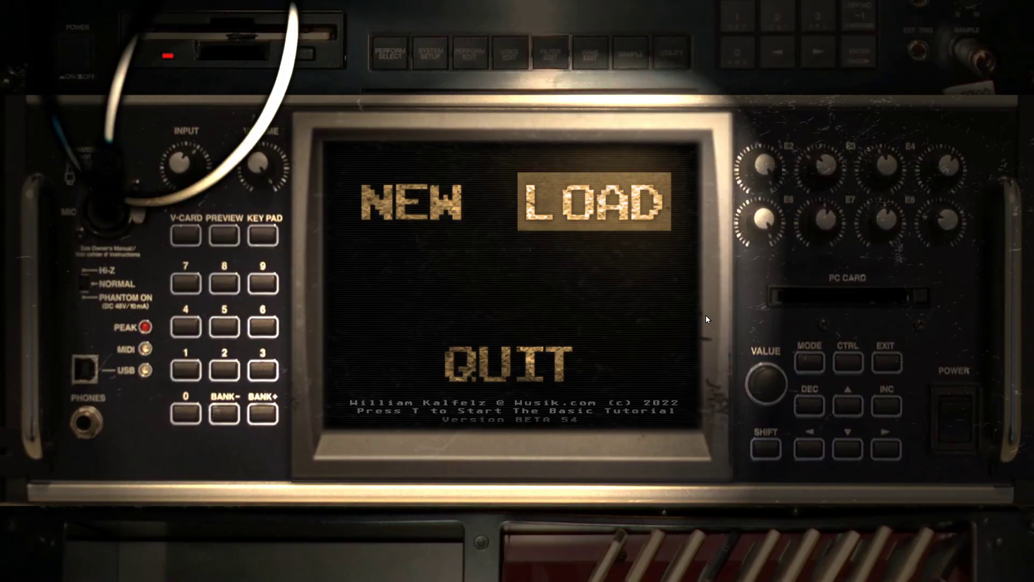
Launch the basic tutorial from the start screen and create the new project it asks for
key("Down")
key("Up")
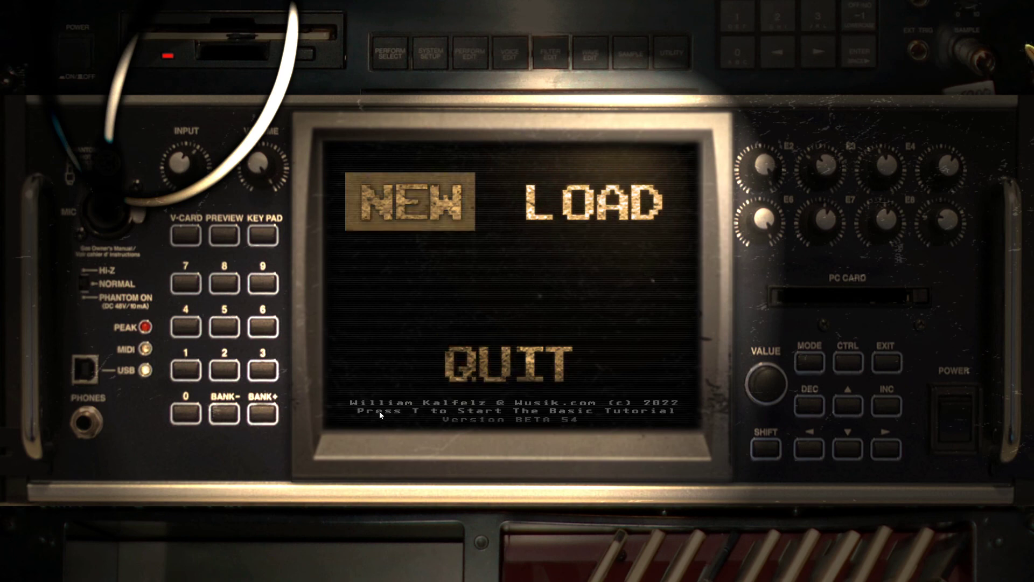
key("Down")
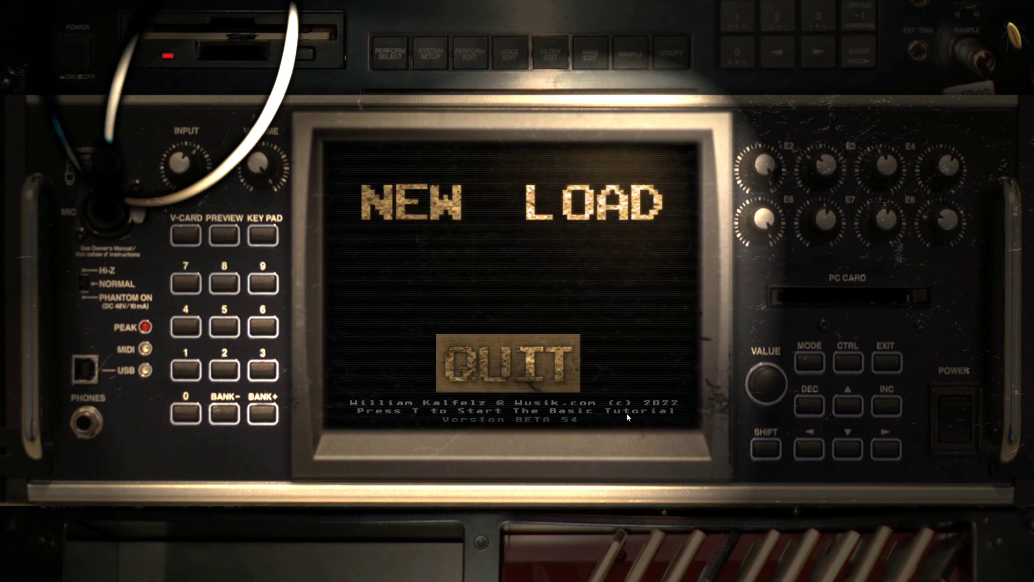
key("t")
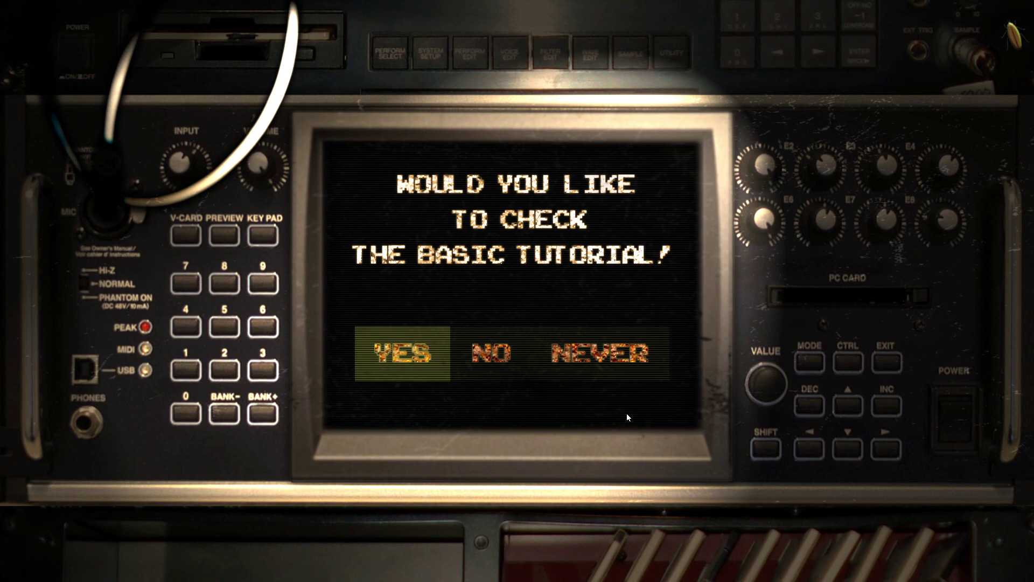
key("Return")
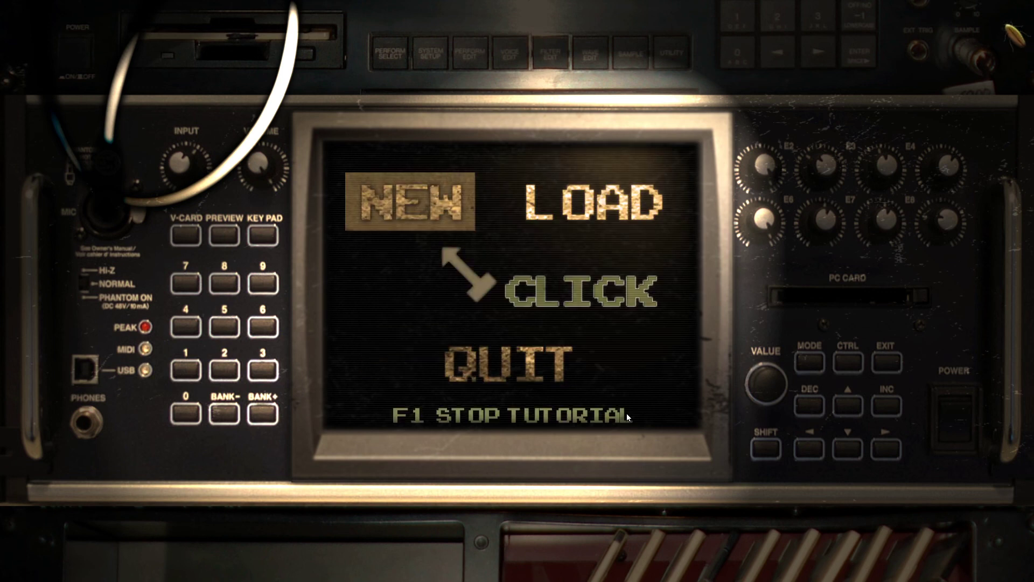
key("Return")
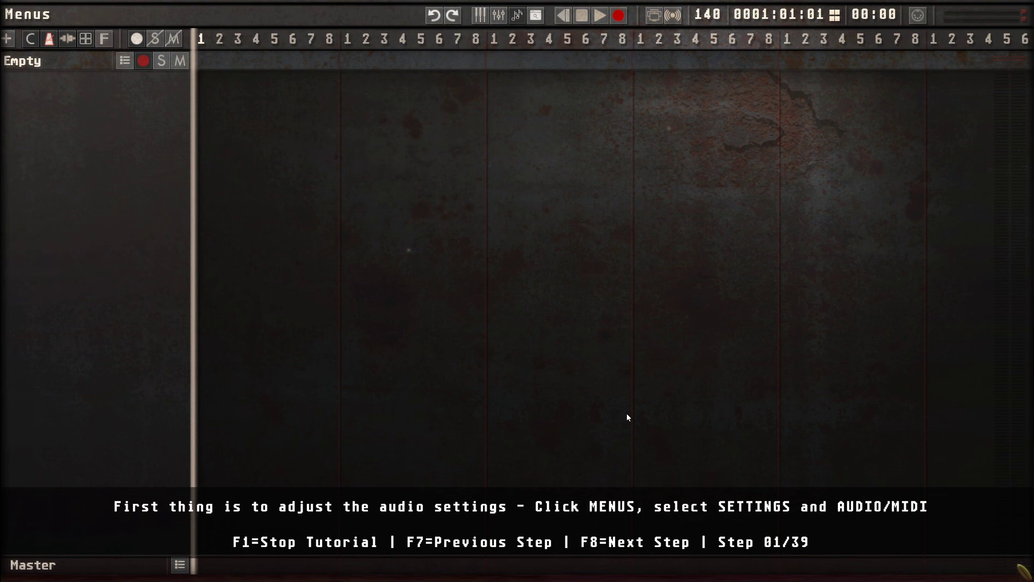
key("alt+Tab")
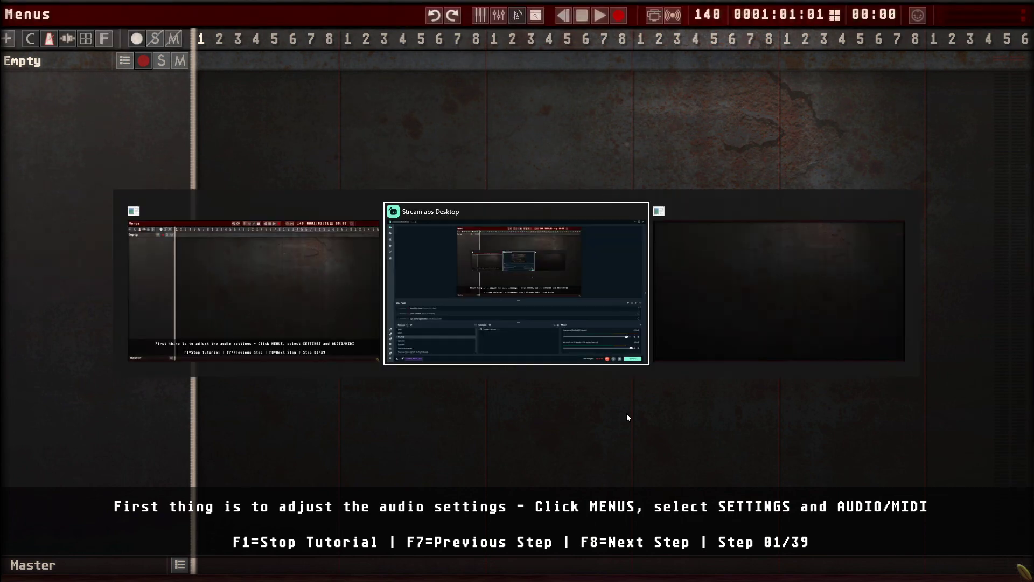
key("Escape")
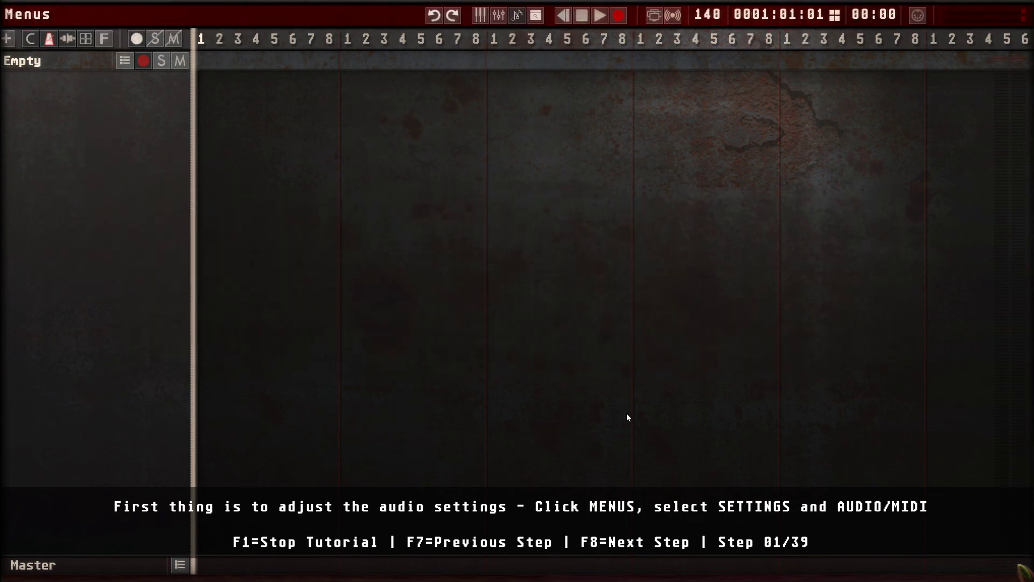